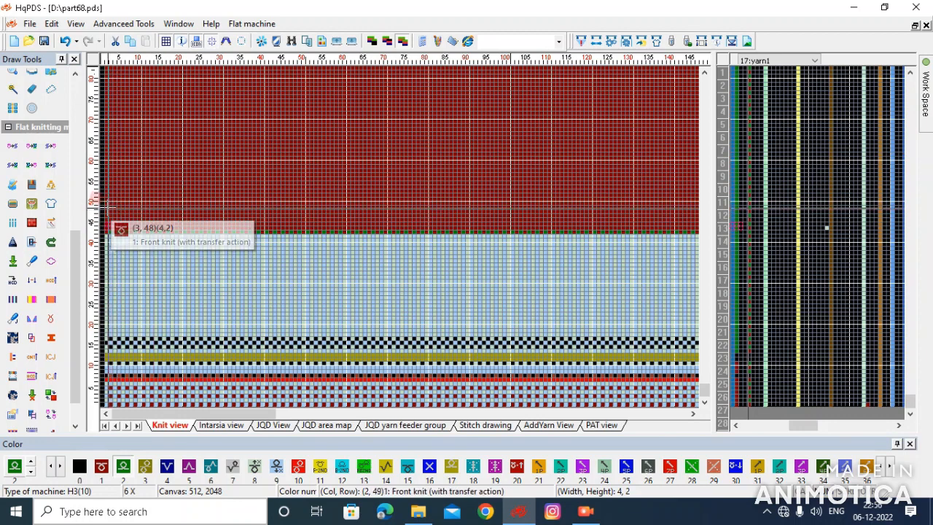
Select the fabric's full width over the six rows above the rib, rows 44 to 49, to locate its centre.
left_click(108, 205)
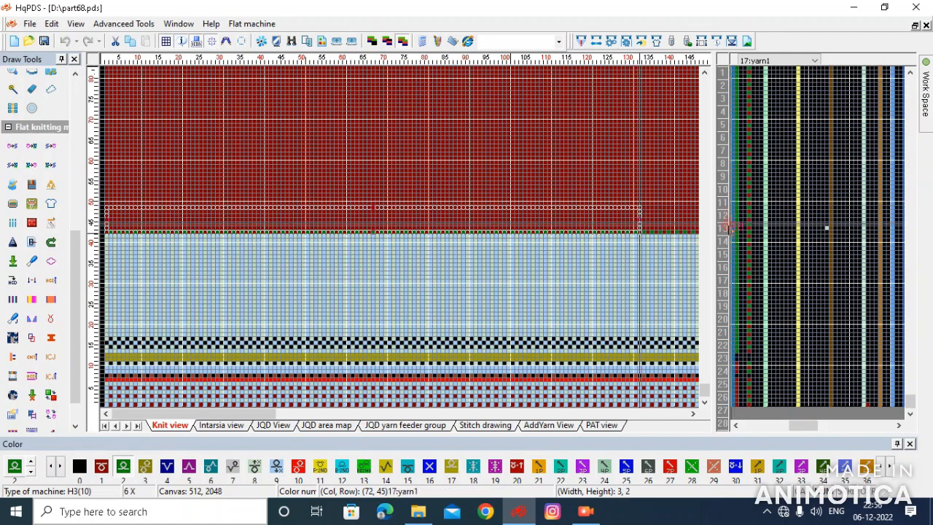
scroll(696, 228, "down", 1)
scroll(494, 259, "up", 2)
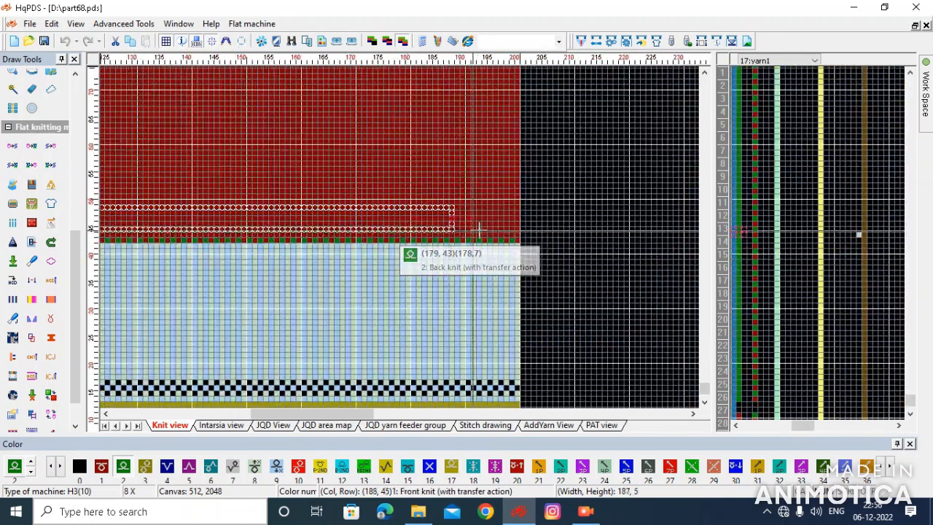
left_click(509, 226)
scroll(397, 240, "up", 1)
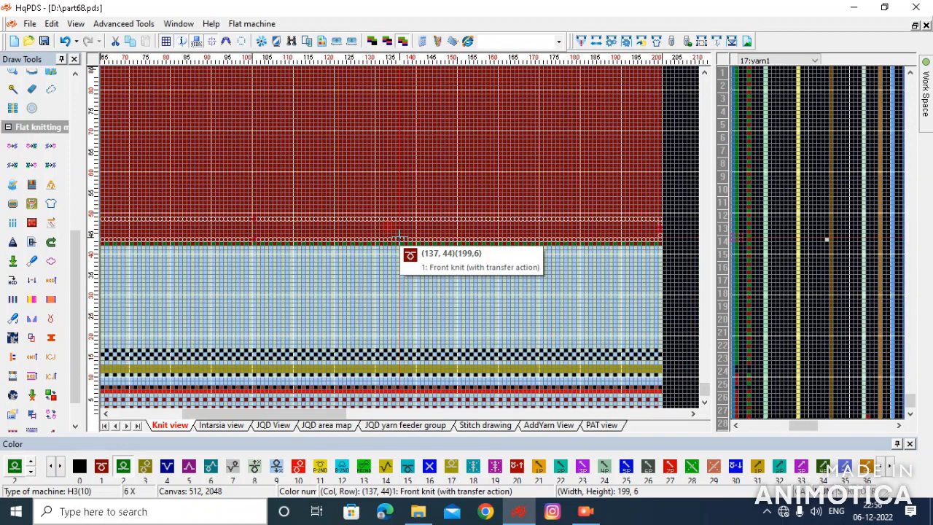
scroll(399, 237, "up", 1)
scroll(399, 237, "up", 2)
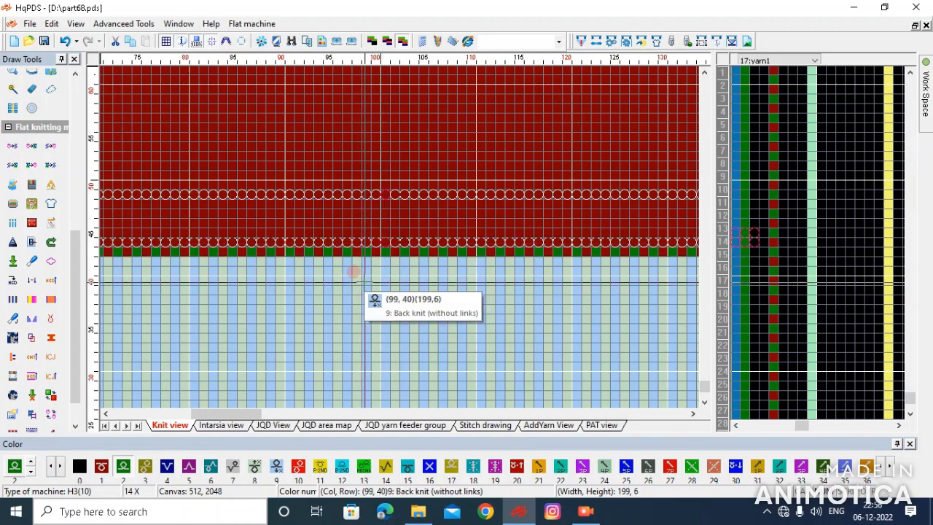
Count out from the fabric's centre by selecting a block 20 stitches wide and two rows high, from column 92 to 111.
left_click_drag(384, 258, 296, 220)
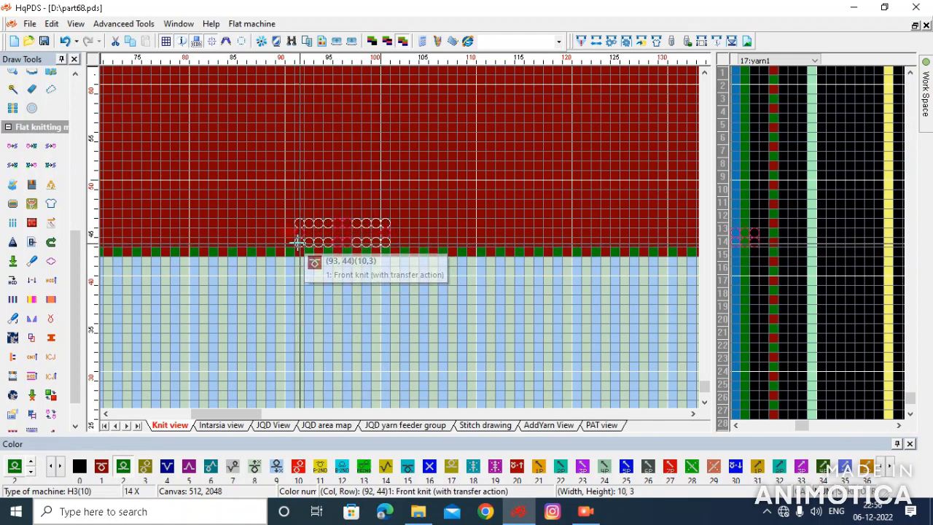
left_click(287, 229)
left_click(306, 235)
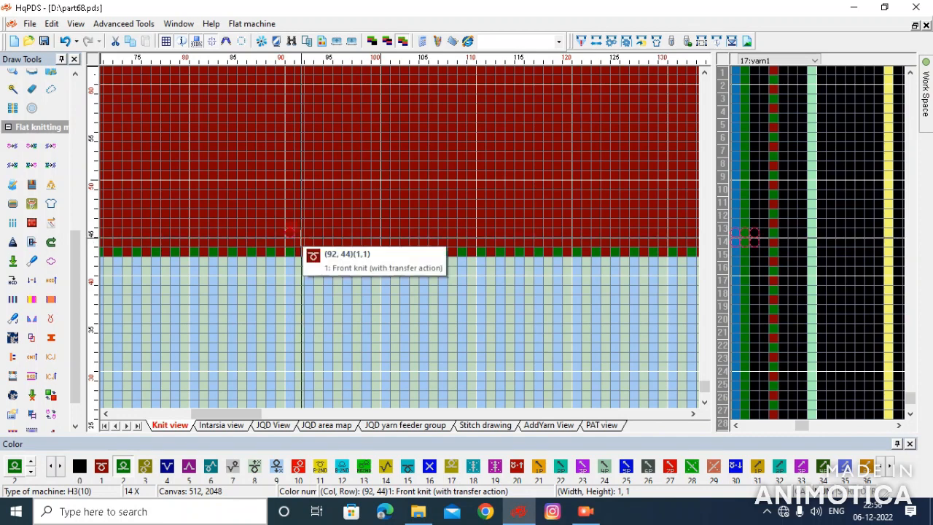
left_click_drag(301, 239, 481, 232)
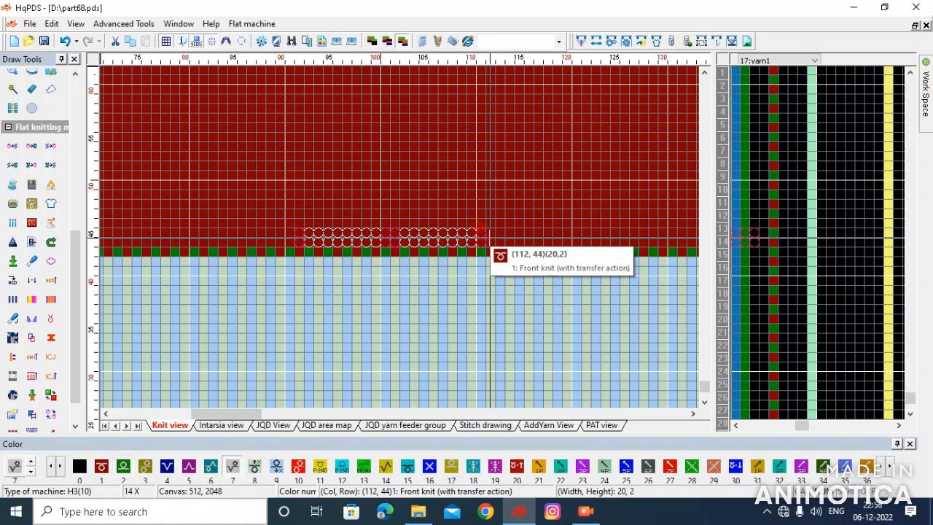
Draw a ten-stitch line of colour 71 in row 46, from column 112 to 121.
key("1")
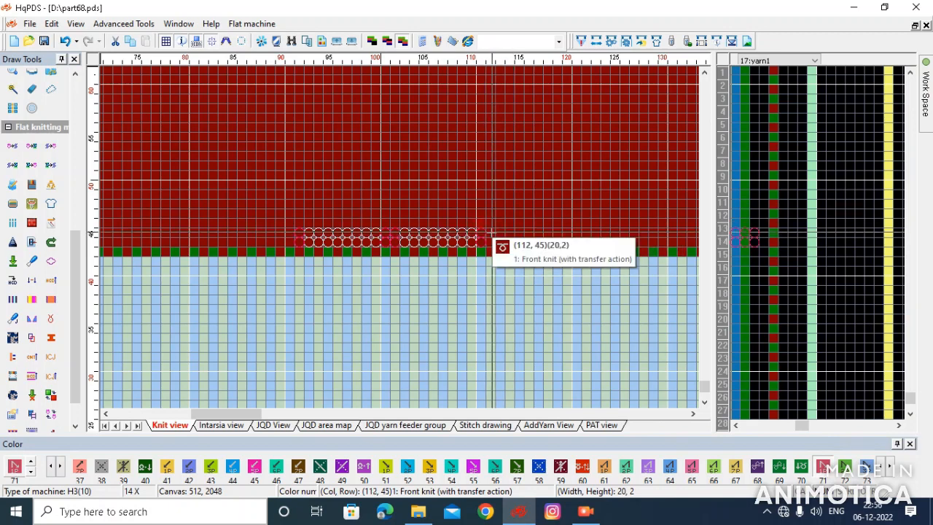
left_click_drag(490, 224, 551, 223)
left_click(551, 223)
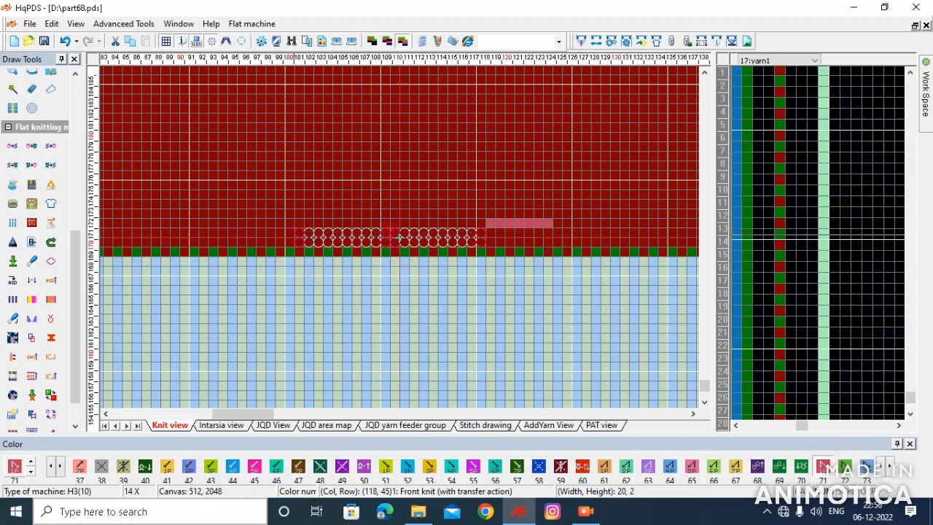
scroll(546, 233, "up", 2)
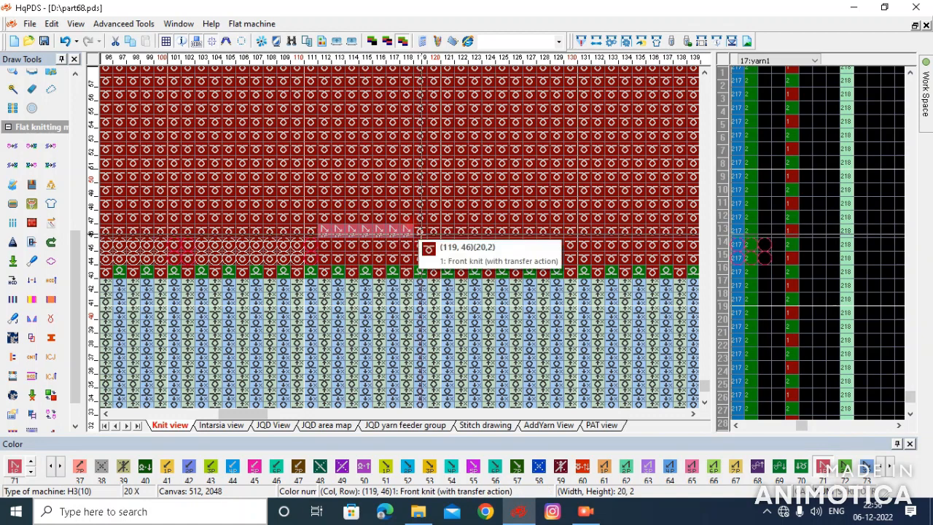
left_click_drag(421, 234, 433, 235)
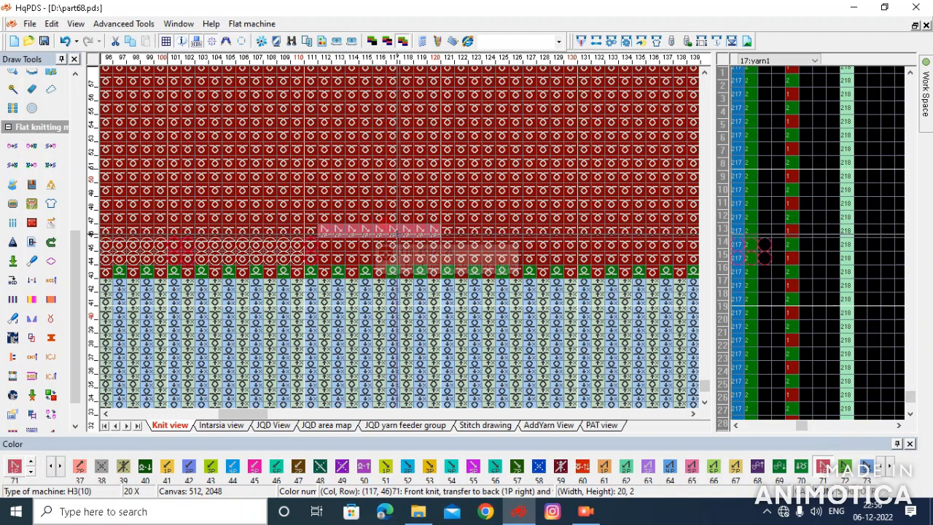
left_click_drag(430, 231, 429, 234)
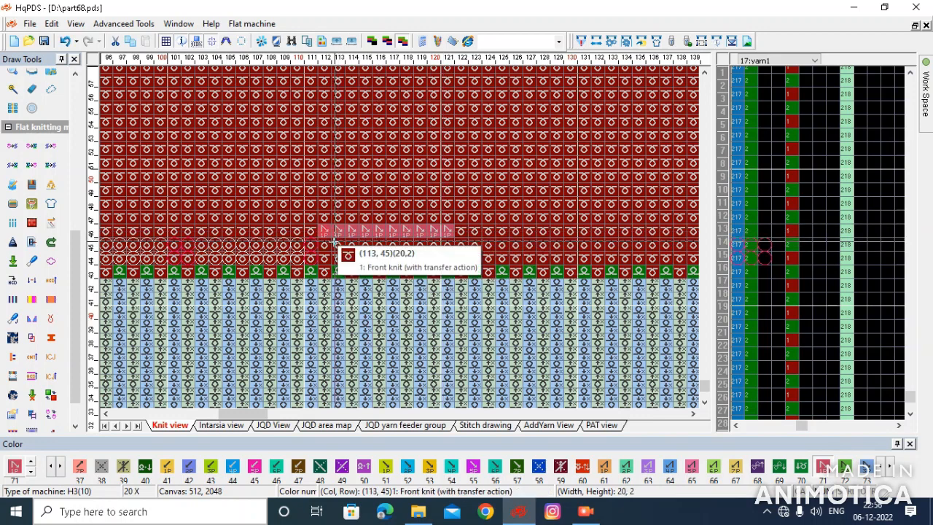
Copy the ten-stitch colour 71 line up to row 49, shifted one column to the right.
left_click_drag(323, 233, 444, 241)
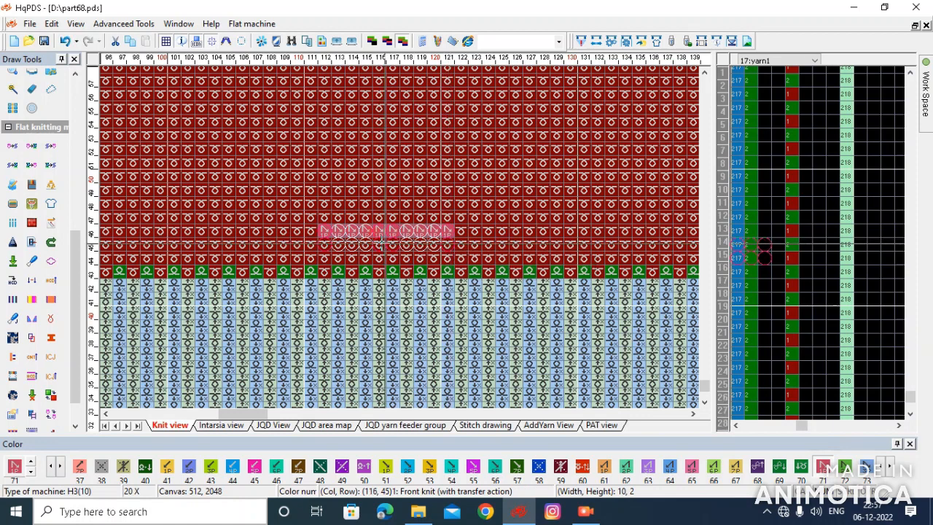
left_click_drag(379, 233, 406, 210)
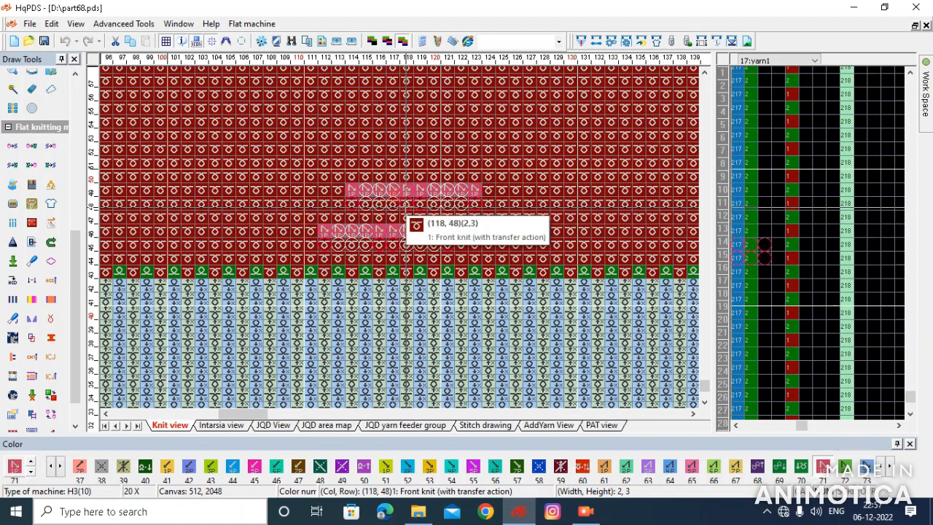
left_click(382, 196)
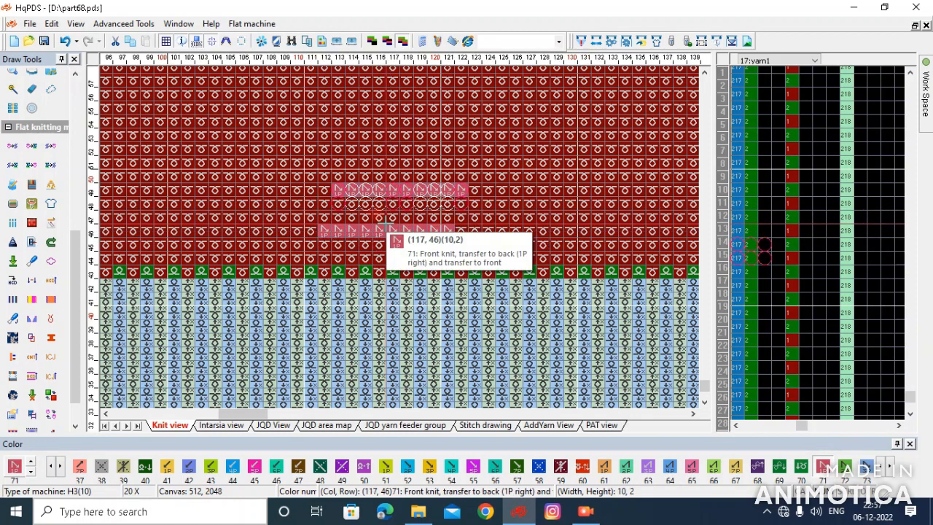
Draw the cable: colour 18 in columns 116–117 and colour 29 in columns 118–119 of row 48, with colour 2 beneath colour 18 in row 47.
left_click_drag(382, 215, 405, 204)
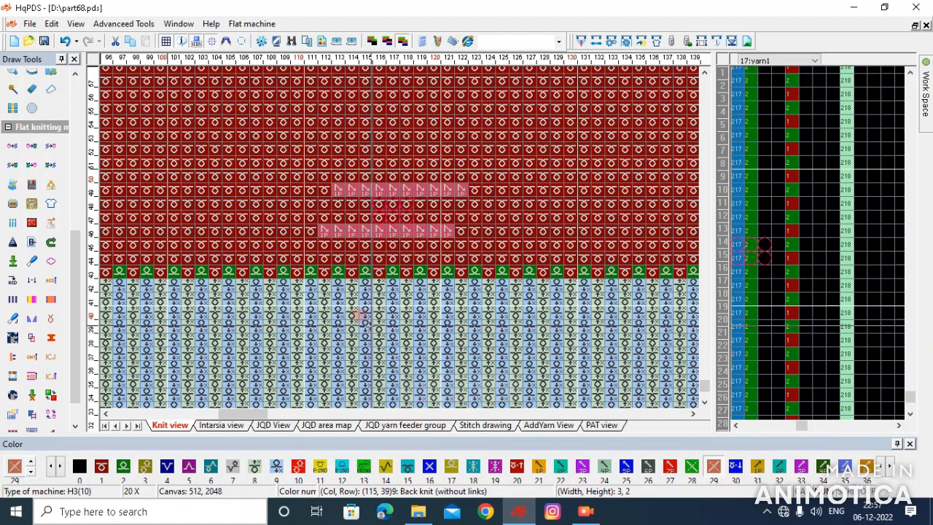
left_click(392, 194)
left_click(405, 202)
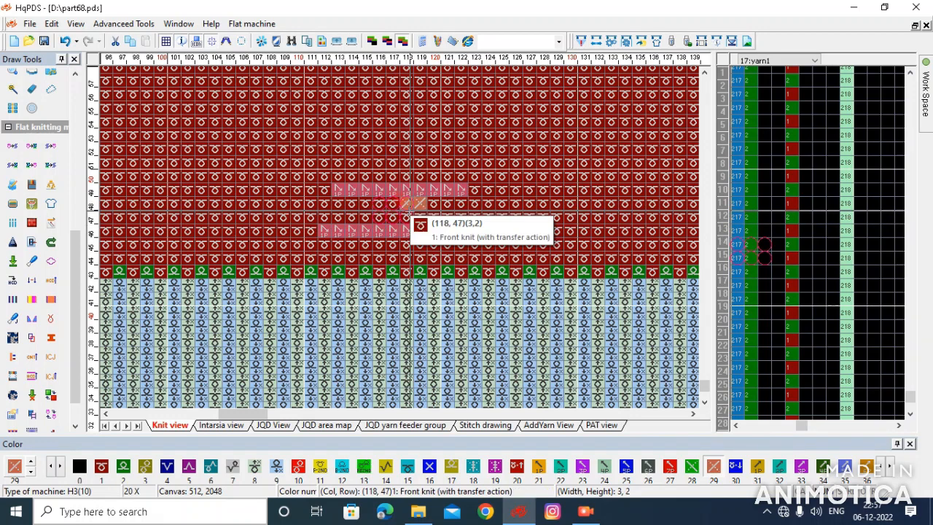
left_click(379, 203)
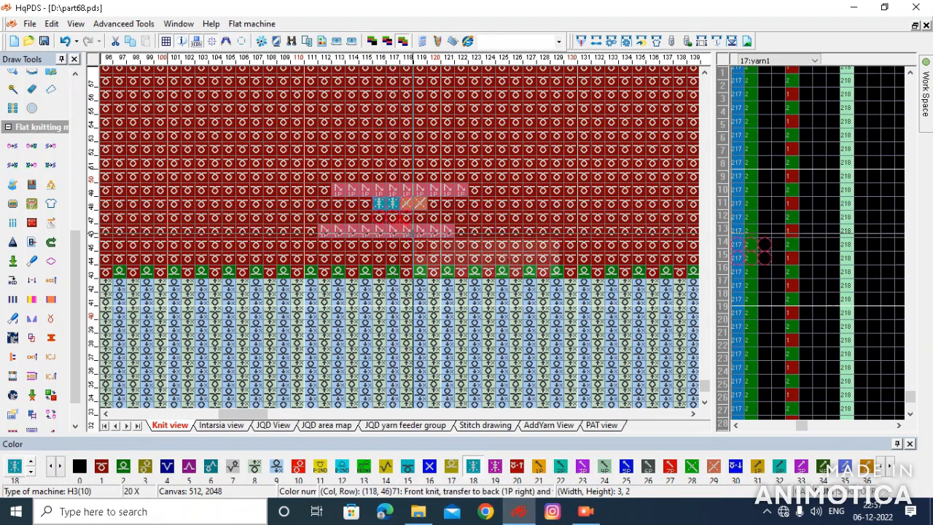
key("2")
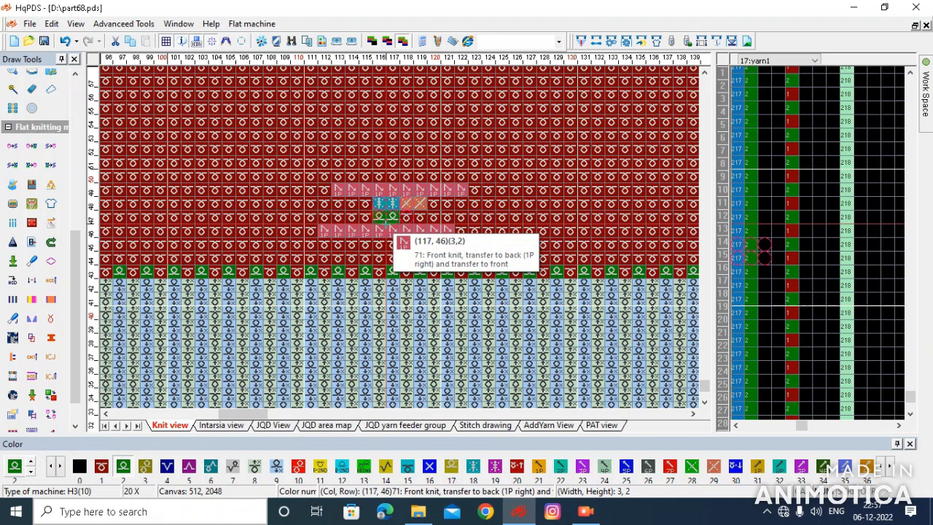
Copy the 11-by-6 cable block, rows 44 to 49, directly above itself and shifted two columns to the right.
left_click(323, 233)
left_click_drag(325, 240, 460, 192)
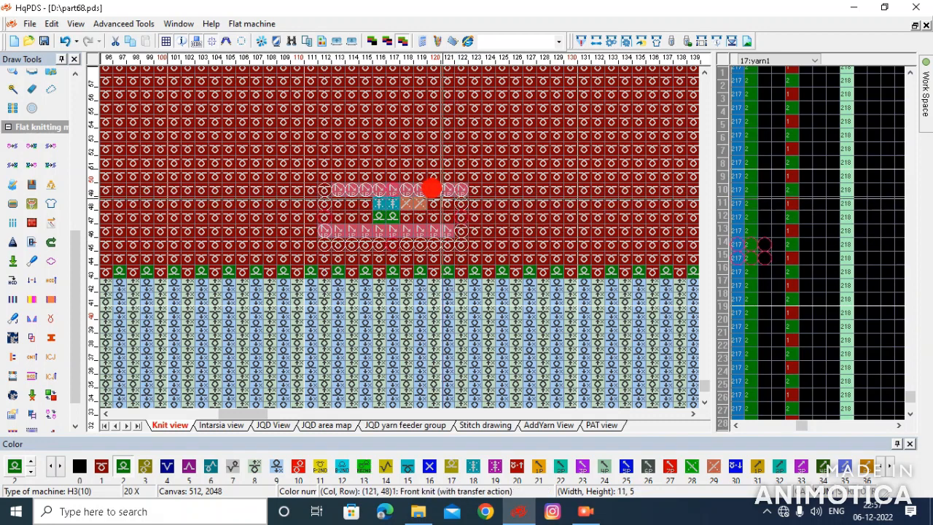
mouse_move(324, 259)
left_mouse_down()
mouse_move(467, 199)
mouse_move(462, 191)
left_mouse_up()
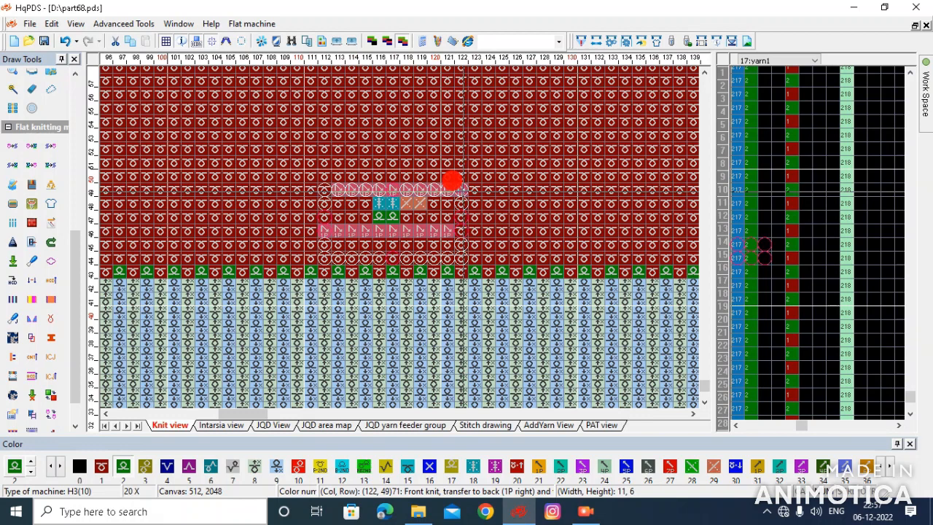
left_click_drag(421, 245, 444, 155)
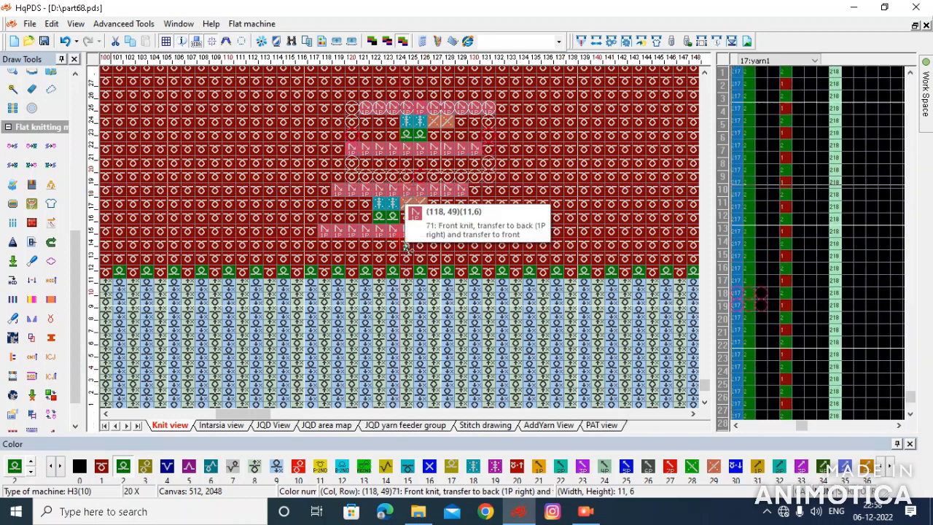
Batch copy the selected cable block with batching 1 and a quantity of 25.
scroll(389, 204, "down", 1)
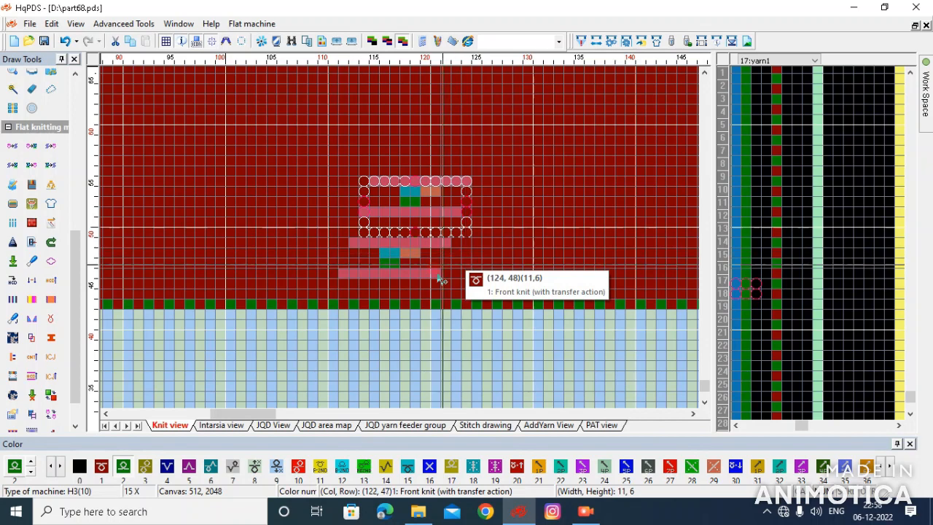
scroll(412, 219, "up", 2)
scroll(407, 248, "up", 1)
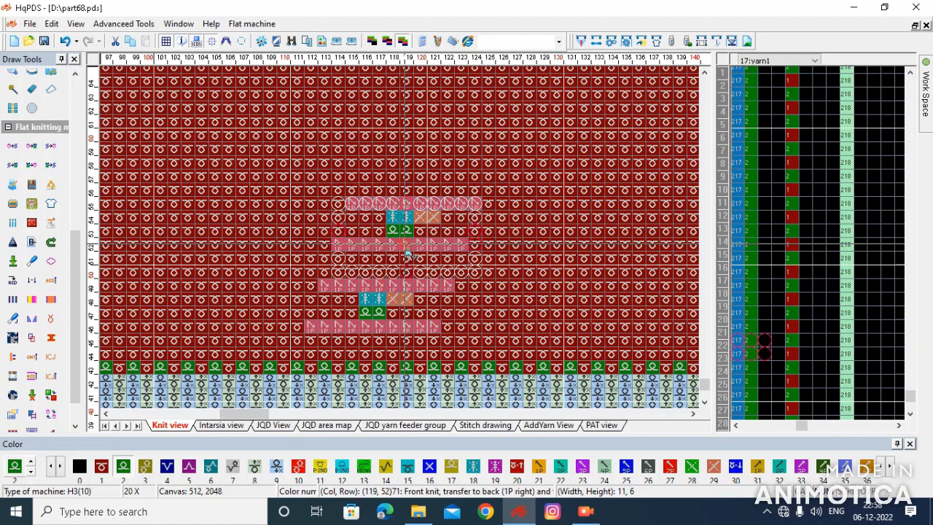
scroll(27, 132, "up", 5)
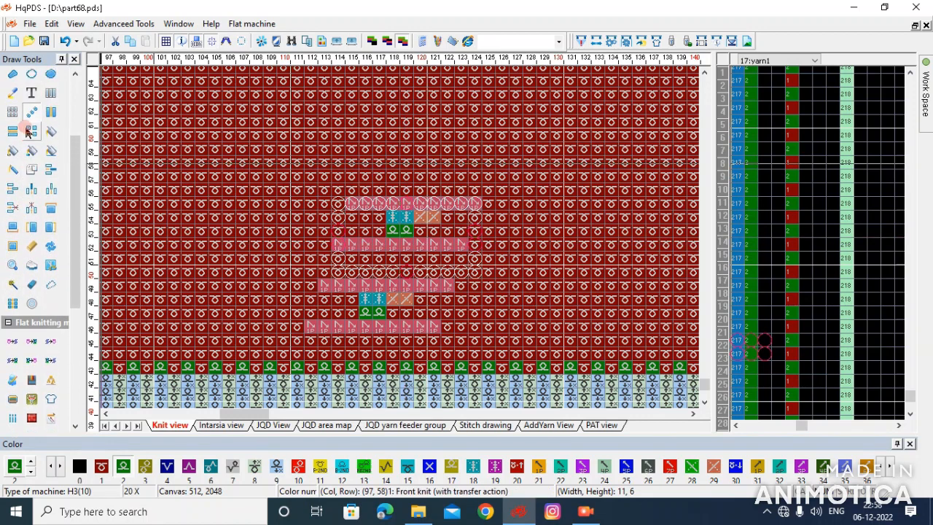
left_click(29, 115)
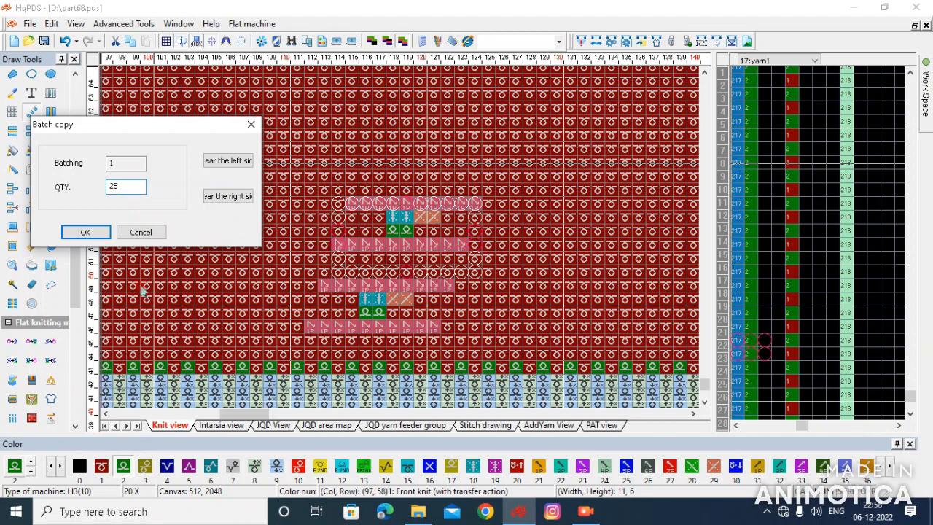
left_click(86, 233)
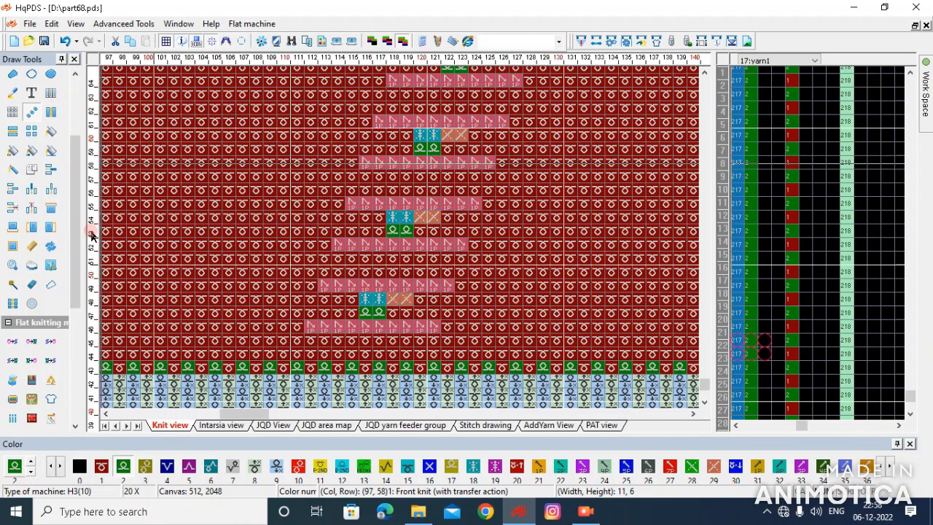
Continue the diagonal copies of the cable block toward the fabric's right edge, up to about row 270.
scroll(408, 250, "down", 2)
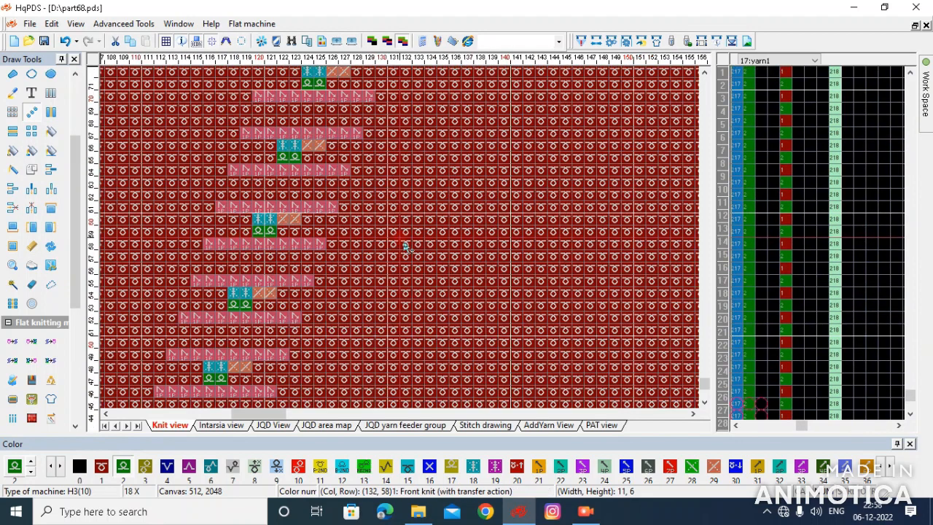
scroll(406, 247, "down", 5)
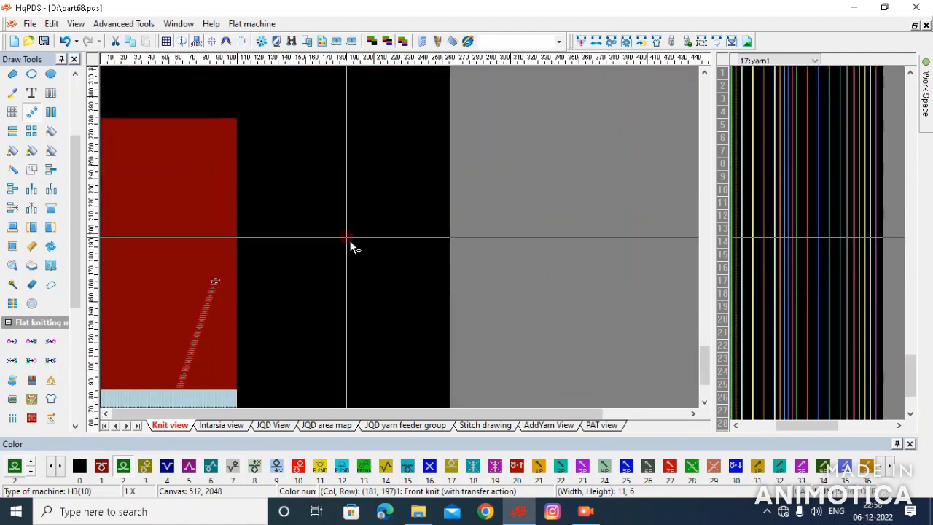
scroll(350, 247, "up", 1)
scroll(405, 246, "up", 5)
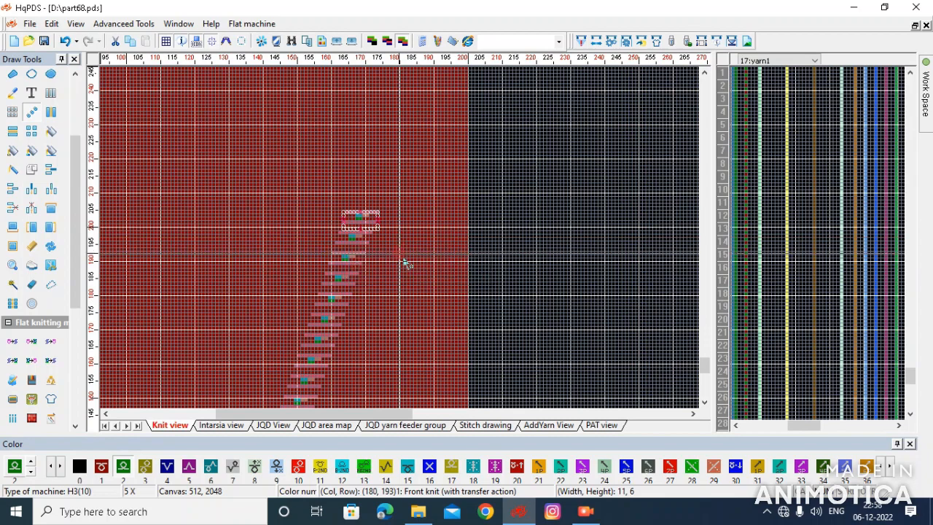
scroll(401, 259, "up", 2)
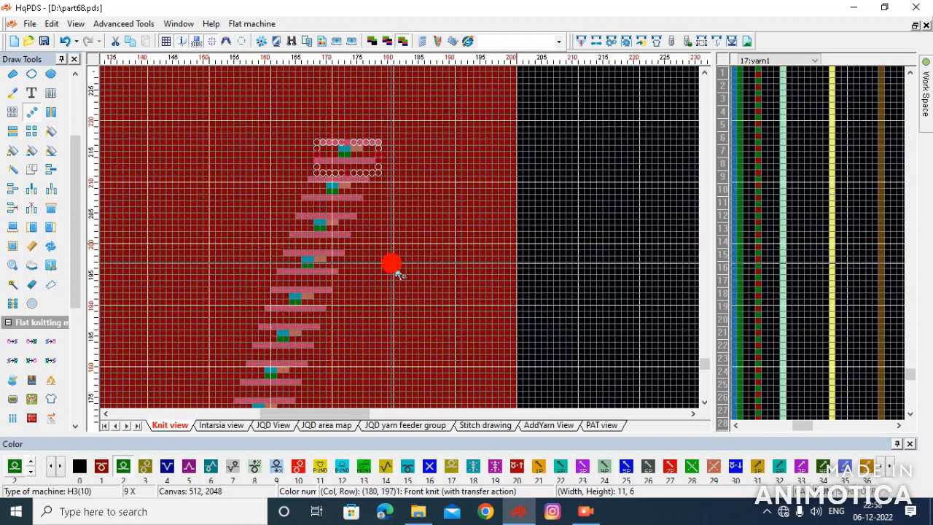
scroll(397, 273, "down", 6)
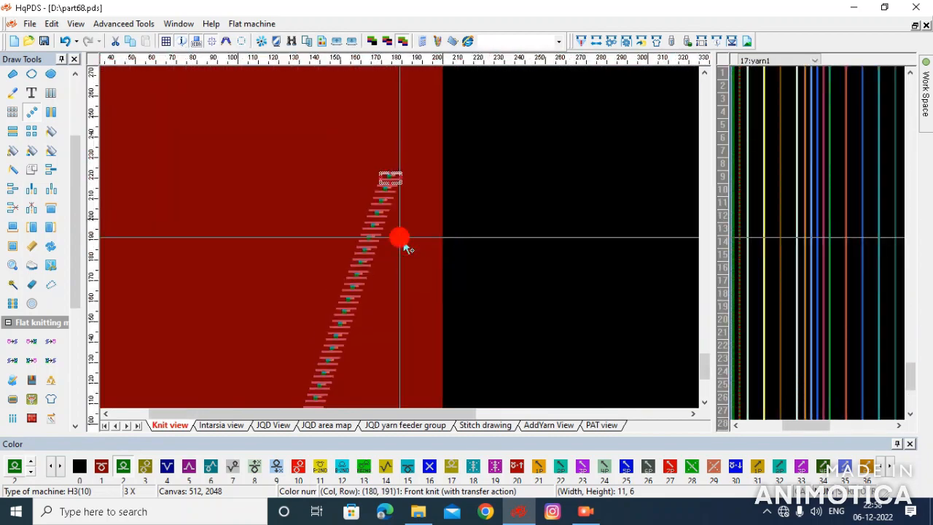
left_click(401, 237)
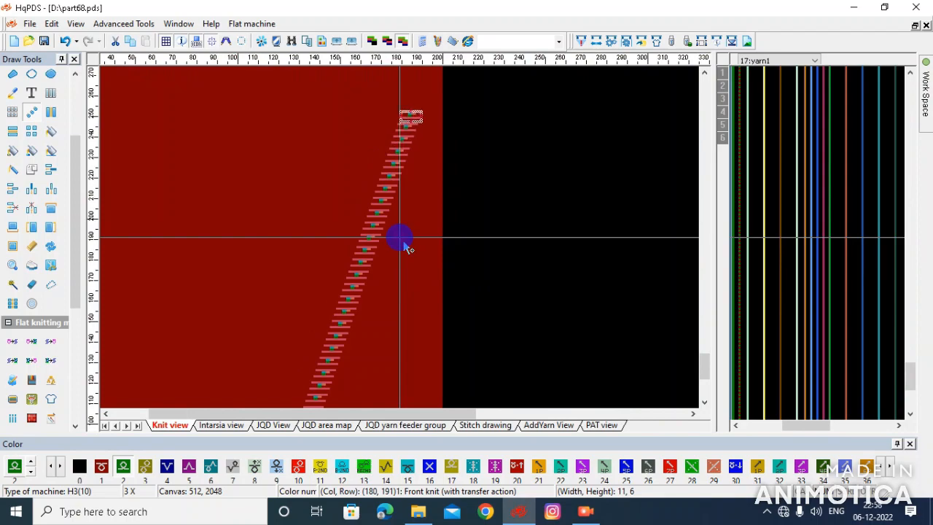
scroll(401, 262, "up", 4)
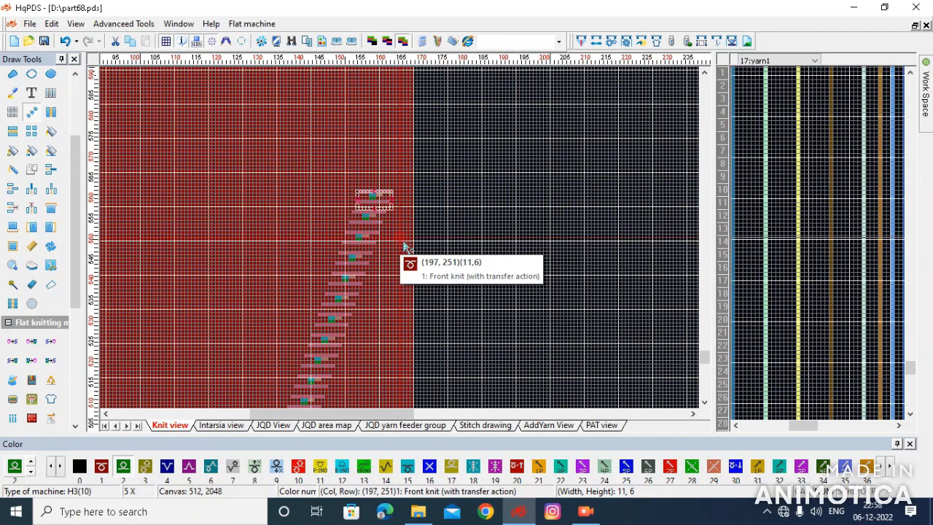
left_click(398, 270)
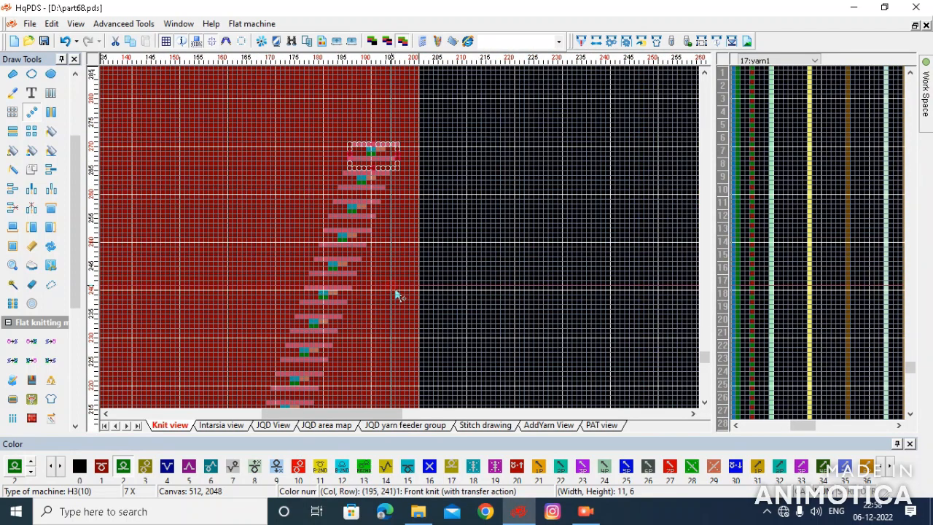
Select the complete diagonal cable from its topmost motif down to its base as an 85-by-226 area.
left_click_drag(154, 316, 213, 271)
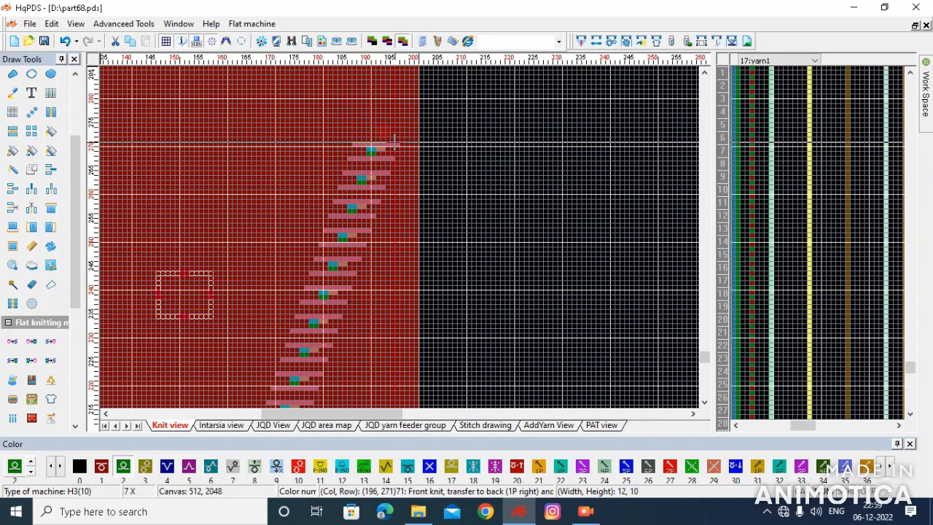
left_click_drag(397, 142, 379, 266)
scroll(272, 266, "down", 6)
scroll(174, 354, "up", 2)
scroll(325, 310, "up", 1)
scroll(399, 239, "up", 5)
left_click(366, 265)
scroll(400, 236, "down", 3)
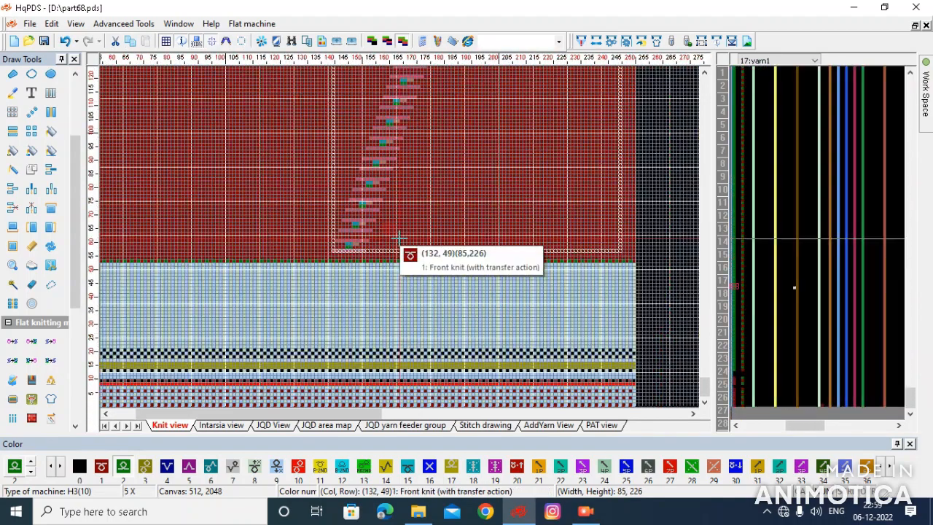
Copy the selected diagonal cable 106 columns to the left on the same rows, so that it spans columns 6 to 90.
scroll(566, 280, "up", 3)
scroll(400, 236, "up", 1)
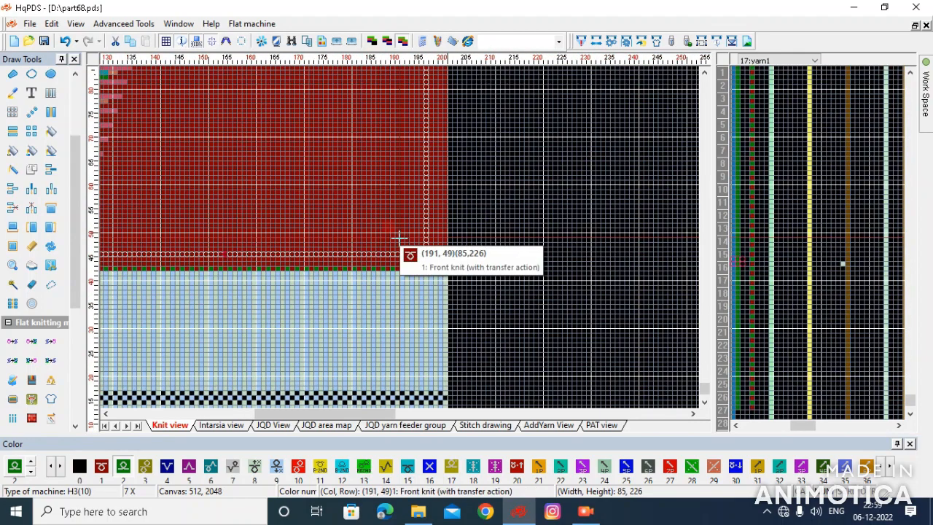
scroll(223, 248, "up", 2)
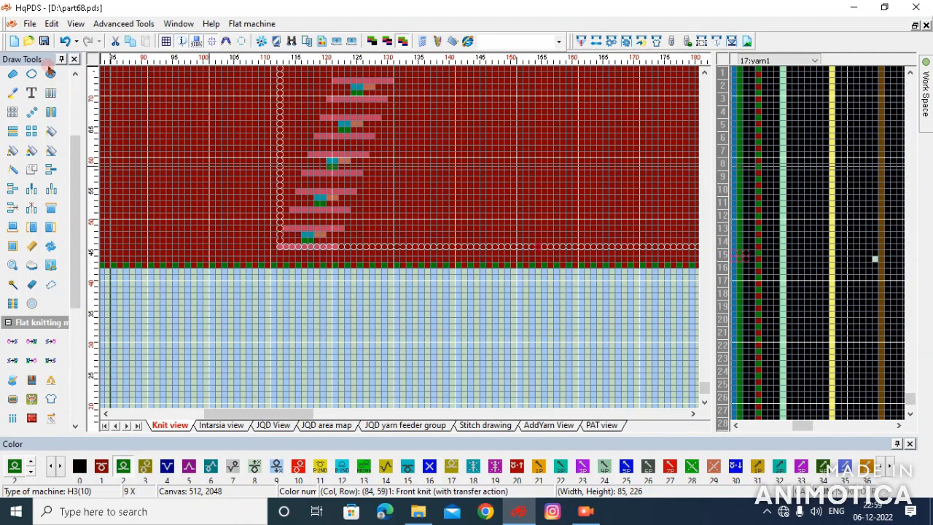
scroll(35, 93, "up", 3)
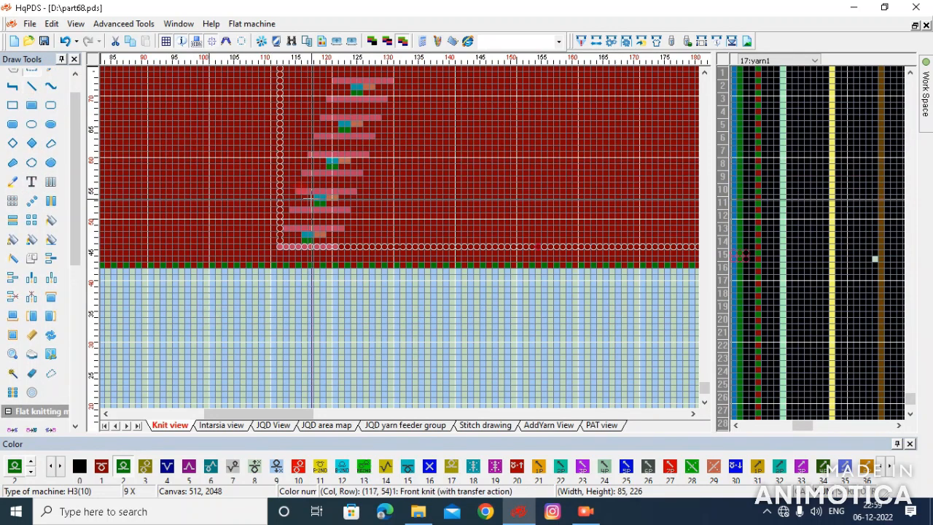
left_click_drag(318, 232, 168, 233)
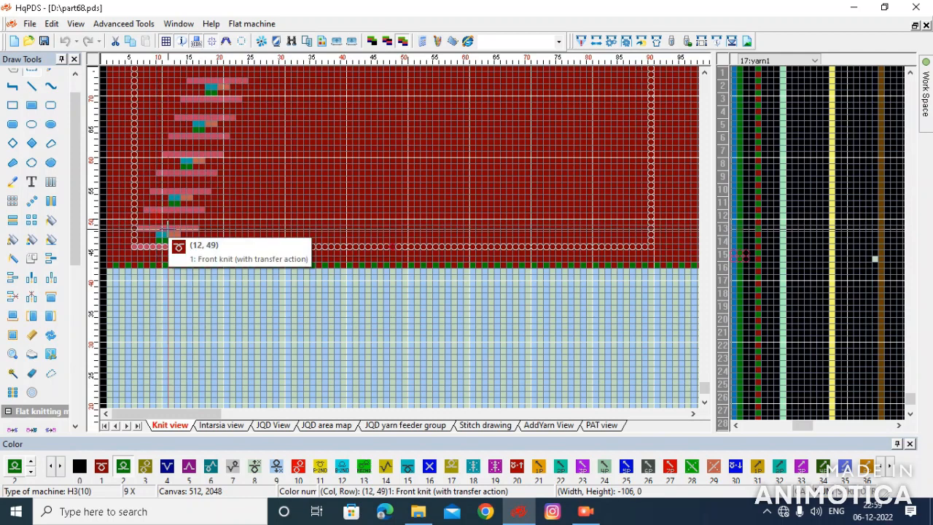
left_click(167, 228)
Mirror the copied cable horizontally so it leans toward the fabric's left edge.
scroll(245, 228, "down", 3)
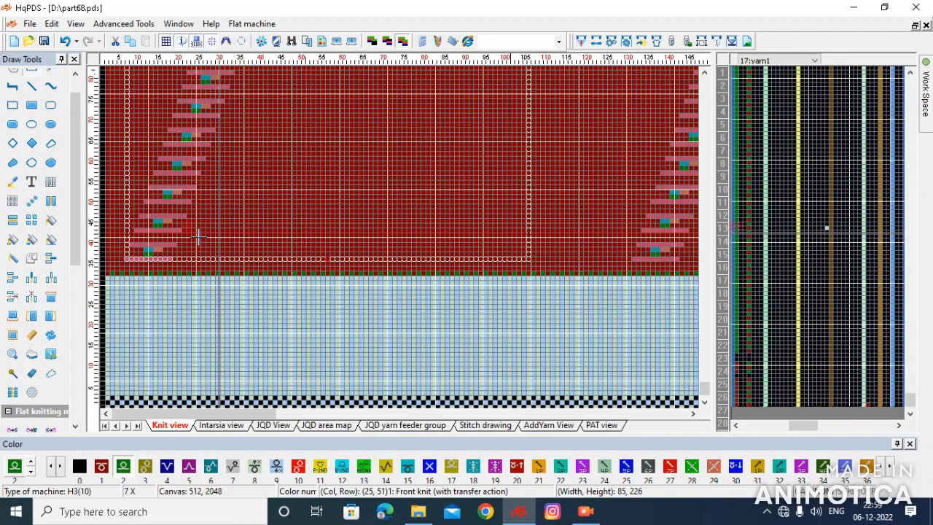
scroll(157, 290, "up", 2)
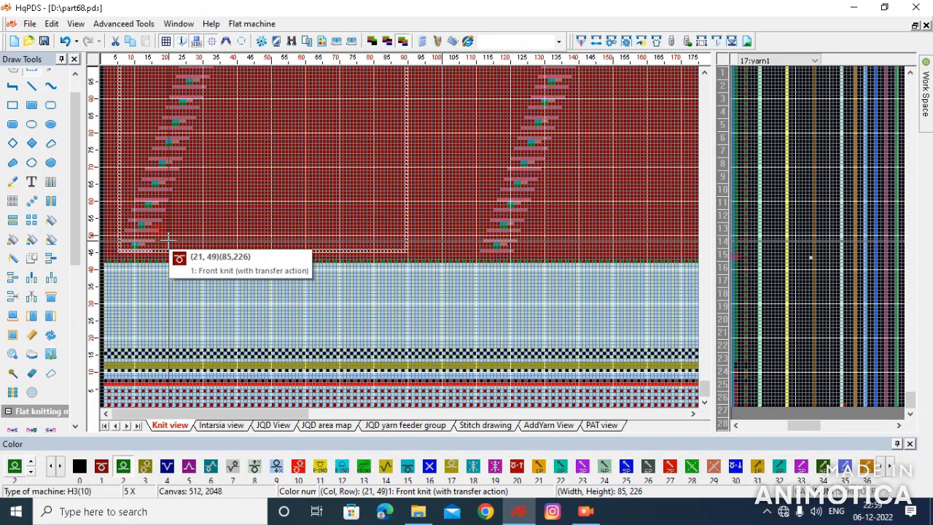
left_click(188, 214)
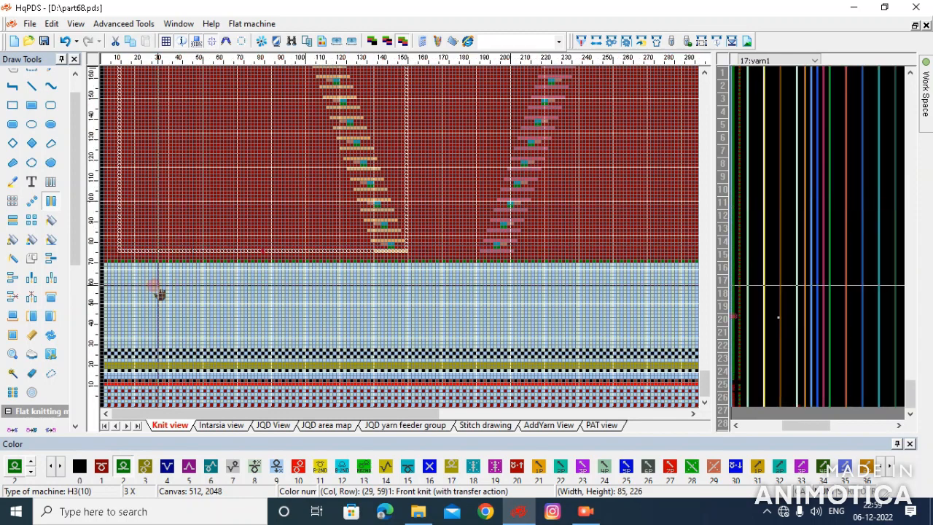
Replace colour 18 with 29 and colour 29 with 18 throughout the mirrored cable.
scroll(158, 291, "down", 4)
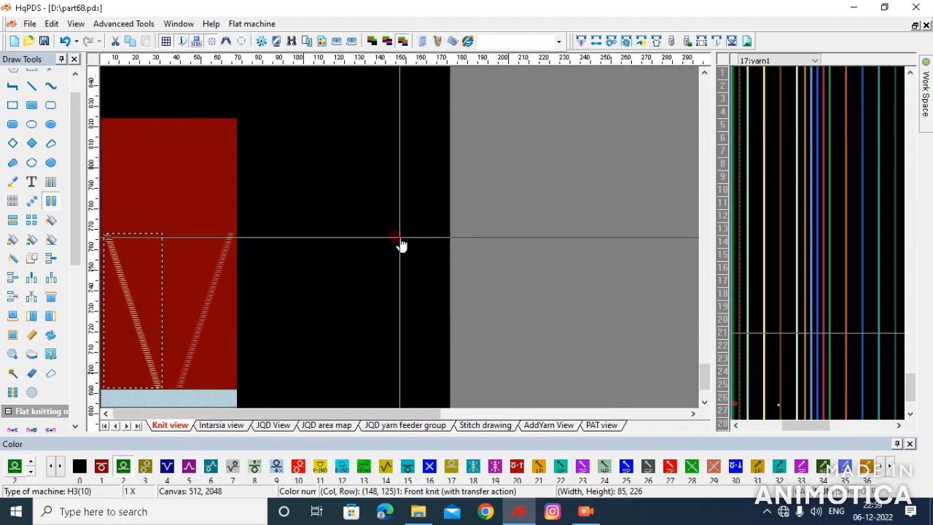
scroll(405, 241, "up", 2)
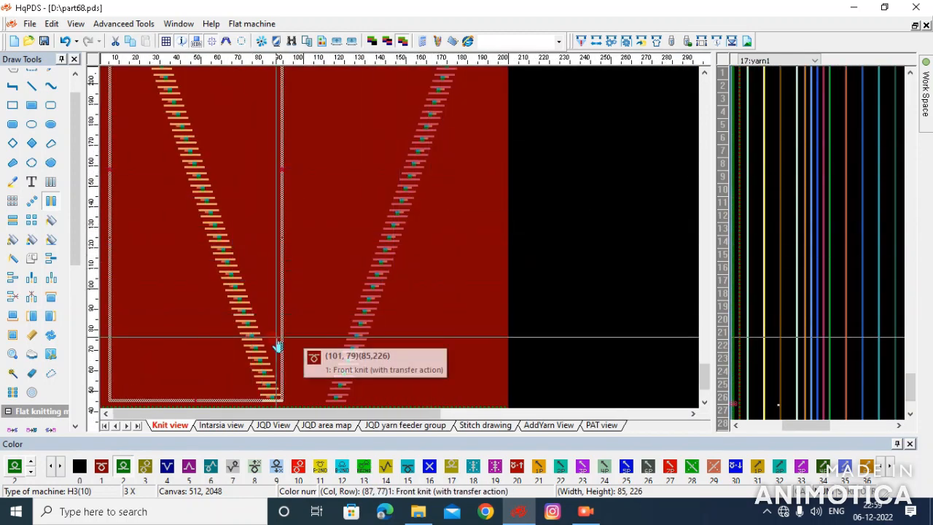
scroll(277, 247, "up", 2)
scroll(415, 223, "up", 3)
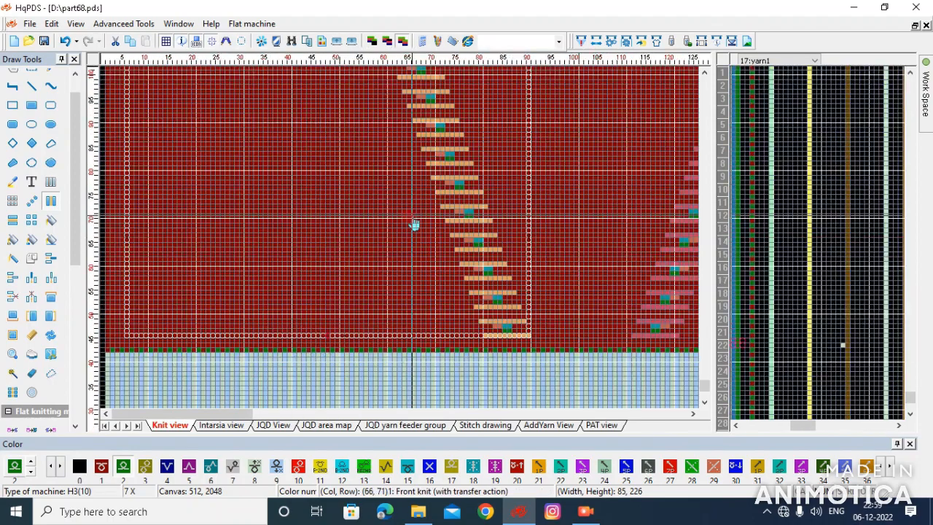
scroll(404, 245, "up", 4)
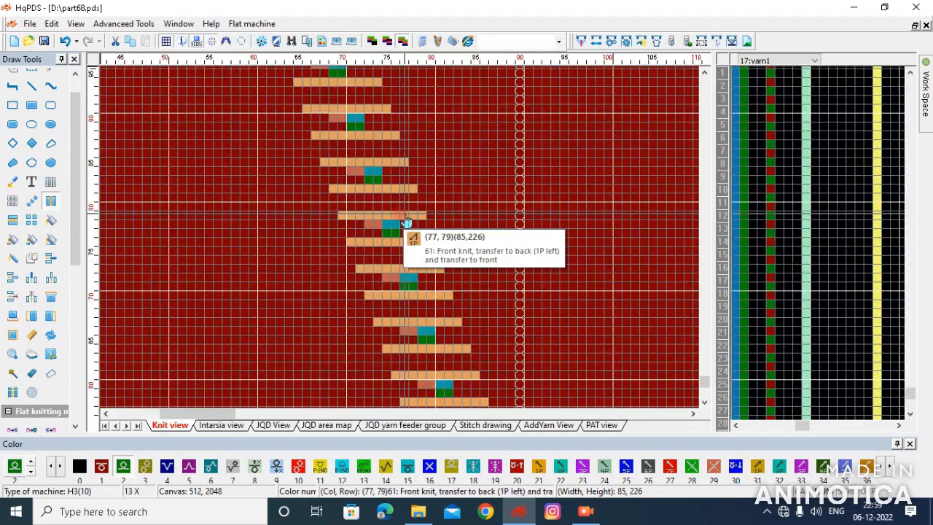
scroll(400, 244, "up", 1)
scroll(401, 244, "up", 1)
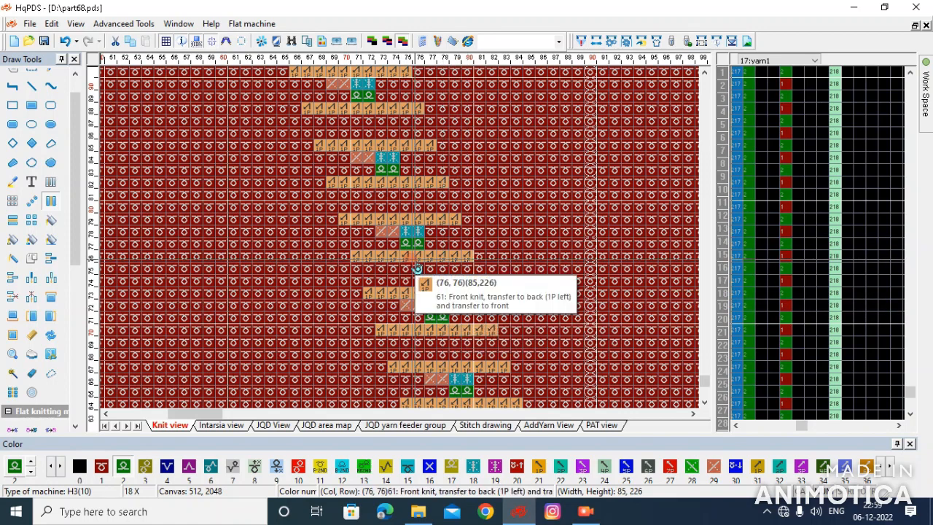
key("r")
left_click(414, 231)
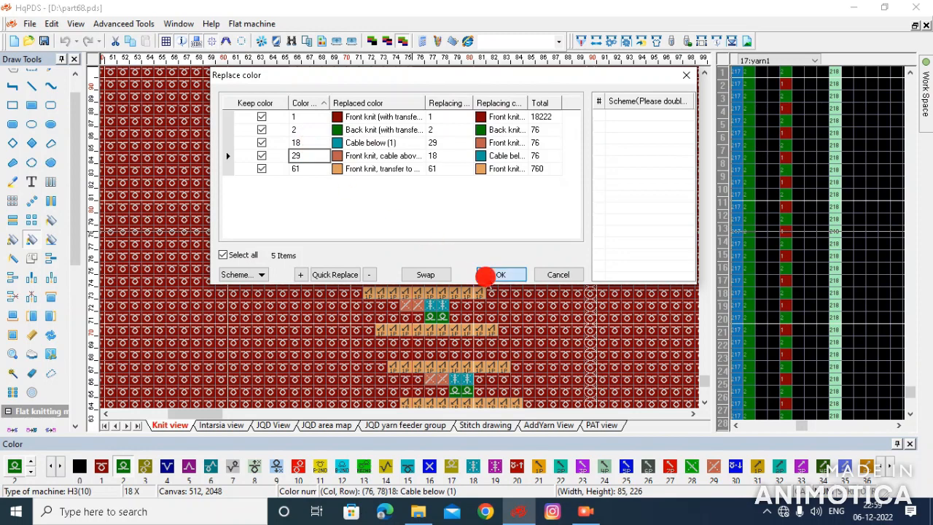
left_click(487, 276)
Try a one-row downward shadow of colour 2 beneath both colours 18 and 29 in the mirrored cable, and undo it.
scroll(436, 318, "up", 1)
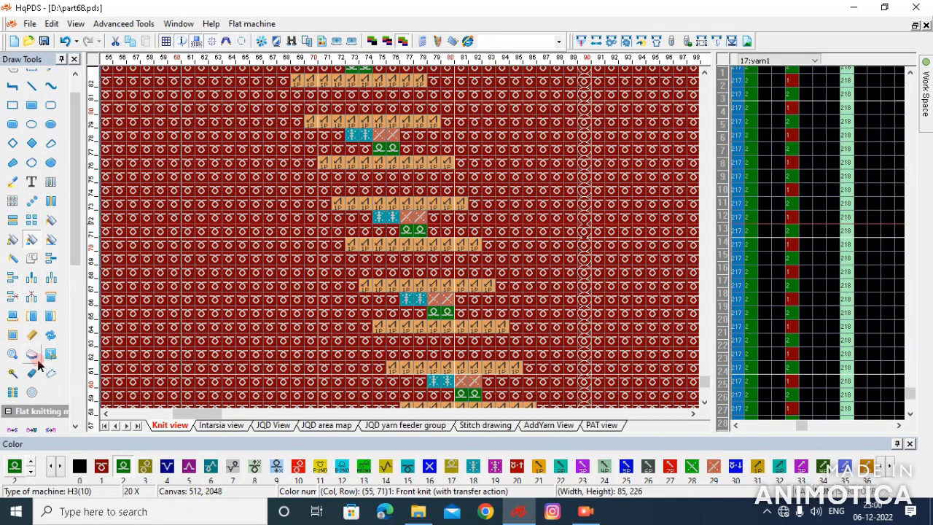
left_click(330, 179)
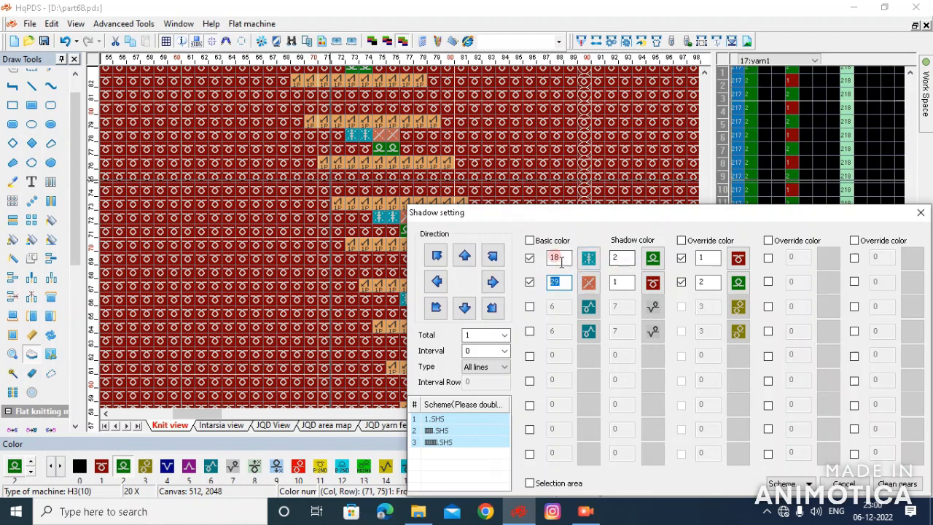
left_click(309, 217)
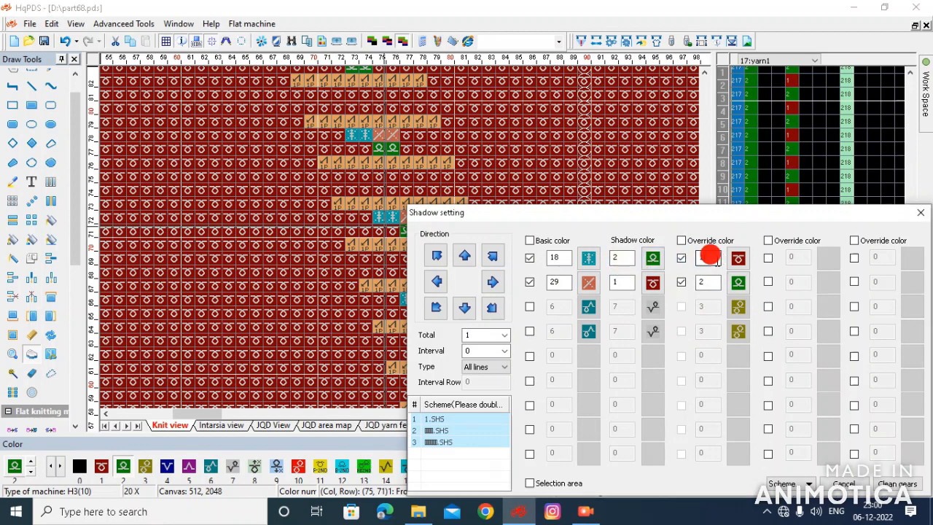
left_click(389, 149)
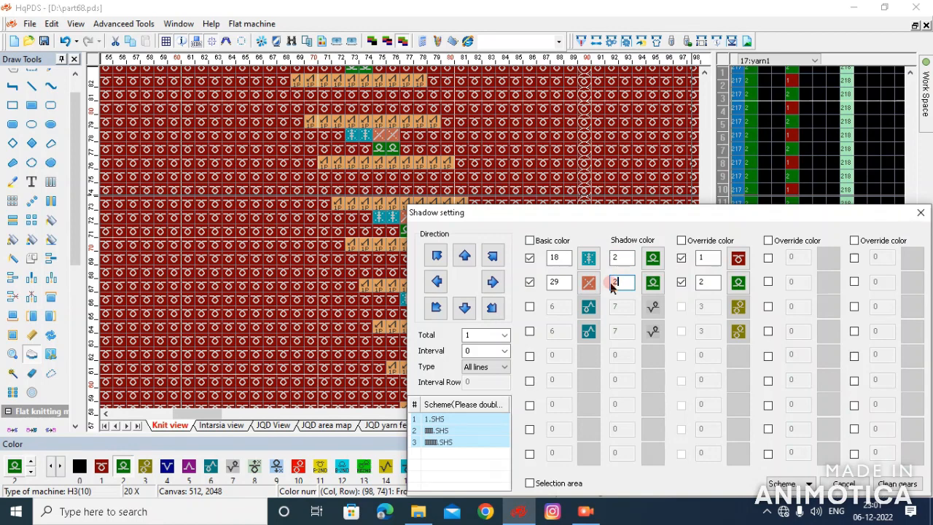
left_click(445, 161)
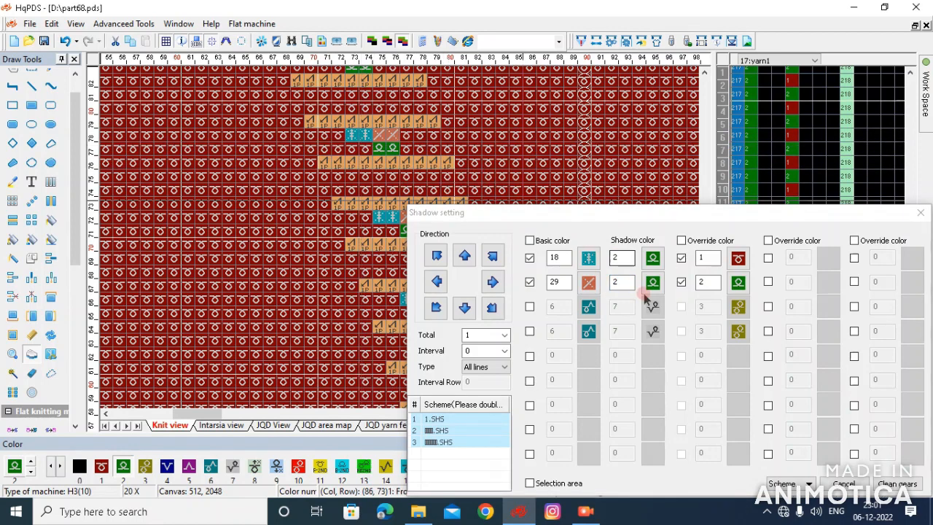
left_click(470, 264)
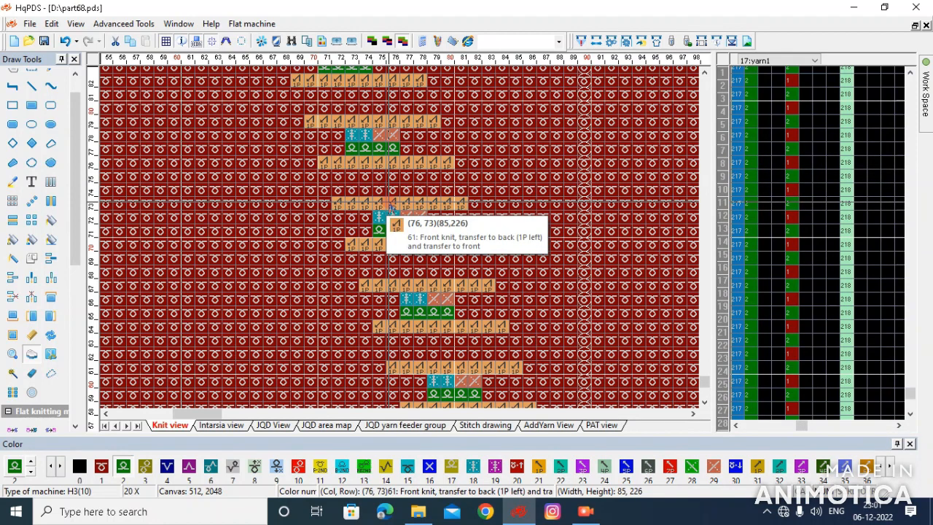
key("ctrl+z")
Apply a one-row downward shadow to the mirrored cable: colour 2 beneath 18 overriding 1, and colour 1 beneath 29 overriding 2.
left_click(471, 232)
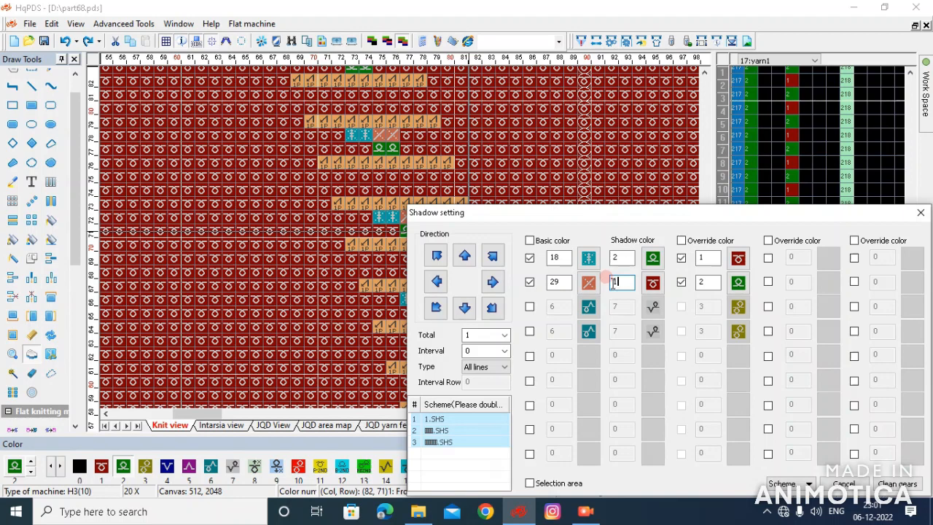
left_click(467, 257)
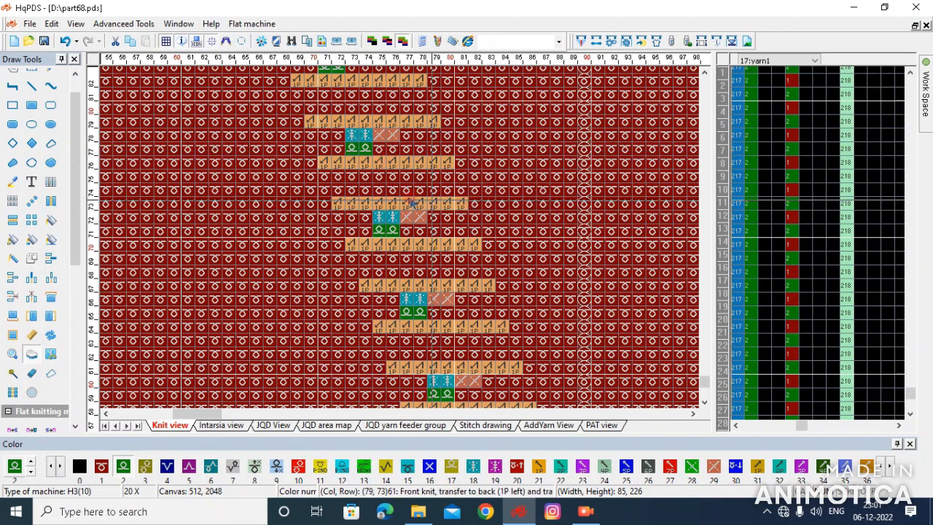
Examine both diagonal cables along their full height and the space between them at the base.
scroll(402, 243, "down", 5)
scroll(401, 245, "down", 3)
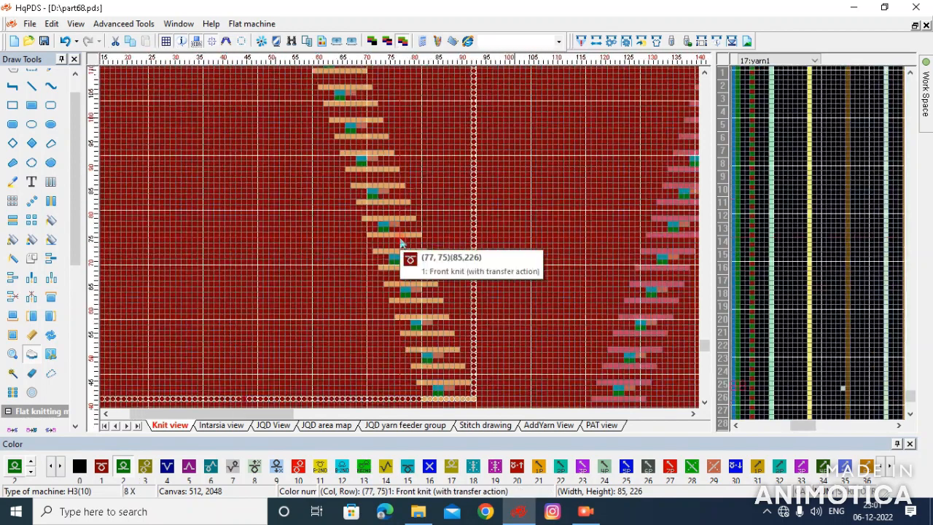
scroll(531, 321, "down", 2)
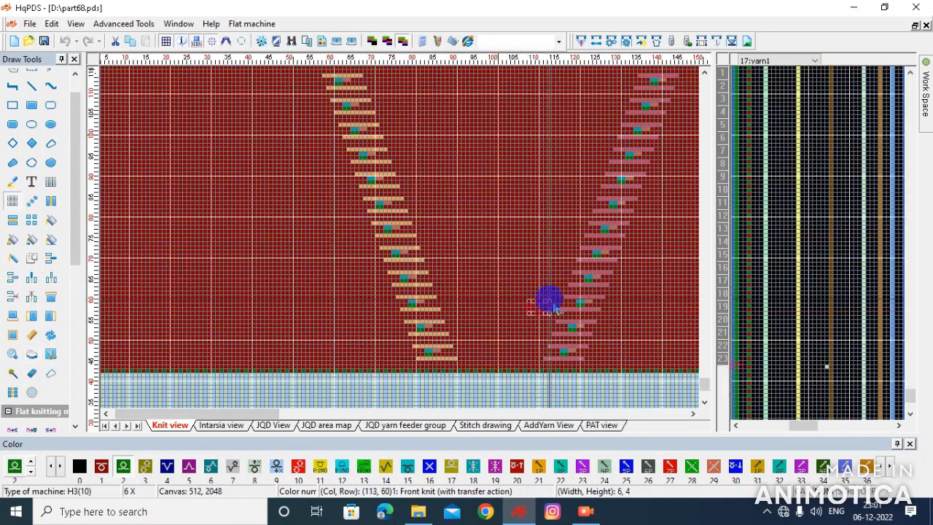
scroll(223, 333, "down", 4)
scroll(151, 311, "up", 3)
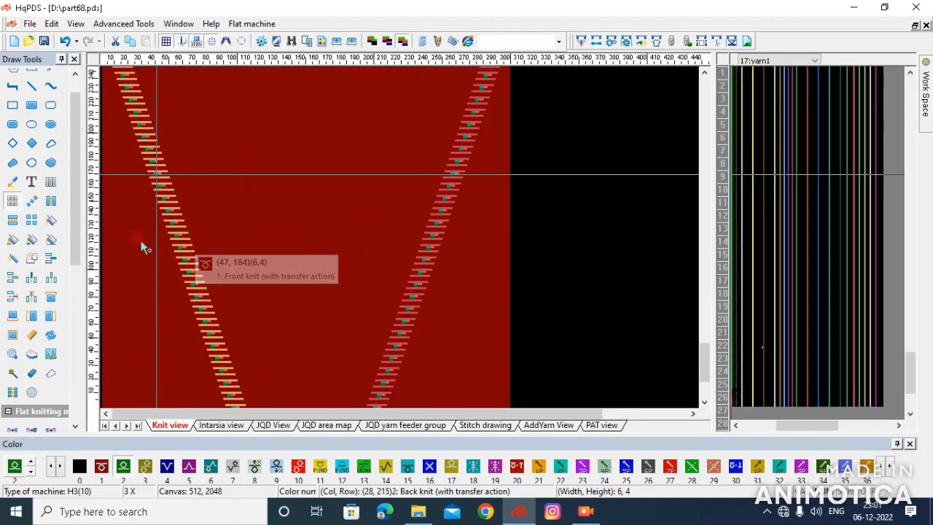
scroll(141, 240, "down", 2)
scroll(141, 240, "up", 1)
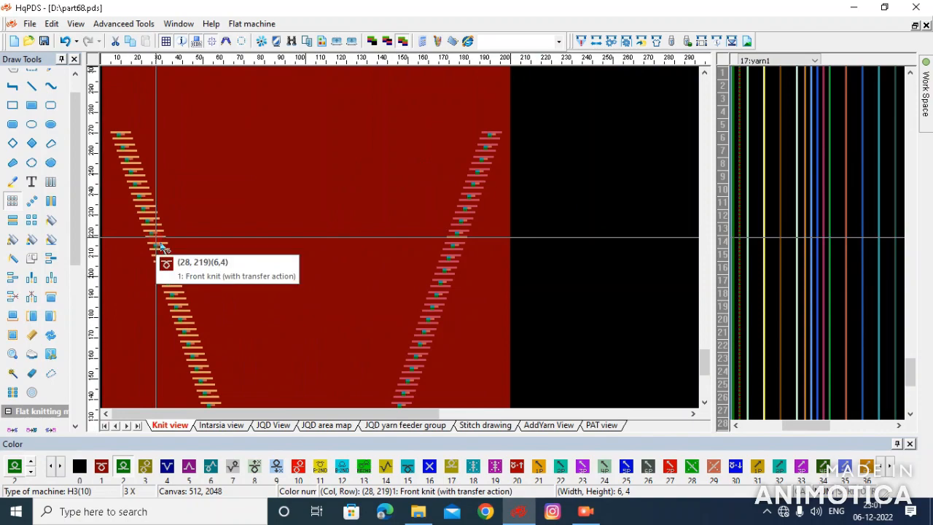
scroll(240, 248, "up", 3)
scroll(197, 180, "down", 2)
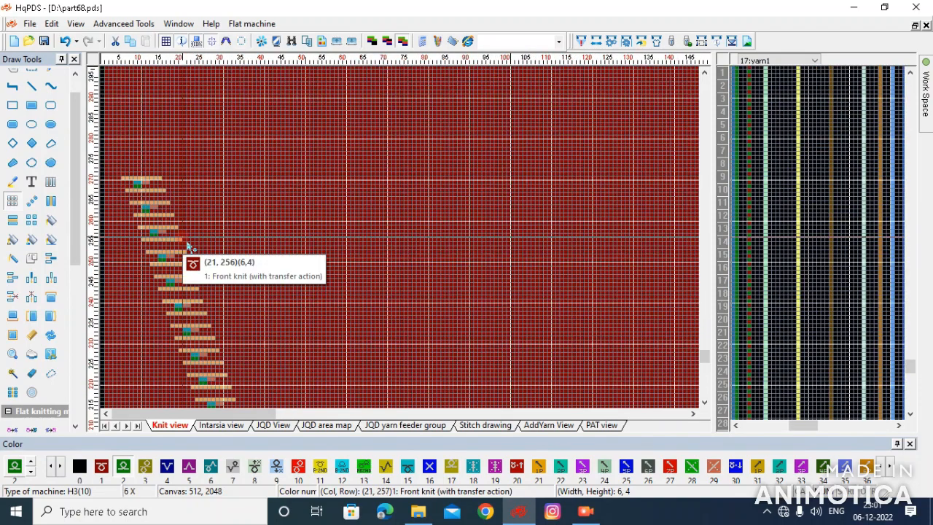
scroll(246, 245, "down", 2)
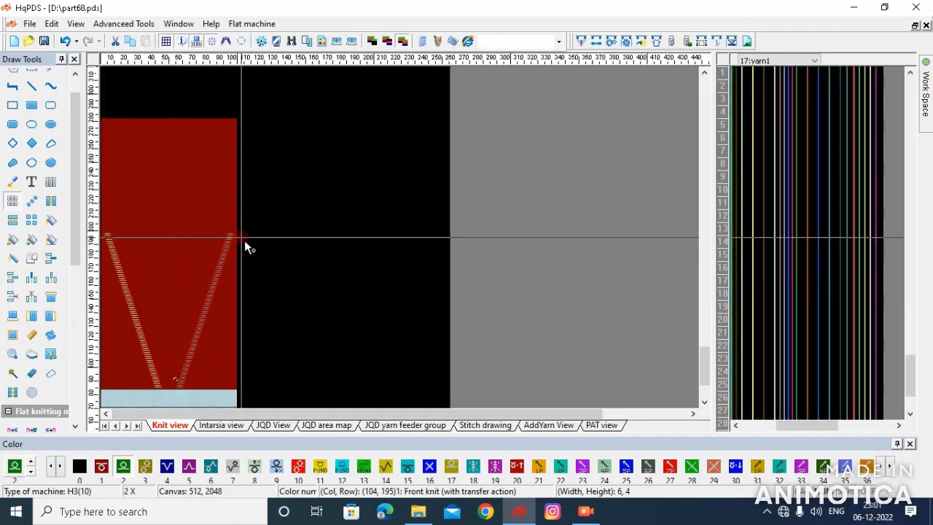
scroll(244, 292, "up", 1)
scroll(352, 245, "up", 2)
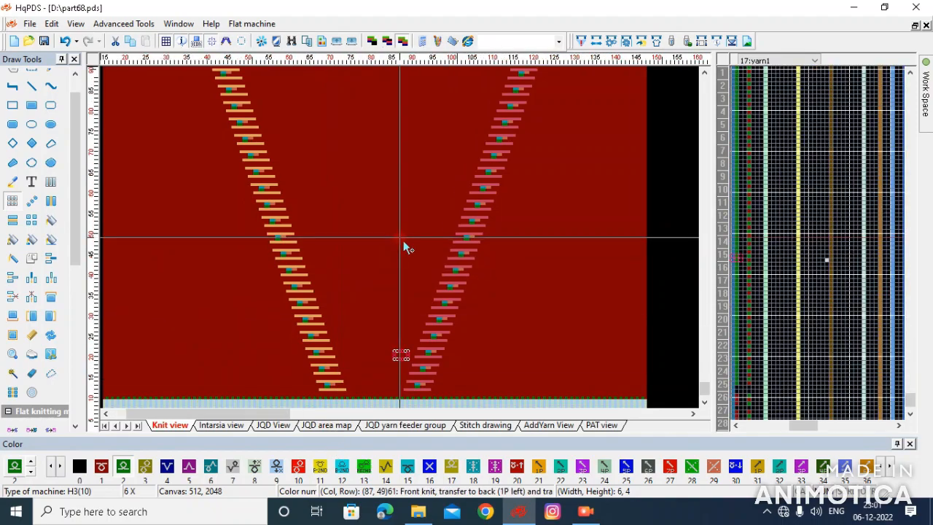
Copy a 4-by-2 cable motif from the mirrored cable to columns 100–103, rows 46–47, between the two diagonals.
scroll(403, 240, "up", 2)
scroll(398, 238, "up", 1)
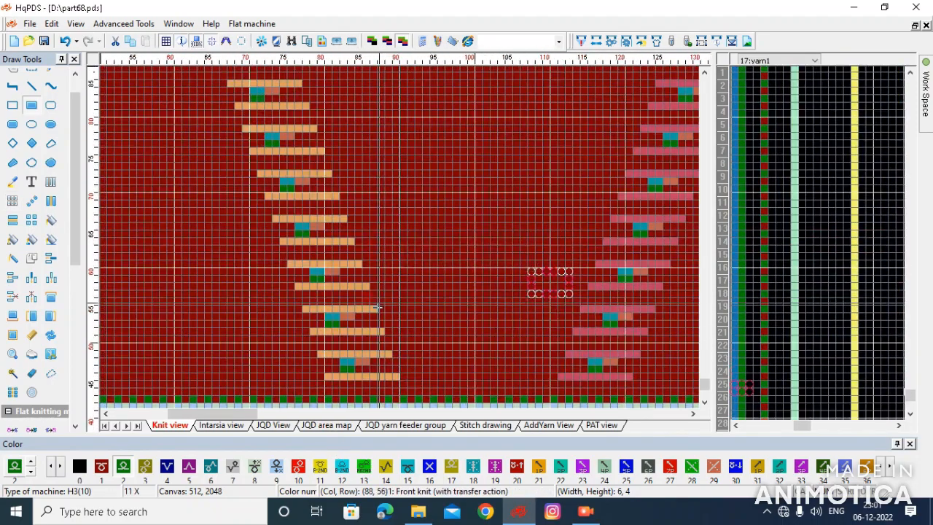
scroll(358, 238, "up", 1)
left_click(369, 240)
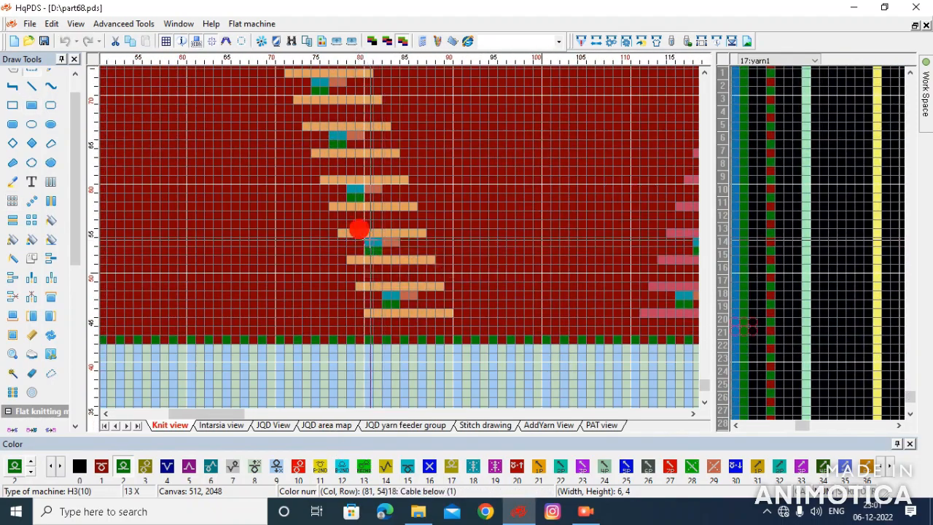
left_click(395, 249)
left_click_drag(385, 248, 557, 314)
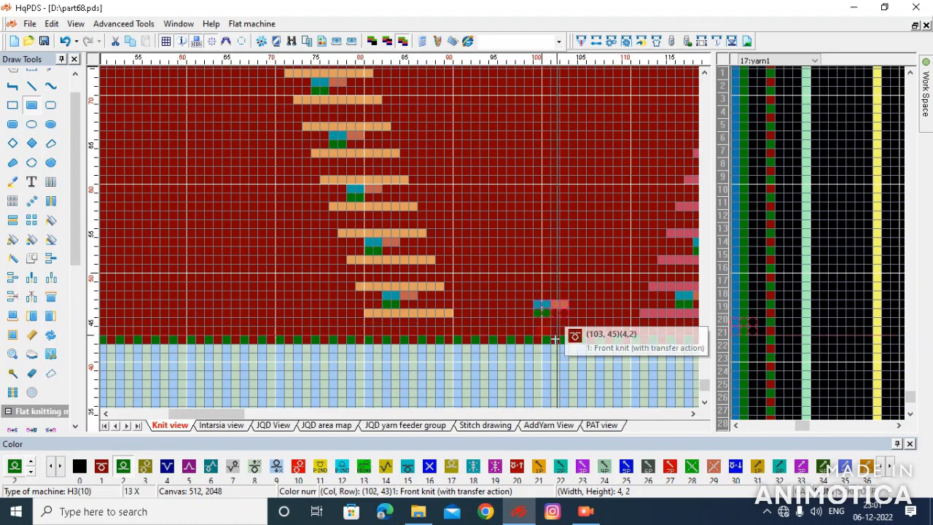
Draw a short vertical line of colour 2 on each side of the centre cable motif.
left_click(529, 306)
mouse_move(530, 305)
left_mouse_down()
mouse_move(521, 271)
mouse_move(526, 326)
mouse_move(529, 279)
left_mouse_up()
left_click_drag(569, 326, 573, 283)
Repeat the six-column centre cable block with its colour 2 borders straight up the middle, close to the fabric's top edge.
left_click_drag(519, 329, 257, 127)
scroll(258, 127, "down", 3)
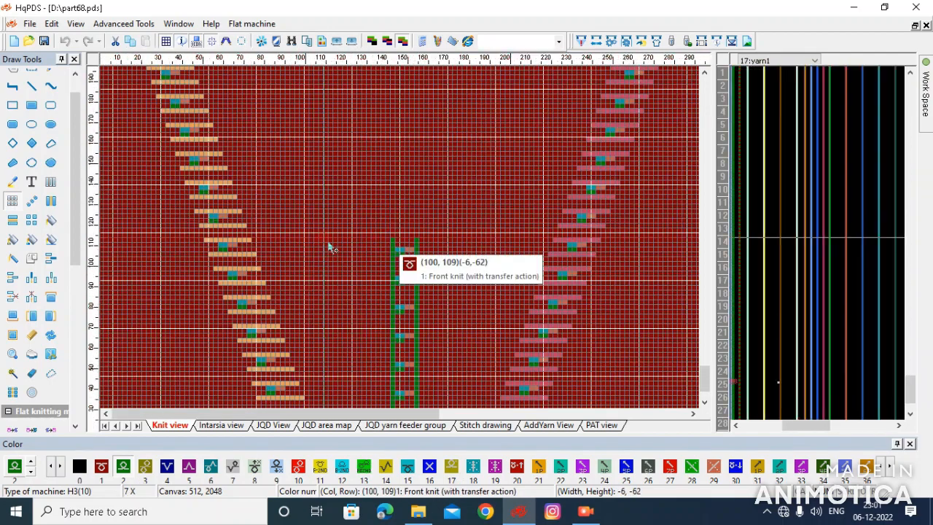
scroll(329, 244, "down", 2)
left_click_drag(328, 244, 169, 143)
scroll(169, 143, "up", 1)
scroll(235, 246, "up", 4)
left_click_drag(234, 246, 423, 178)
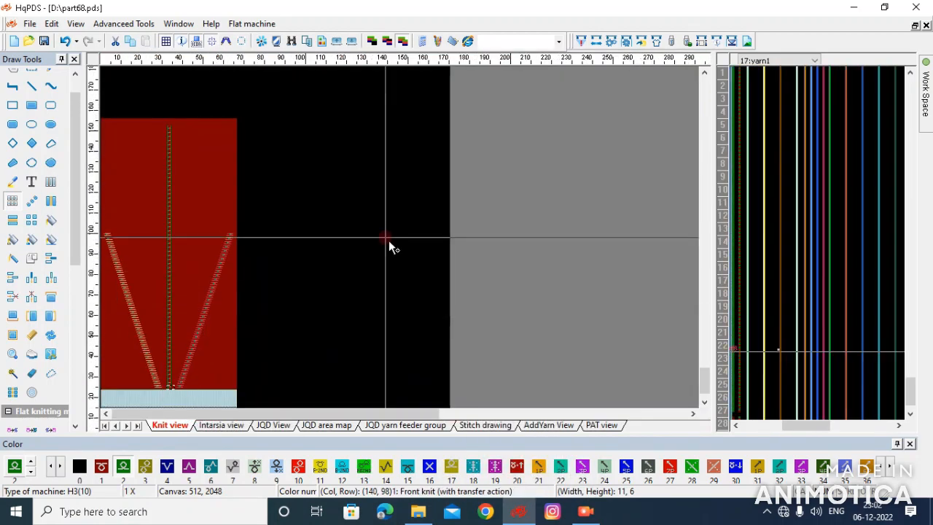
Try copying a 6-by-29 section from the base of the centre cable to columns 87–92, beside the left diagonal cable.
scroll(295, 279, "up", 6)
scroll(407, 250, "up", 2)
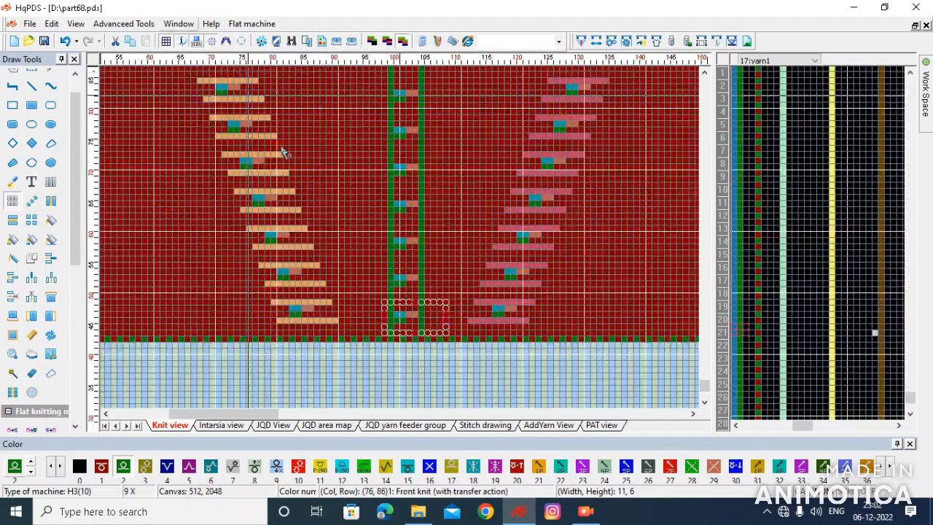
mouse_move(477, 222)
left_mouse_down()
mouse_move(489, 222)
mouse_move(489, 234)
left_mouse_up()
left_click_drag(391, 333, 422, 161)
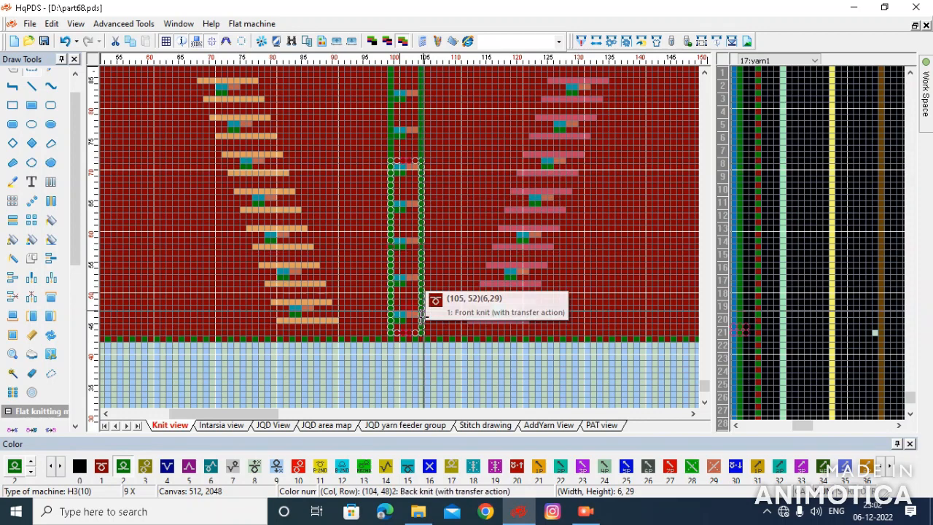
left_click_drag(412, 329, 349, 135)
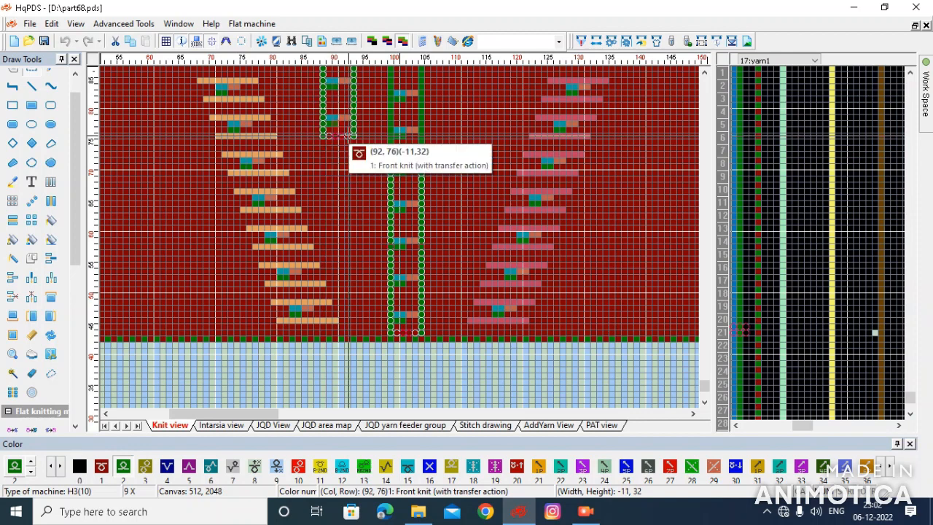
left_click_drag(347, 135, 341, 140)
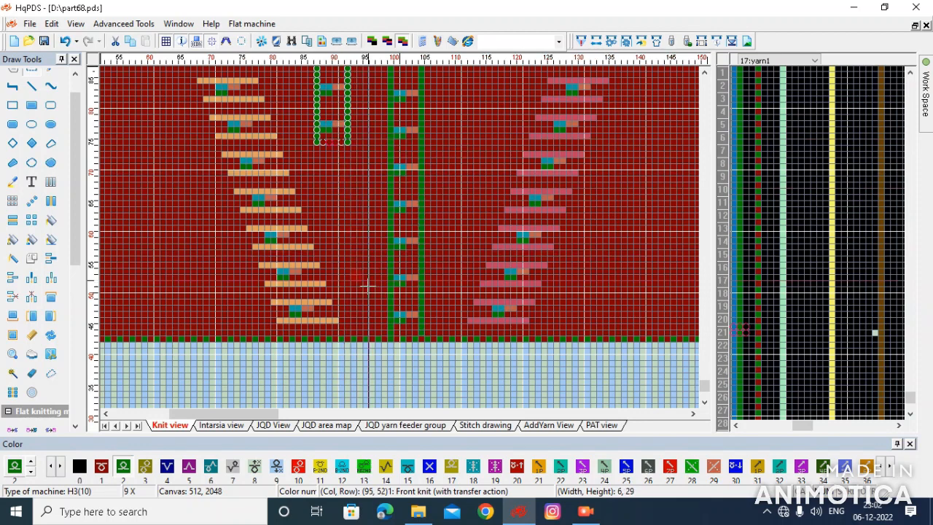
Try repeating the 6-by-29 centre cable section diagonally towards the left diagonal cable, and undo the copies.
left_click_drag(332, 126, 413, 328)
left_click_drag(415, 327, 416, 327)
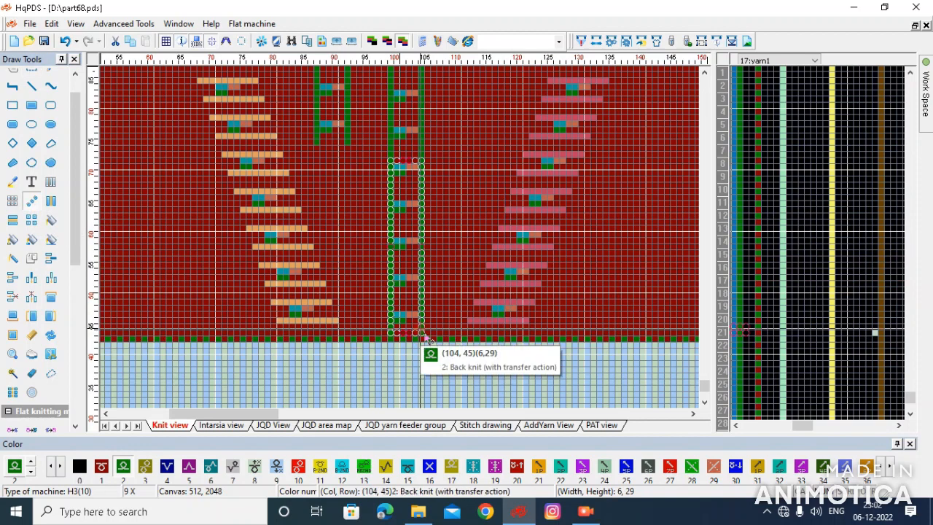
left_click_drag(350, 146, 352, 147)
scroll(386, 166, "down", 1)
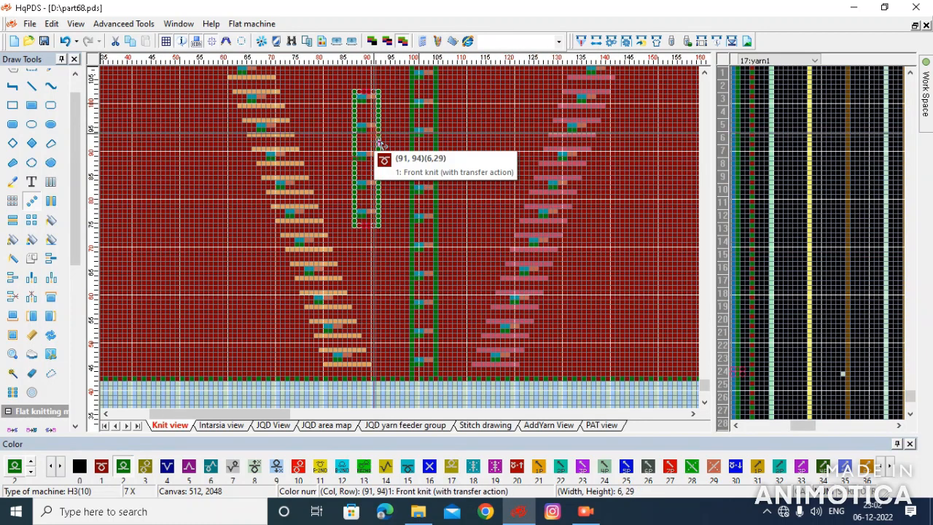
left_click(430, 220)
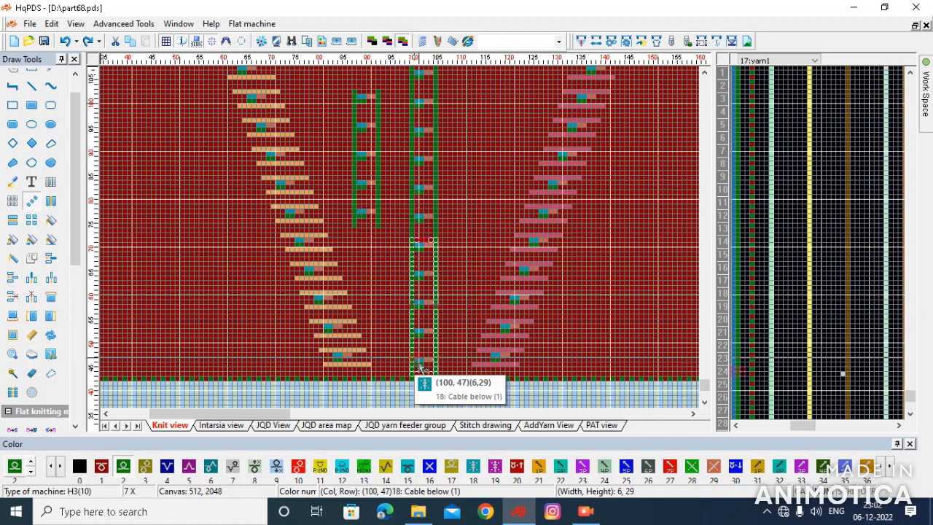
left_click_drag(417, 311, 379, 230)
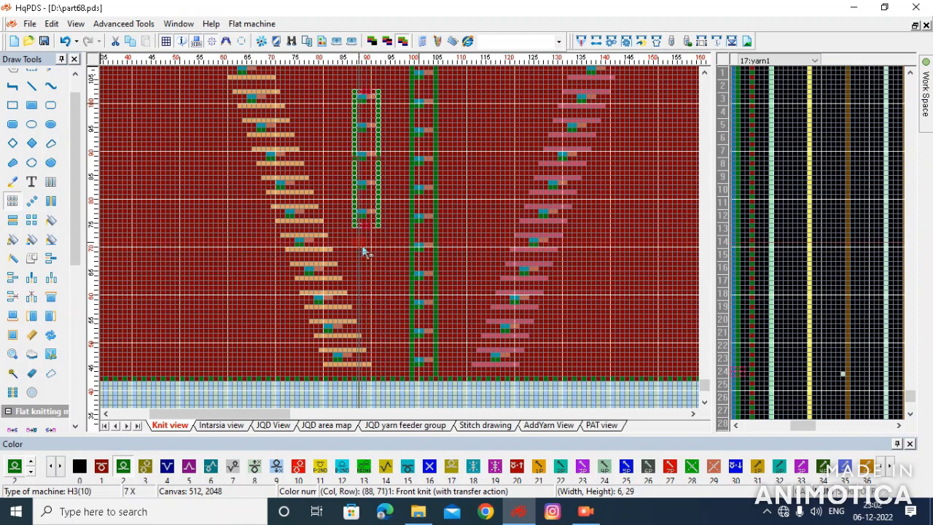
left_click_drag(385, 121, 386, 88)
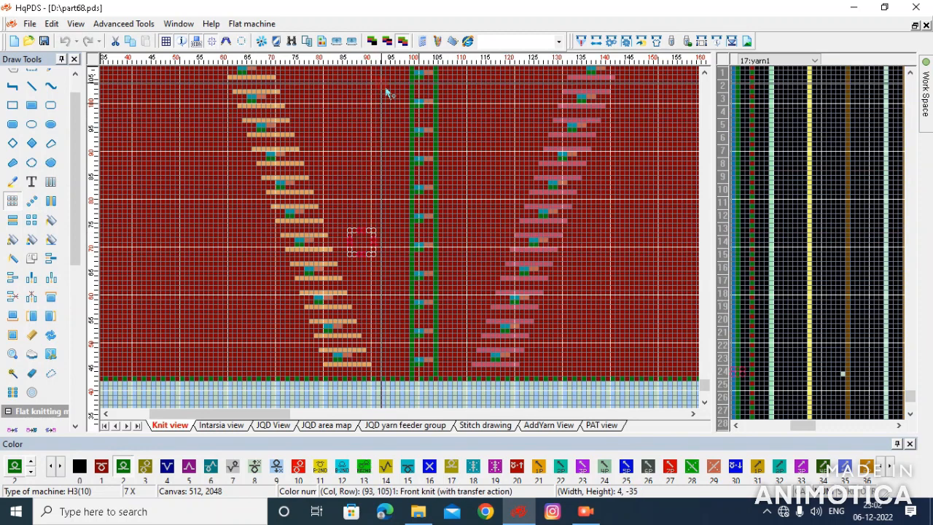
Move the lowest motif of the centre cable up one row to rows 47–48, level with the lowest motifs of the diagonal cables.
scroll(428, 363, "up", 1)
scroll(428, 363, "up", 1)
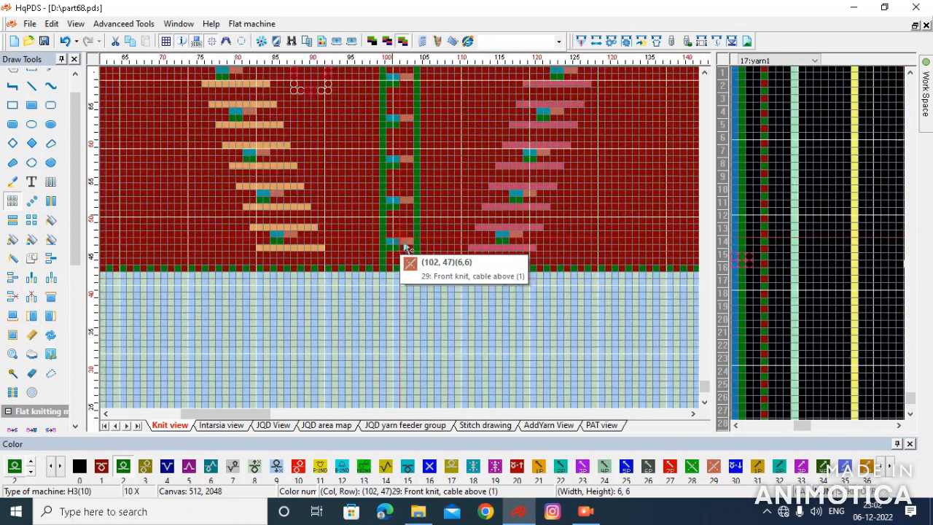
scroll(312, 243, "up", 1)
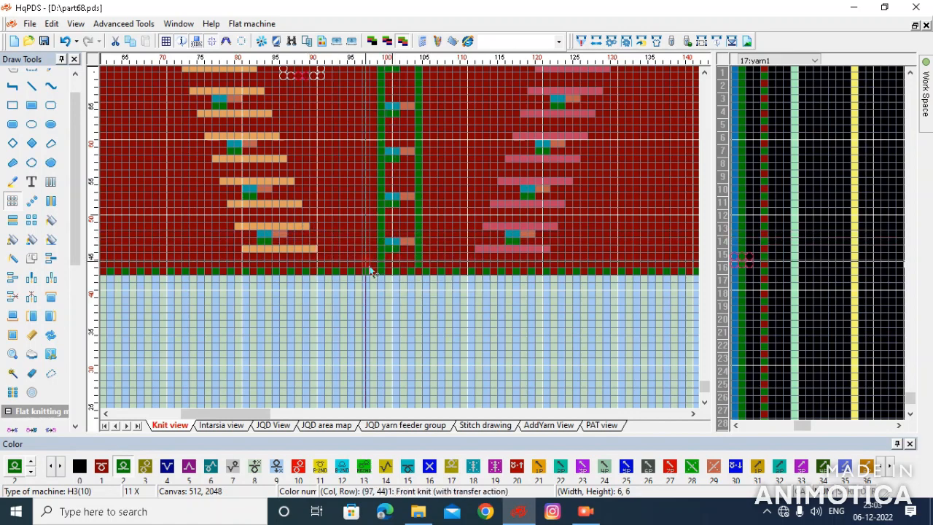
left_click_drag(366, 257, 463, 227)
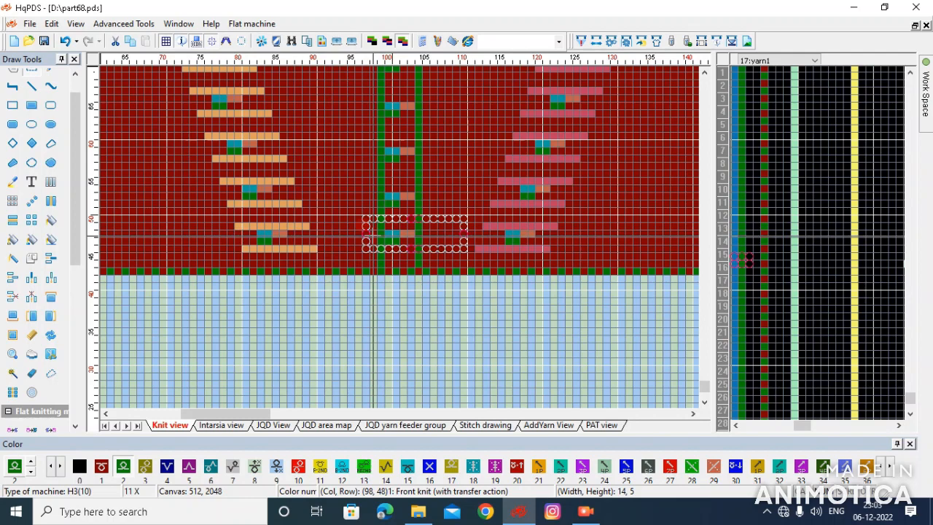
left_click(458, 179)
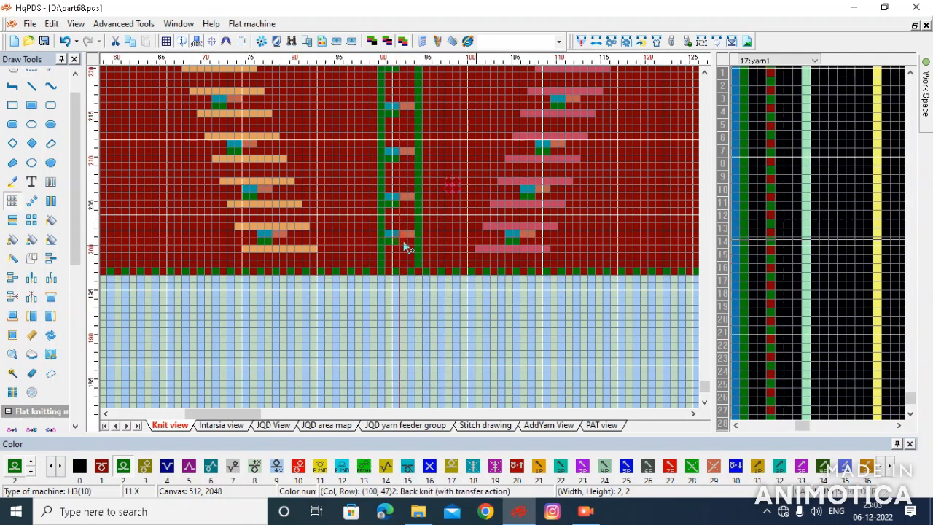
Clear the second-lowest cable motif between the centre cable's colour 2 borders.
scroll(405, 245, "up", 2)
left_click_drag(380, 246, 464, 232)
left_click(396, 214)
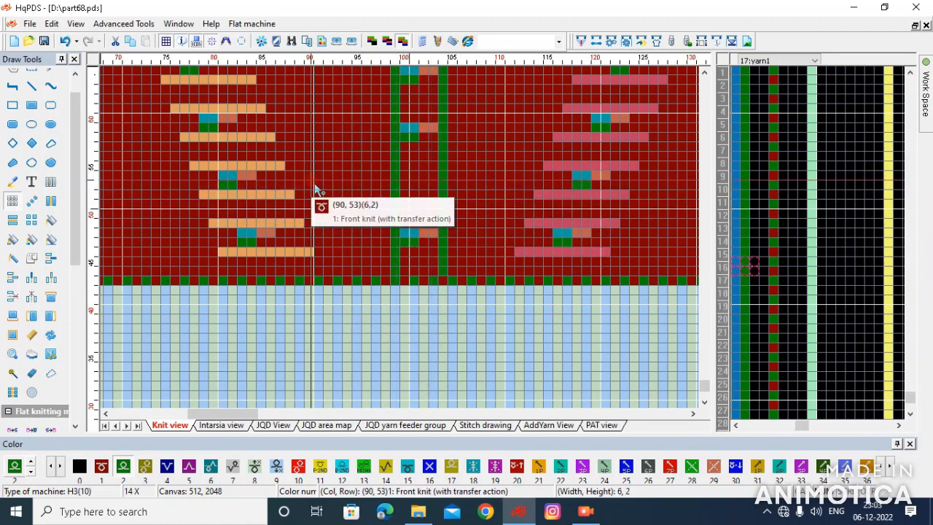
left_click_drag(347, 185, 460, 253)
left_click(460, 253)
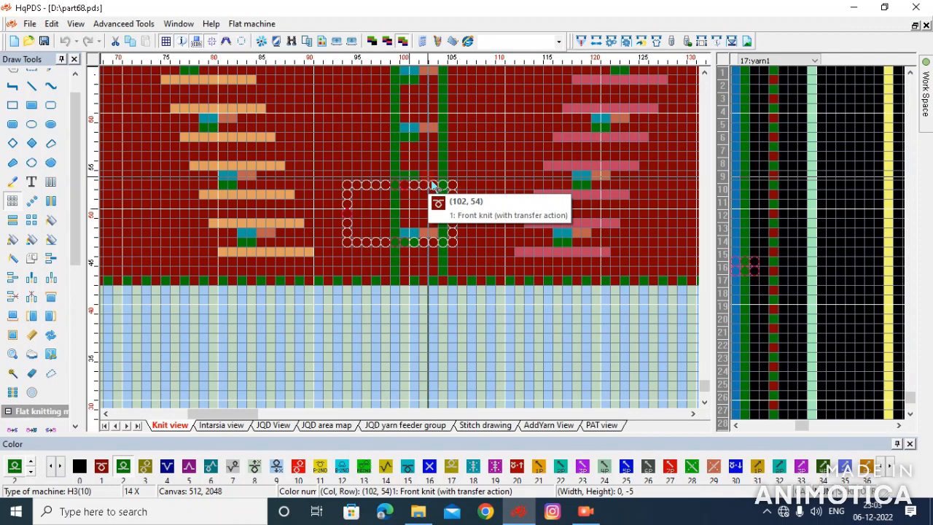
left_click(362, 269)
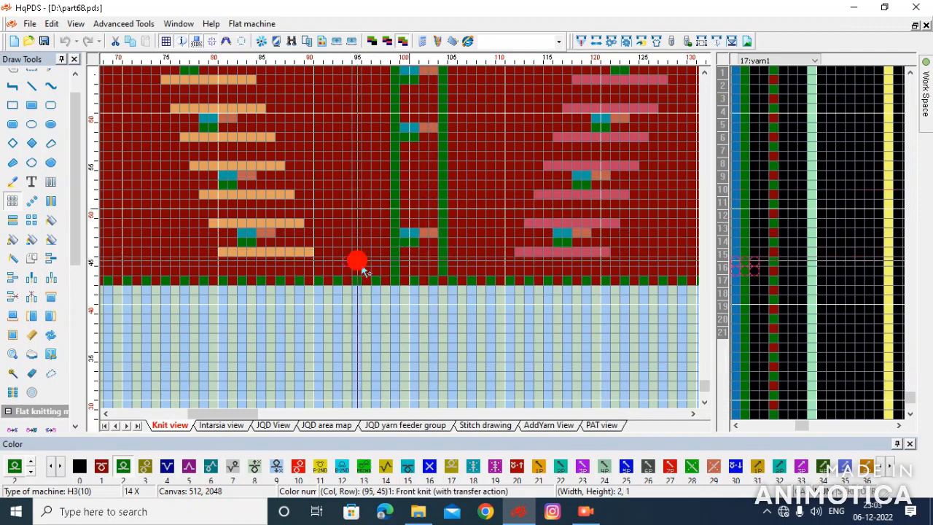
Repeat the 13-by-6 block around the centre cable's lowest motif straight up the cable to its upper end.
left_click_drag(459, 204, 481, 206)
left_click(427, 212)
left_click(421, 10)
scroll(444, 242, "down", 1)
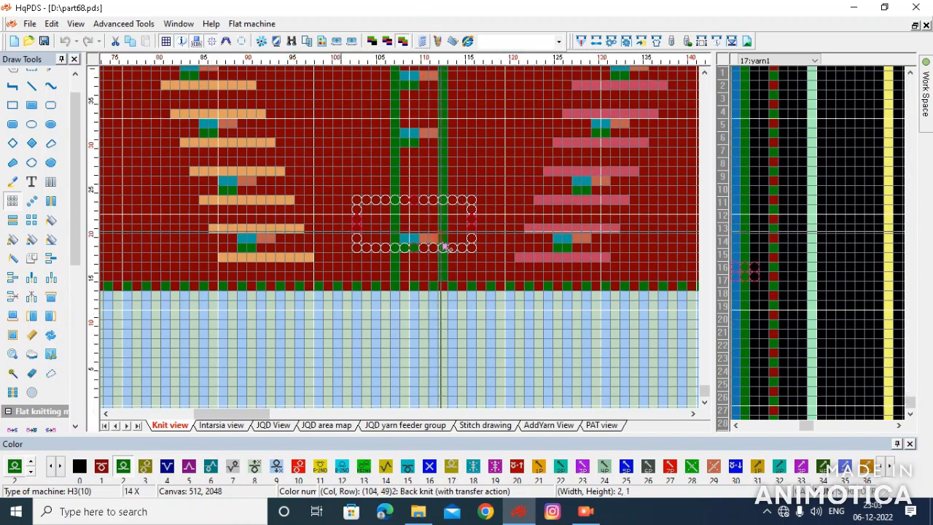
scroll(443, 247, "down", 5)
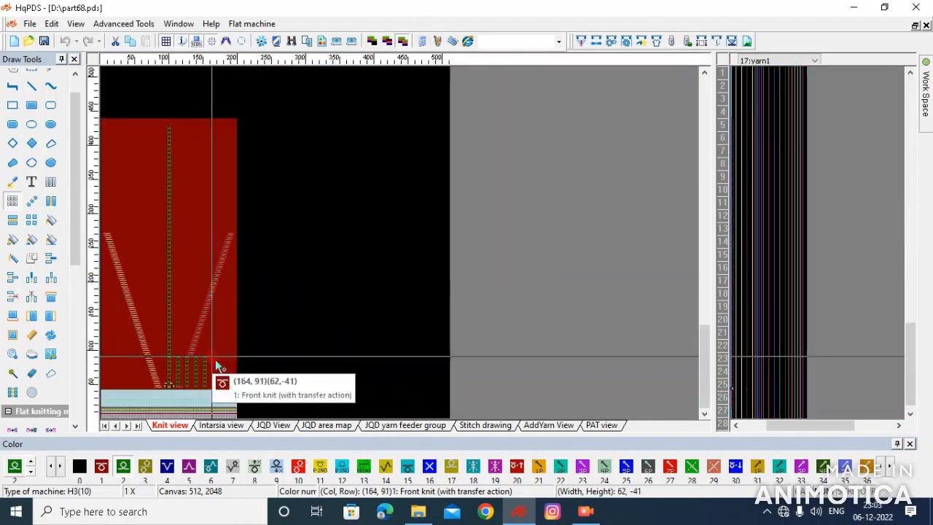
scroll(174, 156, "up", 4)
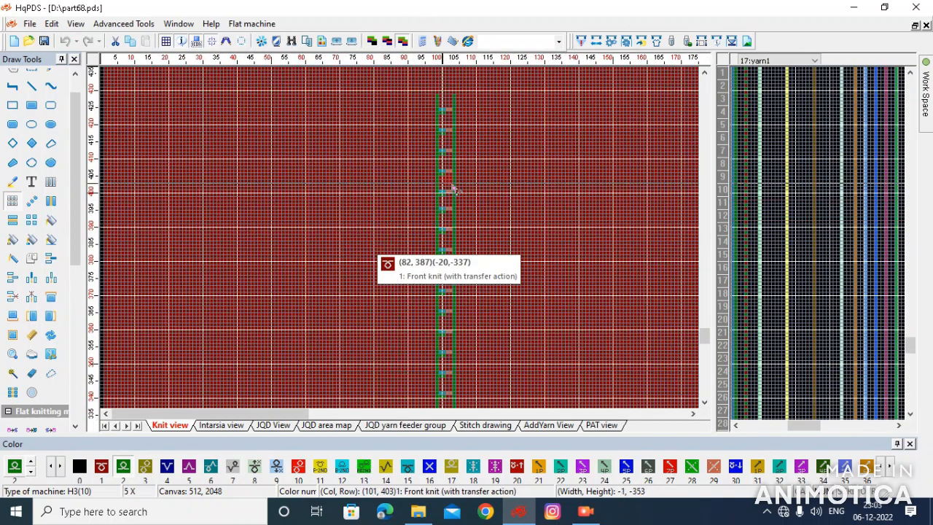
left_click(451, 106)
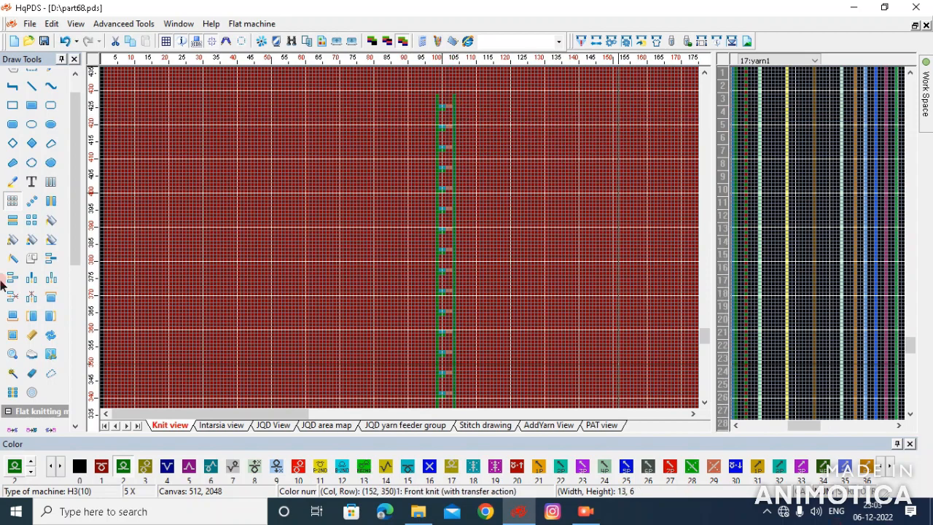
Copy a 6-by-144 section from the base of the centre cable to columns 87–92, 30 rows higher, beside the left diagonal cable.
scroll(254, 252, "down", 4)
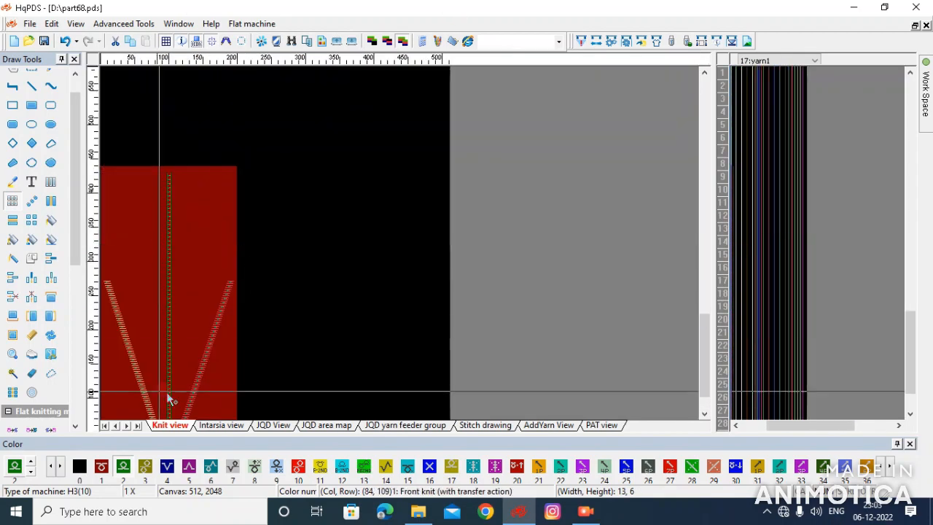
scroll(254, 250, "up", 8)
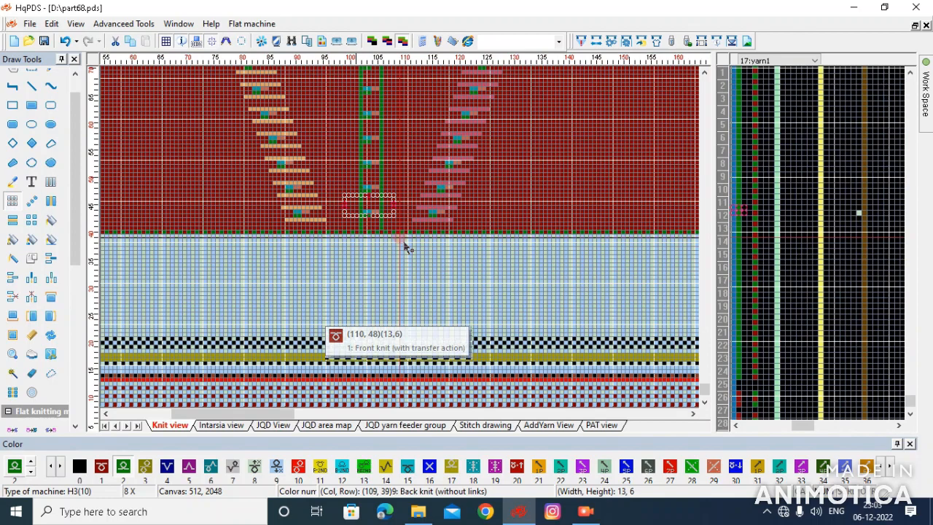
scroll(406, 248, "up", 2)
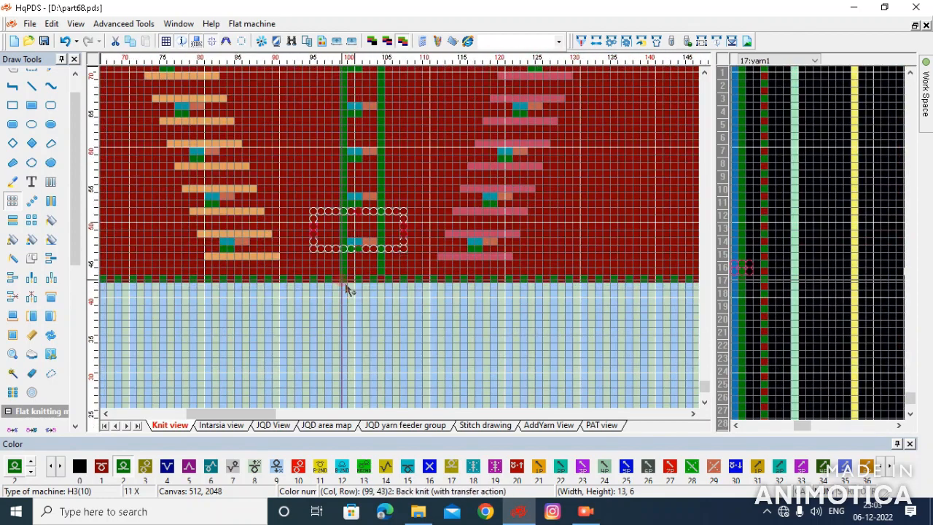
left_click_drag(341, 272, 402, 78)
scroll(374, 85, "down", 2)
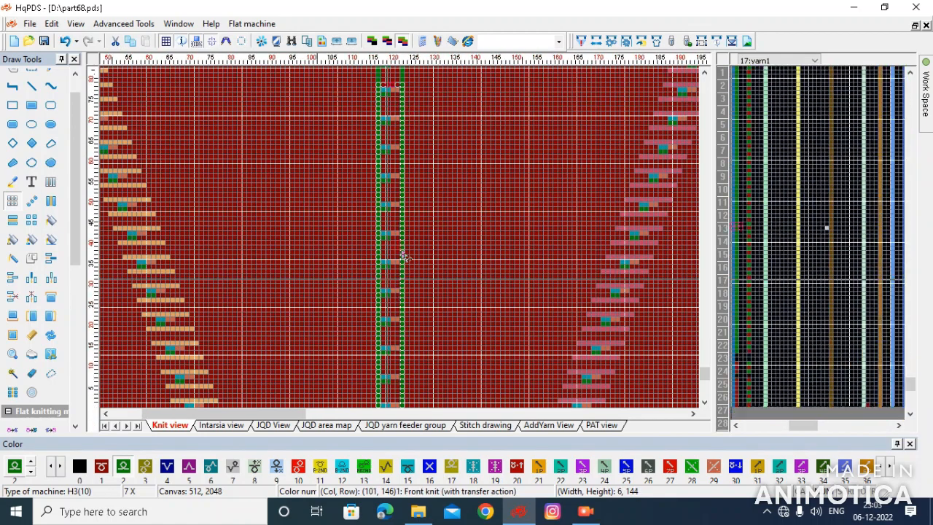
scroll(380, 246, "down", 2)
scroll(379, 246, "down", 2)
scroll(404, 247, "up", 3)
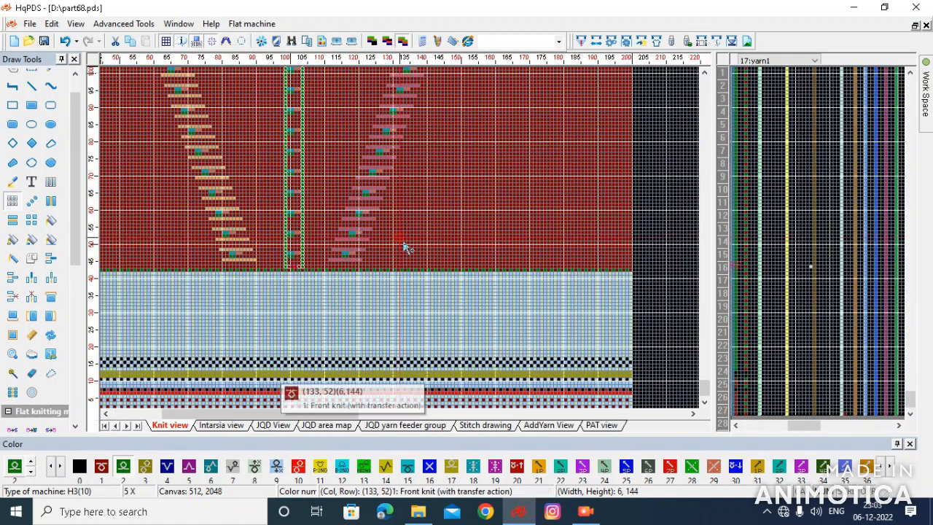
scroll(403, 256, "up", 3)
left_click(399, 249)
scroll(346, 123, "up", 2)
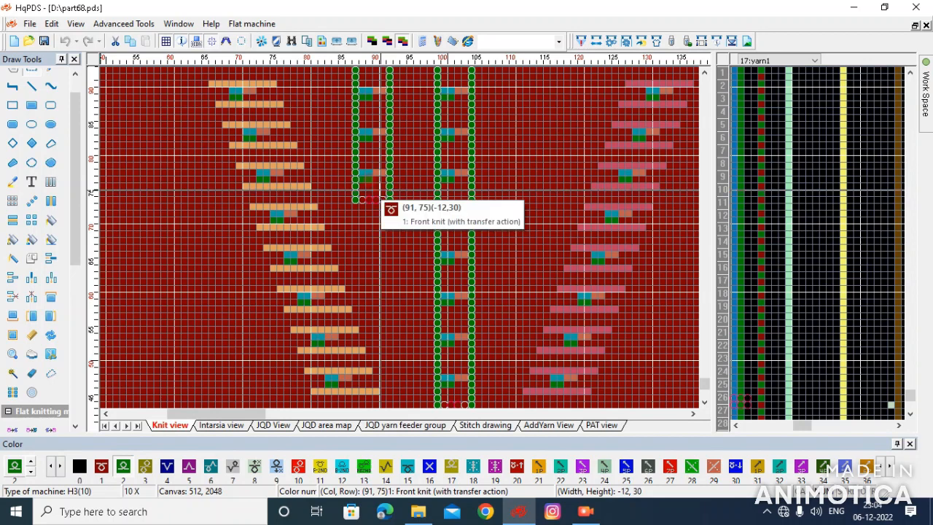
Try repeating the 6-by-144 cable section along the left diagonal in steps of 12 columns left and 30 rows up.
scroll(370, 197, "down", 2)
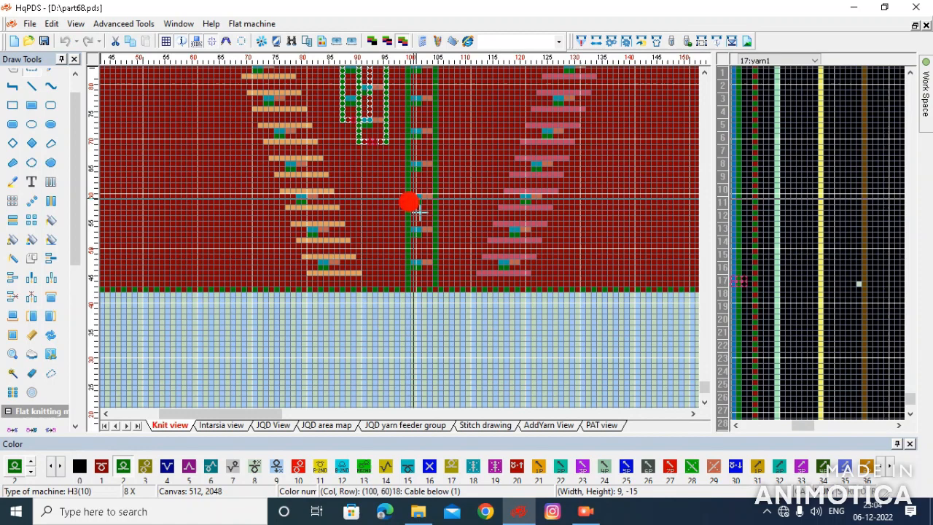
left_click(417, 268)
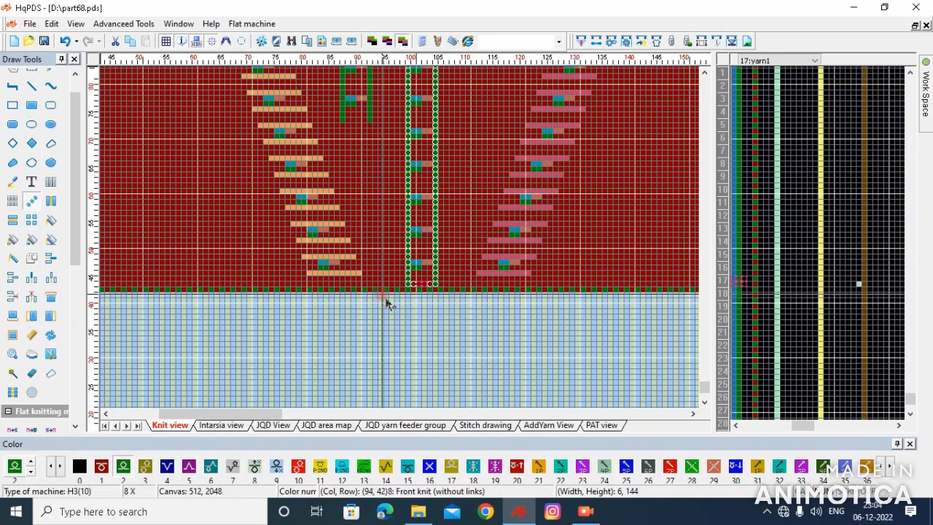
left_click(424, 274)
scroll(364, 143, "up", 3)
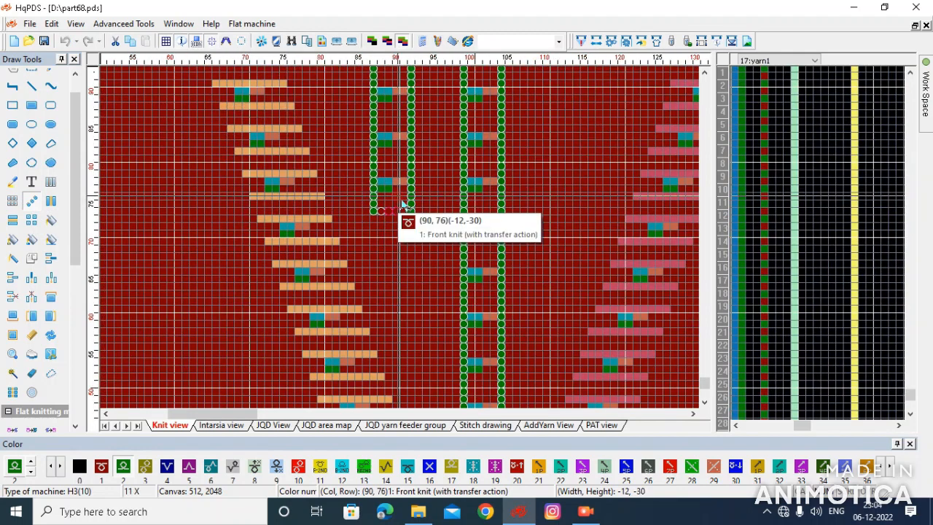
left_click(400, 199)
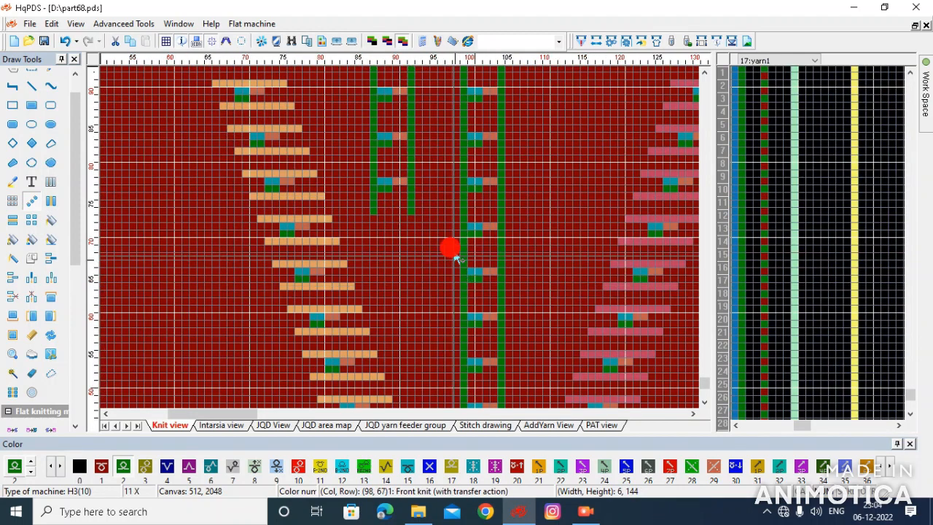
scroll(461, 277, "down", 4)
scroll(214, 346, "down", 3)
left_click(188, 328)
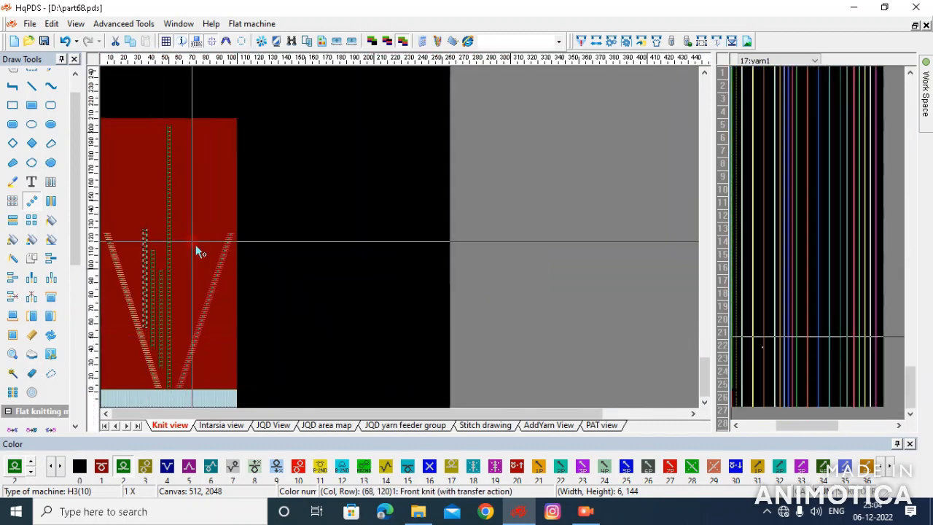
scroll(219, 248, "up", 3)
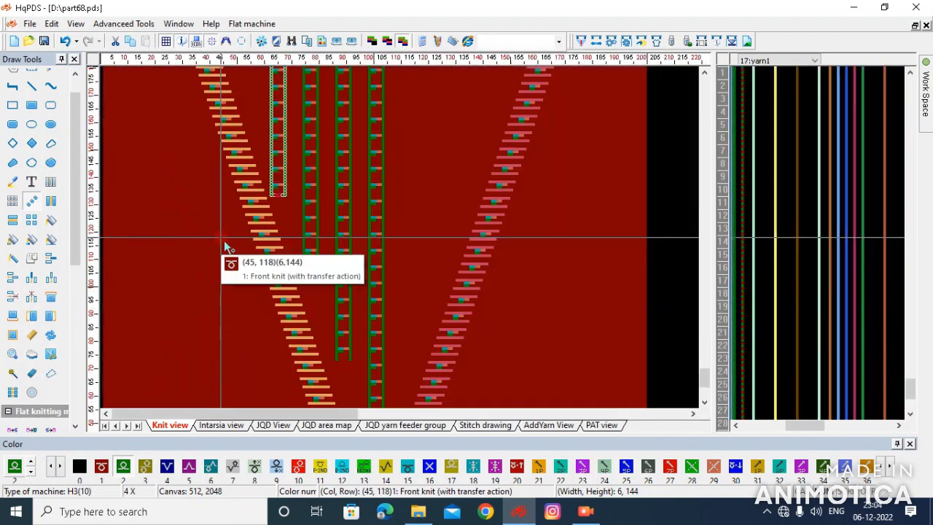
left_click(204, 332)
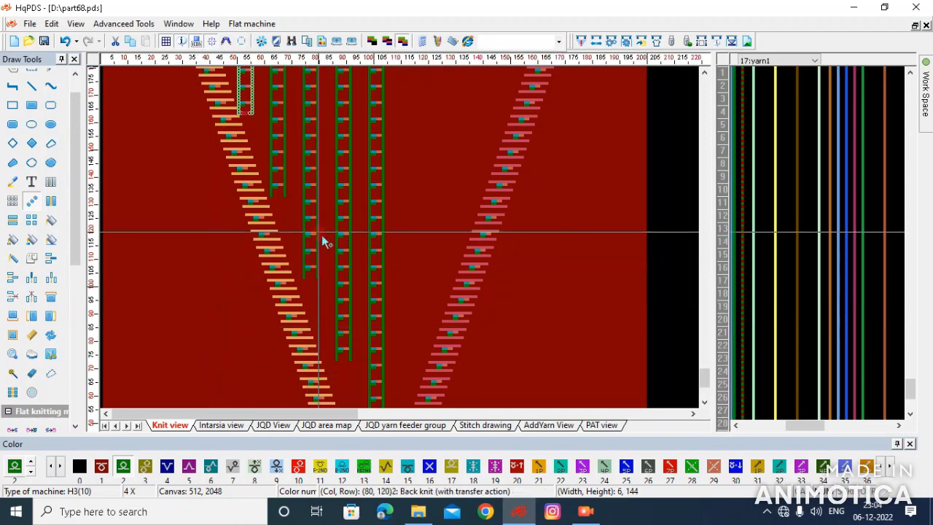
Undo the last three repeats of the cable section, keeping only the copy at columns 87–92.
key("ctrl+z")
key("ctrl+z")
key("ctrl+z")
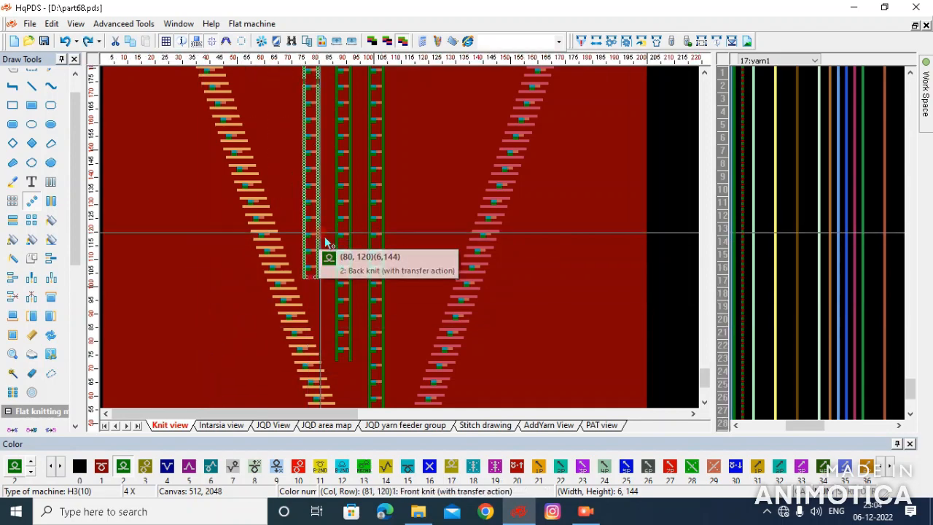
scroll(353, 363, "up", 1)
scroll(407, 248, "up", 2)
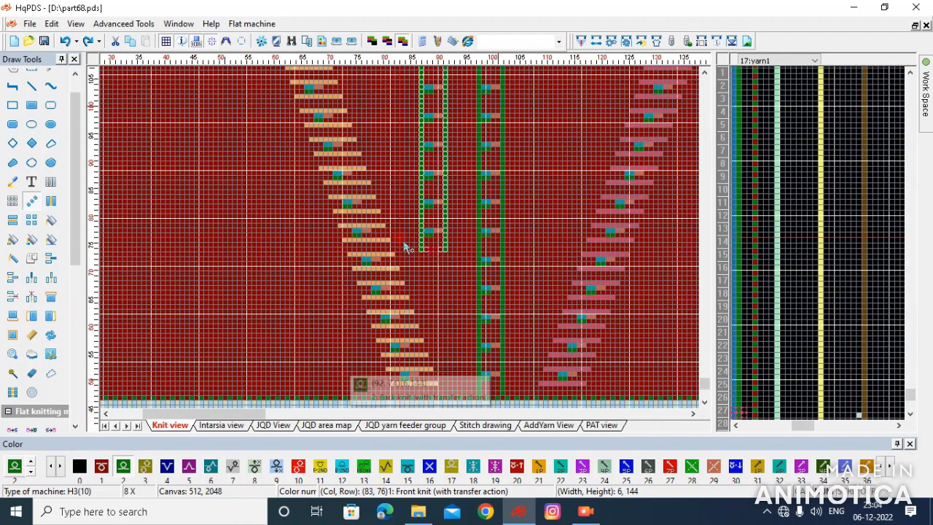
Try to copy the 6-by-144 cable section from columns 87–92 about 12 columns left and 30 rows up.
scroll(408, 252, "down", 2)
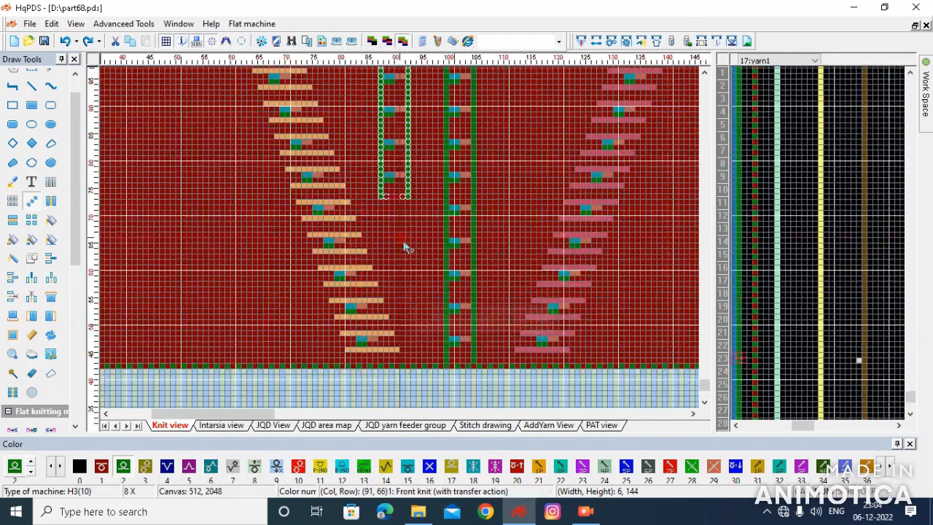
scroll(402, 237, "up", 2)
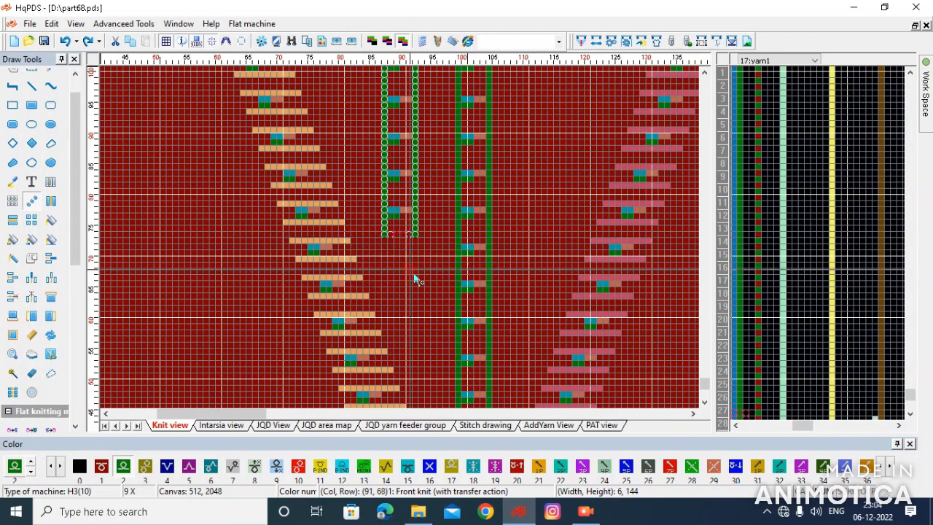
scroll(406, 246, "down", 3)
scroll(403, 227, "up", 1)
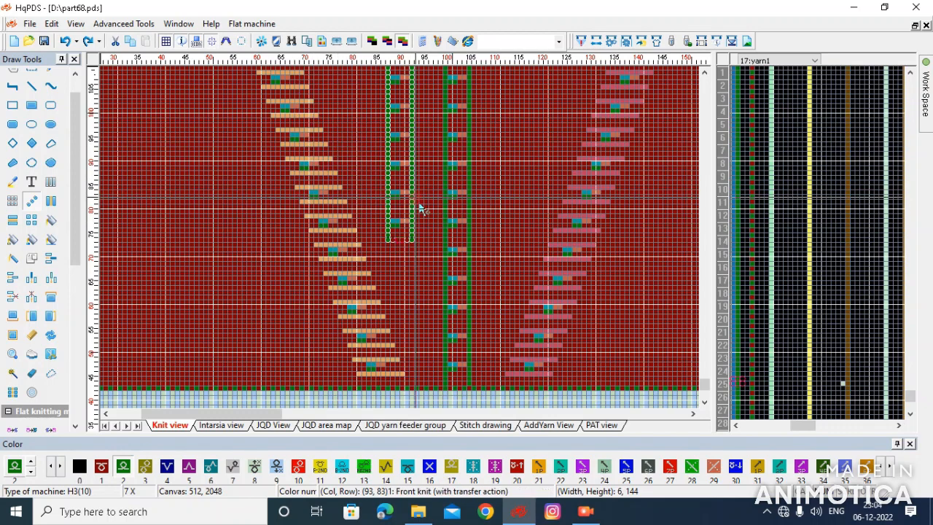
left_click_drag(408, 235, 370, 247)
scroll(369, 246, "down", 2)
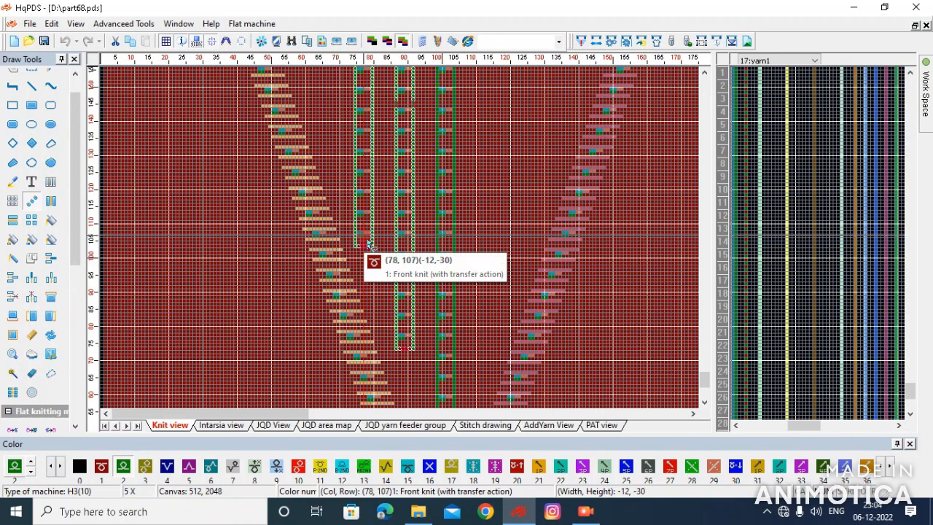
left_click_drag(368, 244, 369, 246)
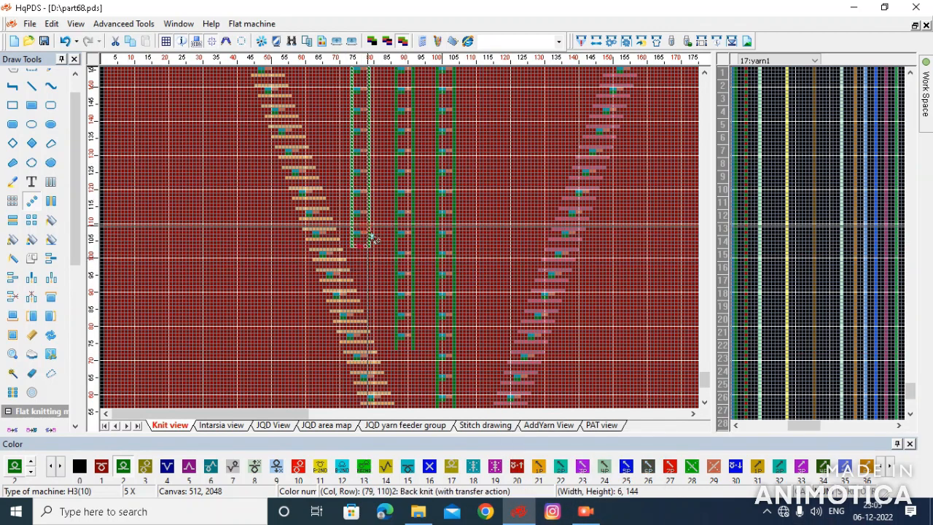
scroll(401, 251, "up", 2)
scroll(408, 248, "up", 1)
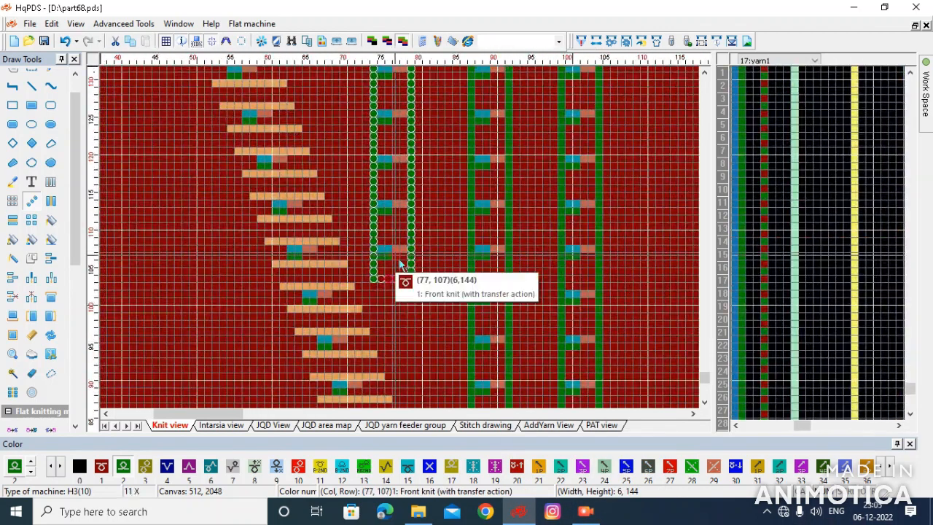
Copy the 6-by-144 cable section from columns 87–92 by 12 columns left and 36 rows up, beside the left diagonal cable.
scroll(398, 338, "down", 2)
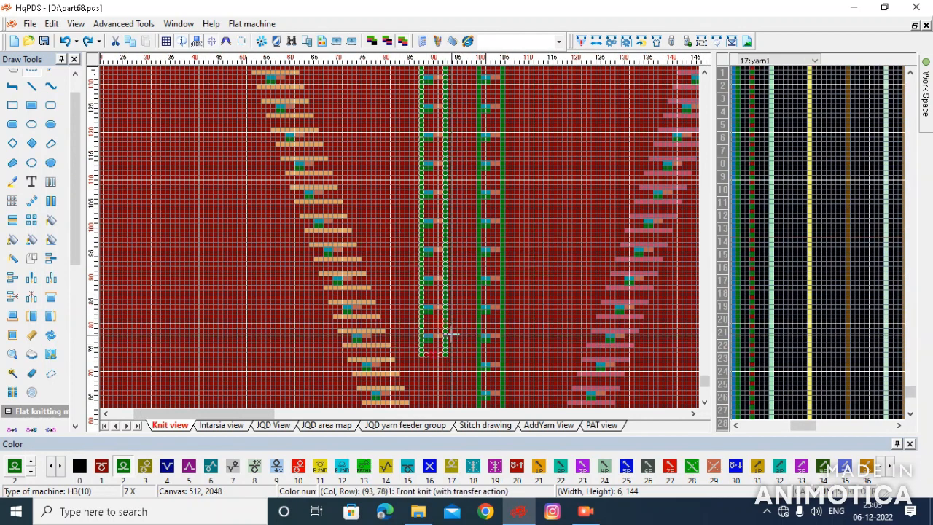
left_click_drag(449, 334, 367, 181)
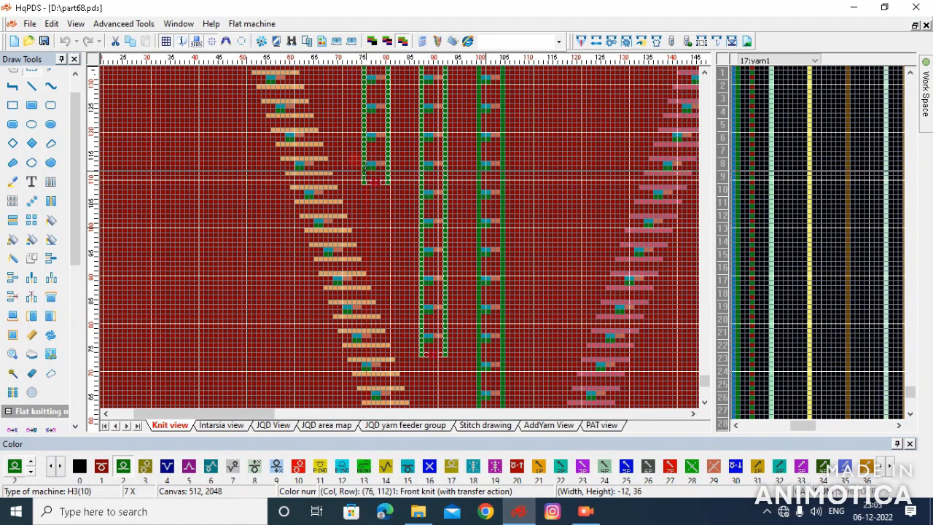
scroll(374, 254, "down", 2)
scroll(363, 236, "up", 1)
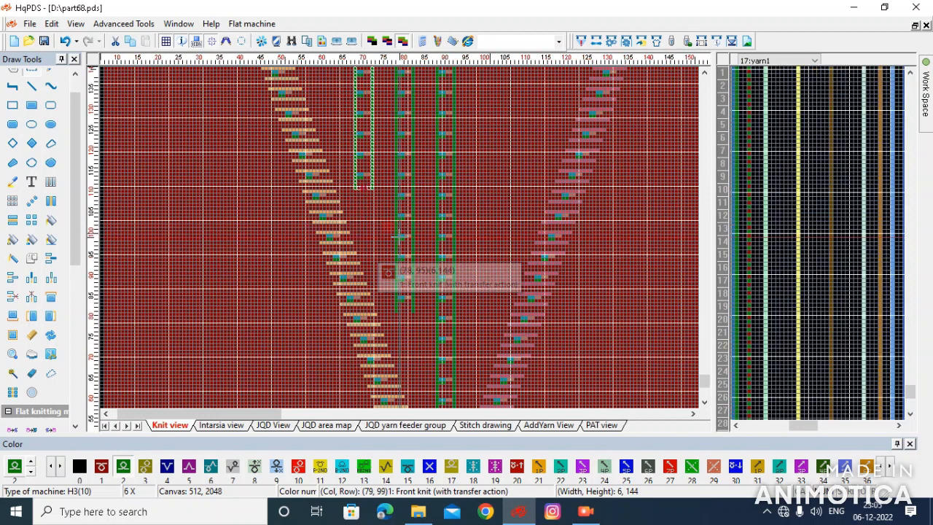
Place the selected cable section 12 columns right and 36 rows down, aligned exactly over the cable at columns 87–92.
left_click_drag(402, 161, 462, 311)
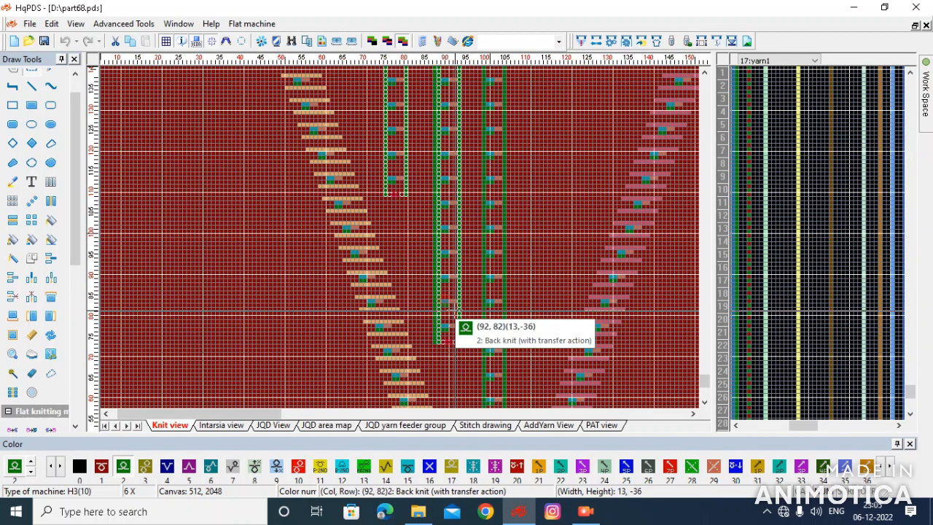
left_click_drag(455, 310, 450, 310)
left_click(451, 310)
right_click(453, 325)
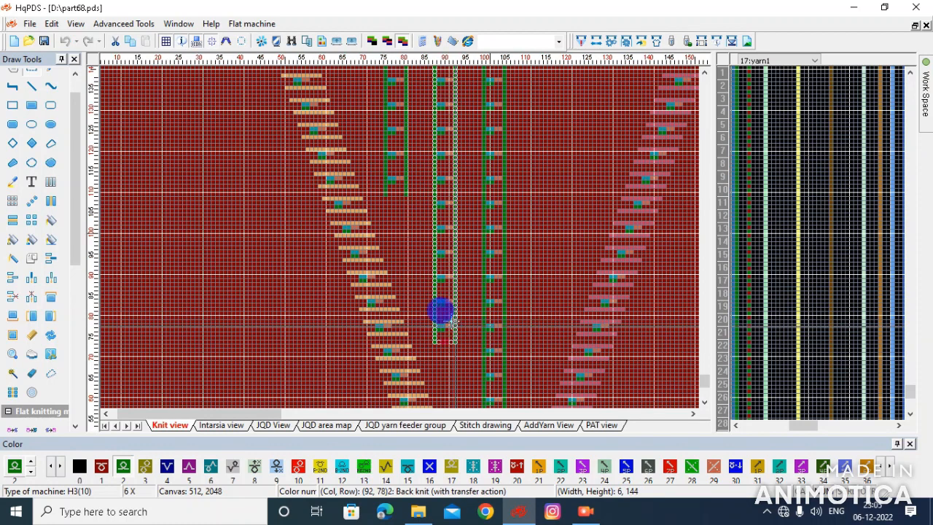
left_click_drag(408, 170, 406, 178)
left_click(407, 177)
Check the column and row spacing between the centre cable and its two left copies with trial selections.
left_click_drag(455, 210, 439, 169)
scroll(439, 169, "down", 2)
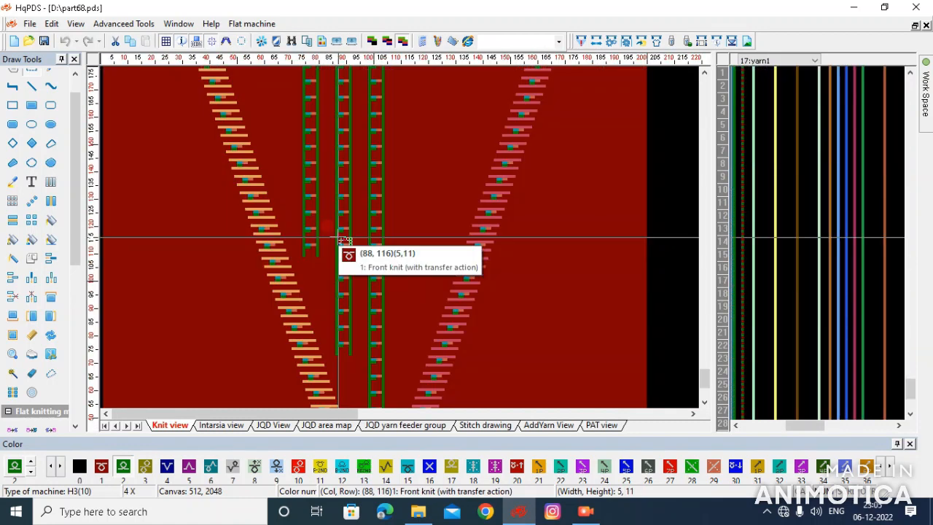
left_click_drag(338, 237, 388, 211)
scroll(327, 244, "up", 1)
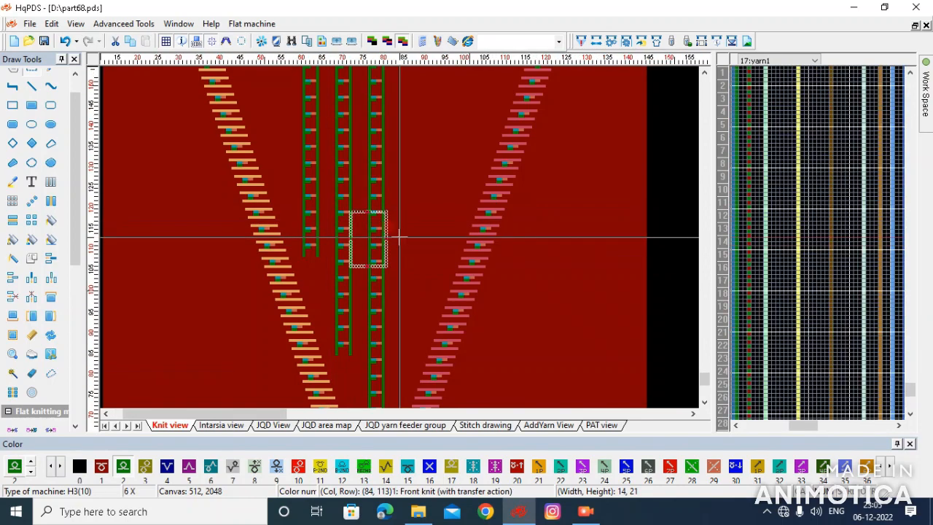
scroll(327, 237, "down", 3)
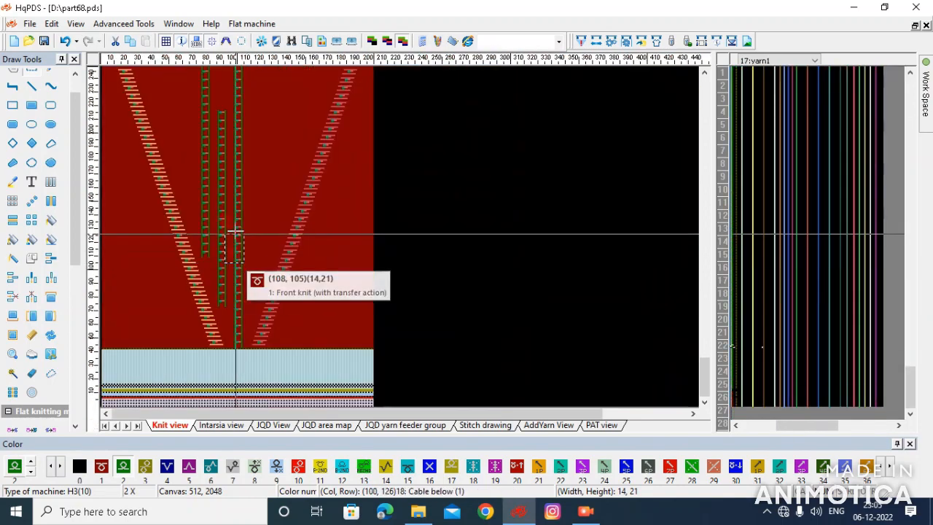
scroll(372, 237, "up", 2)
scroll(393, 244, "up", 2)
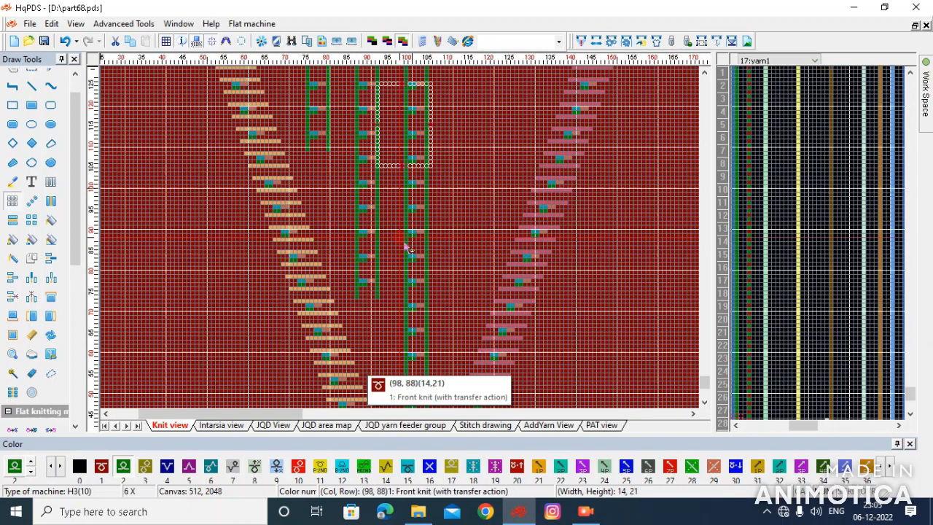
scroll(406, 250, "down", 1)
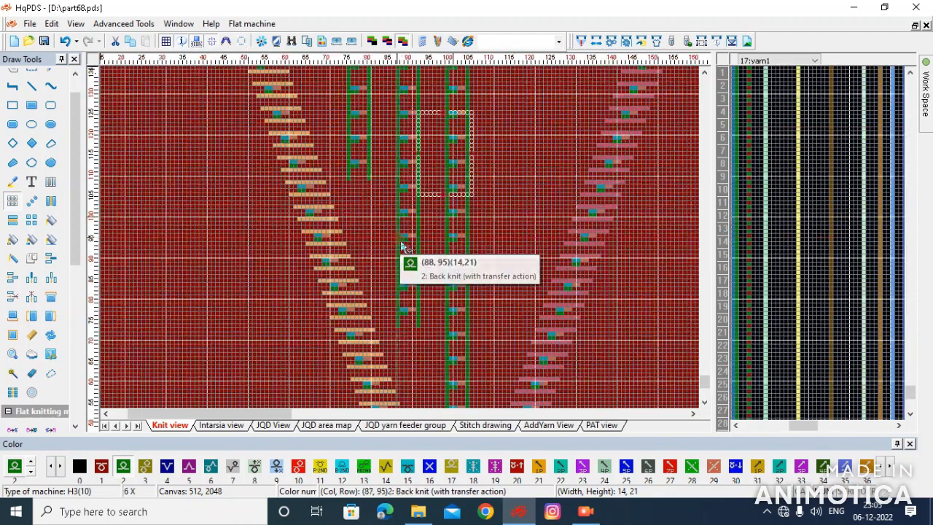
left_click_drag(351, 104, 390, 172)
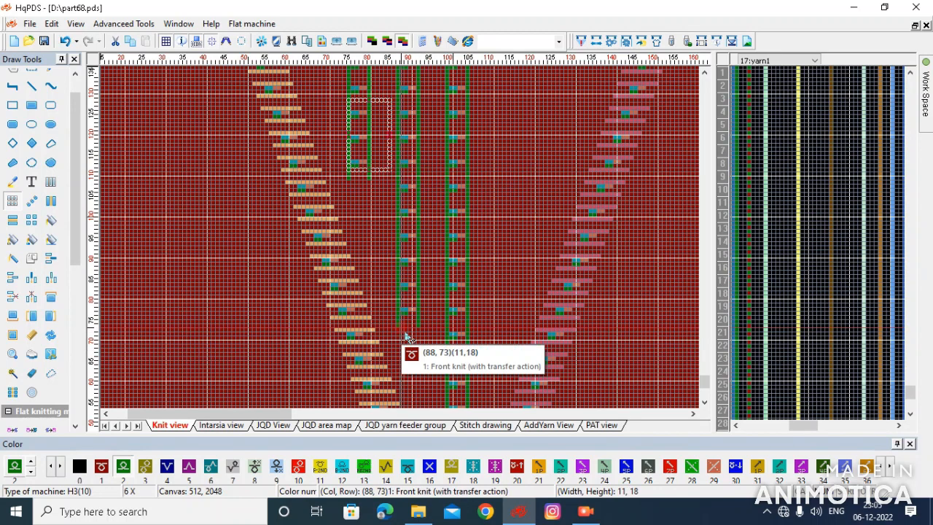
Repeat the 24-by-54 block starting at the base of the cable at columns 87–92 rightward to add a cable at columns 111–116.
left_click_drag(399, 326, 495, 116)
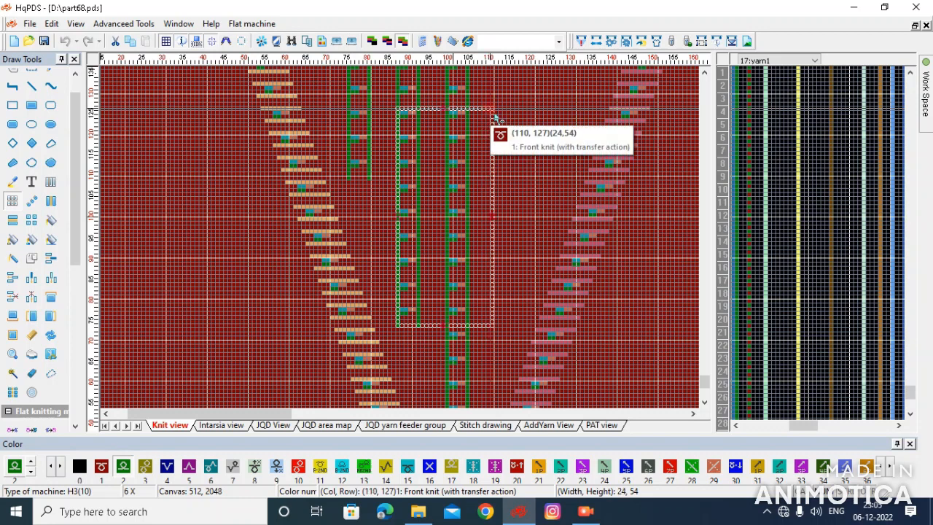
left_click_drag(508, 211, 529, 211)
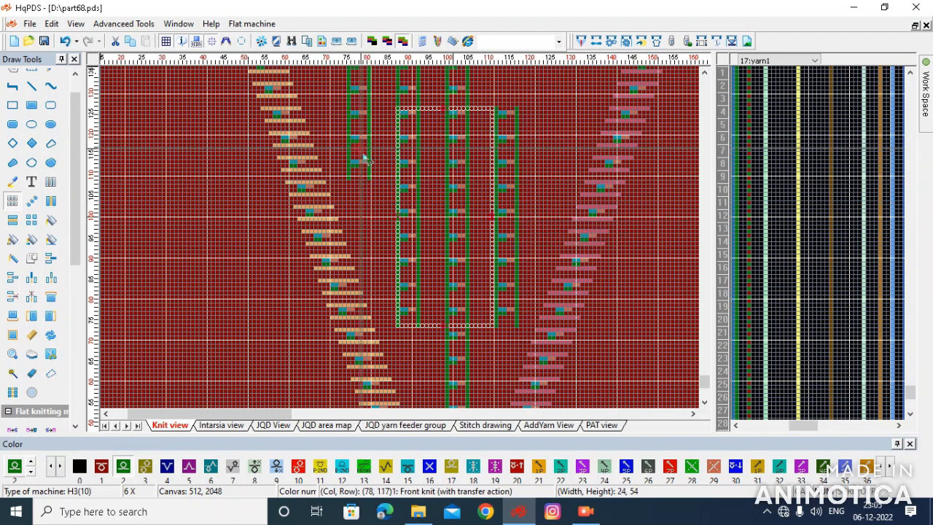
Repeat the block from the base of the outer left cable rightward to add a matching outer cable beside the right diagonal.
left_click(348, 178)
left_click_drag(350, 188, 546, 98)
left_click(573, 122)
left_click_drag(354, 226, 375, 237)
Repeat a 57-by-6 block spanning all five vertical cables upward to near the top of the panel.
left_click_drag(343, 192, 580, 181)
left_click_drag(514, 179, 512, 116)
scroll(404, 244, "down", 3)
left_click_drag(405, 244, 327, 174)
scroll(334, 168, "down", 2)
scroll(172, 146, "up", 3)
scroll(252, 255, "down", 2)
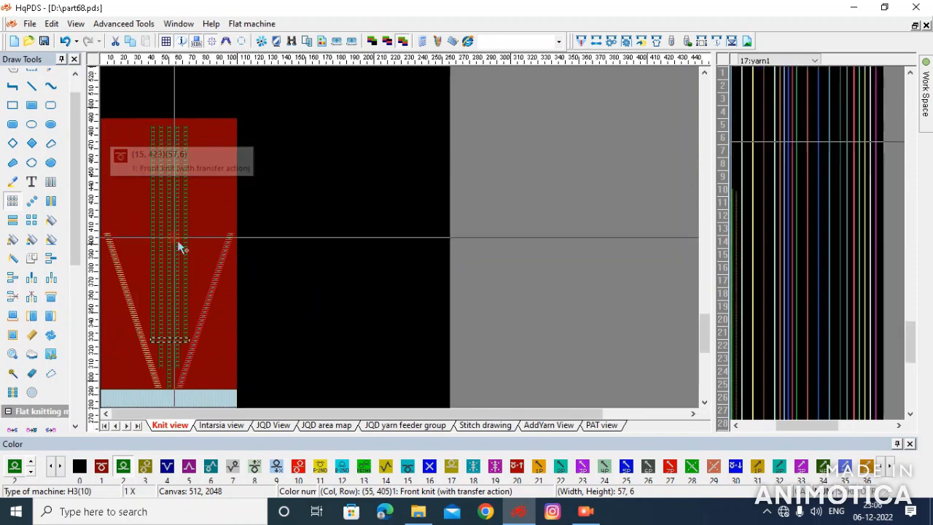
Repeat a plain 34-by-37 block across the upper ends of the five cables to clear them, and save the file.
scroll(179, 246, "up", 1)
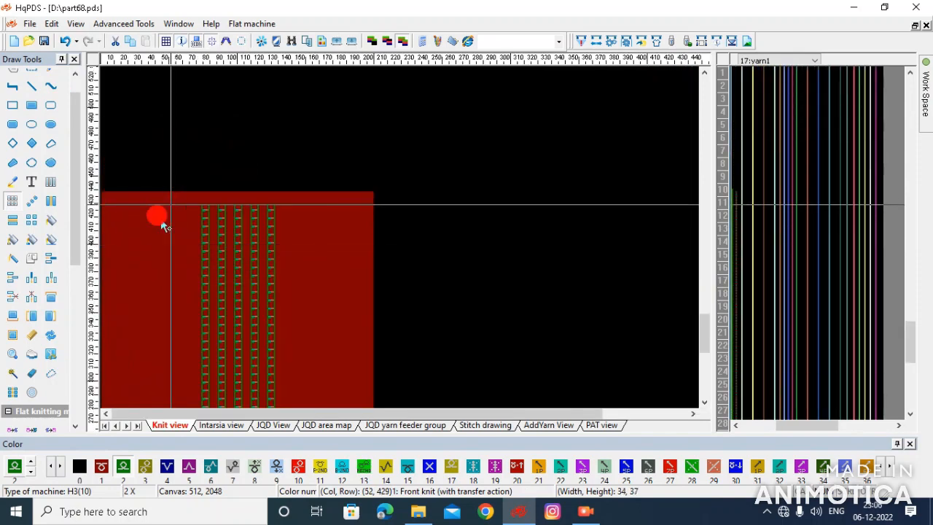
left_click_drag(153, 217, 307, 226)
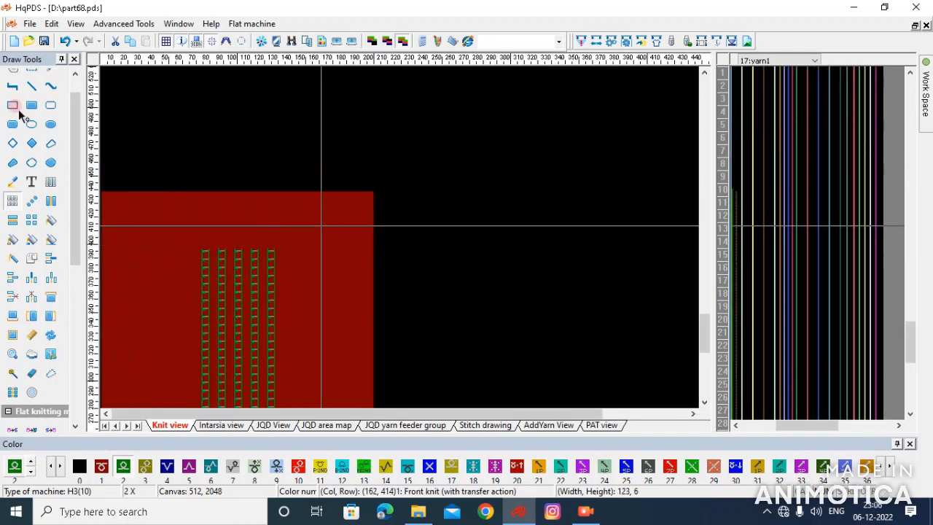
left_click(48, 45)
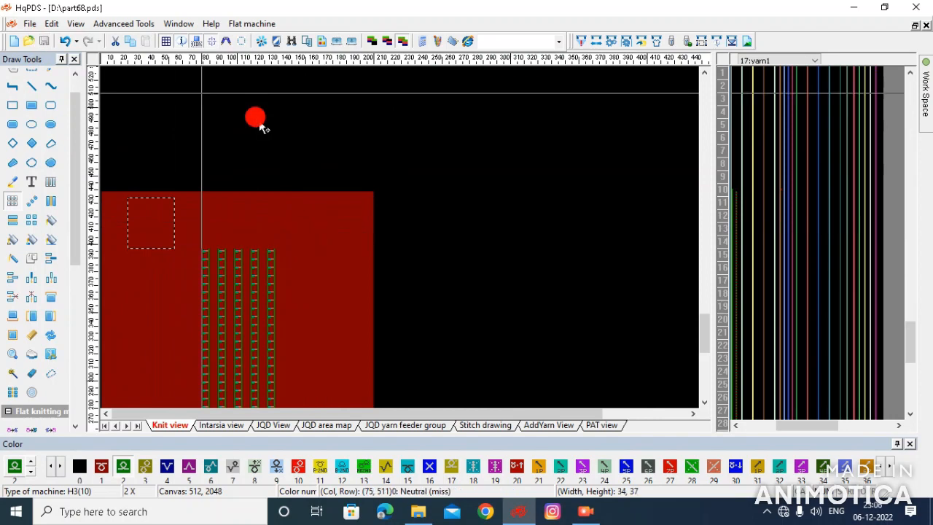
Compile the pattern for the knitting machine and dismiss the knitting-time summary.
left_click(585, 42)
key("Return")
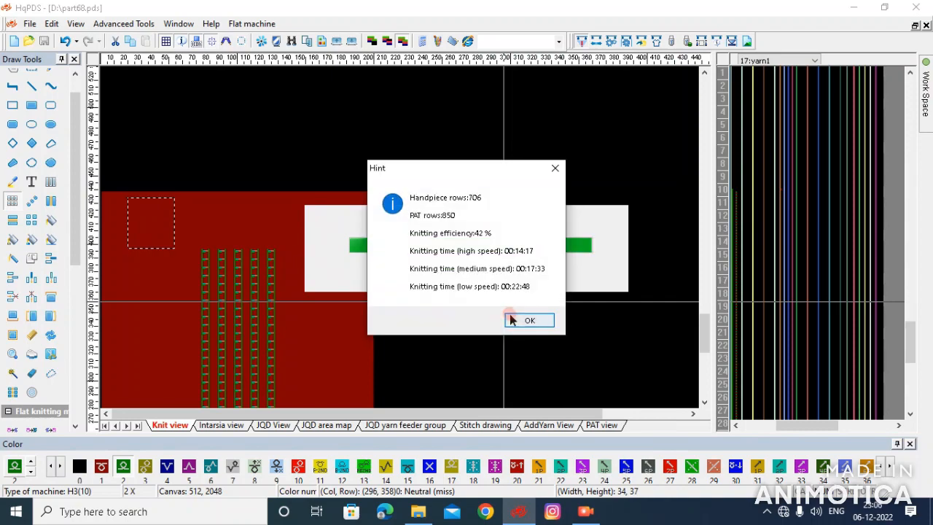
left_click(522, 318)
scroll(214, 369, "down", 1)
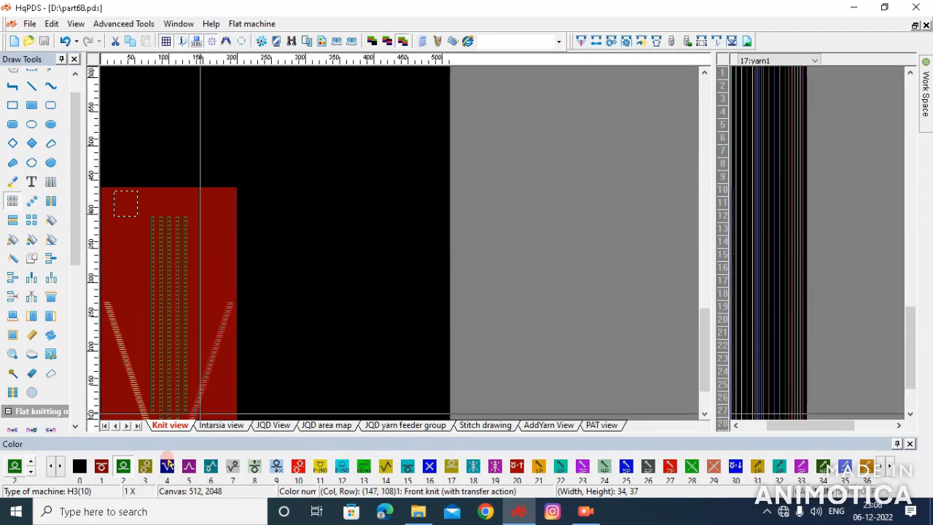
scroll(192, 399, "up", 2)
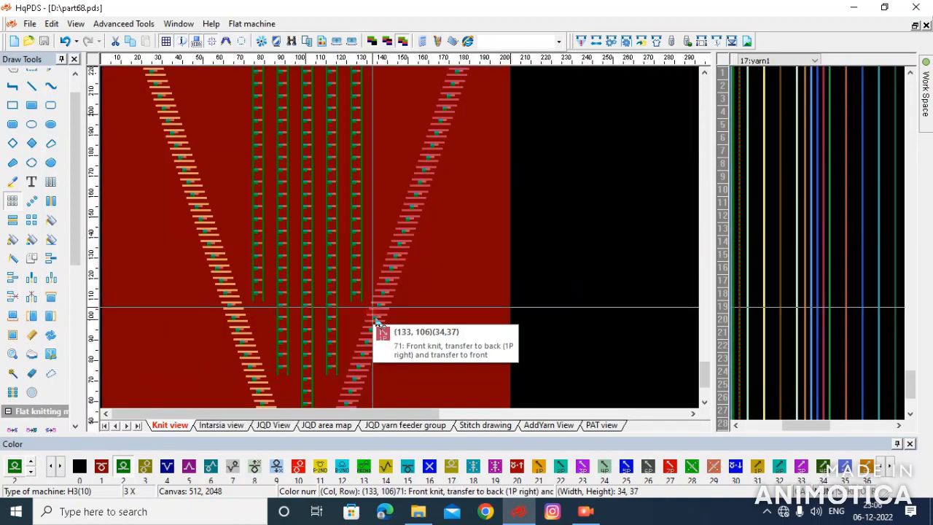
scroll(395, 243, "up", 1)
scroll(285, 246, "down", 1)
scroll(343, 304, "up", 2)
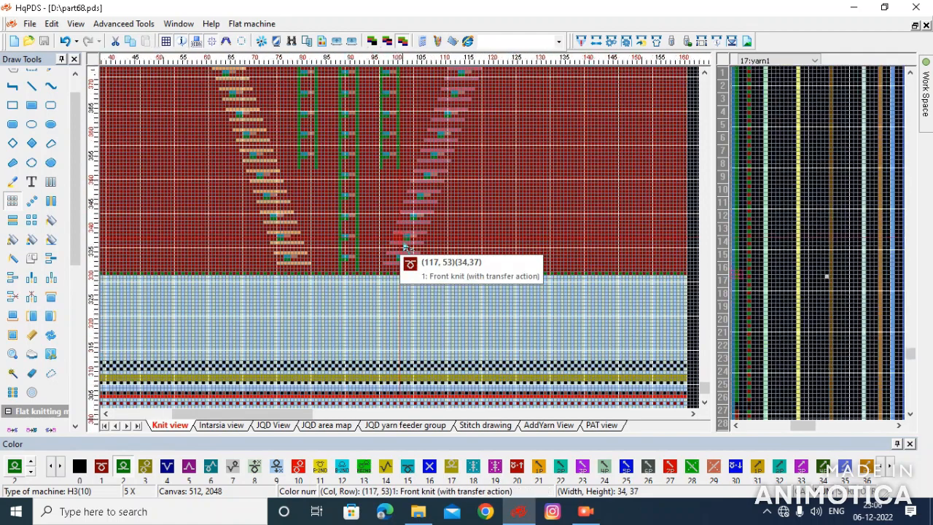
scroll(407, 247, "up", 2)
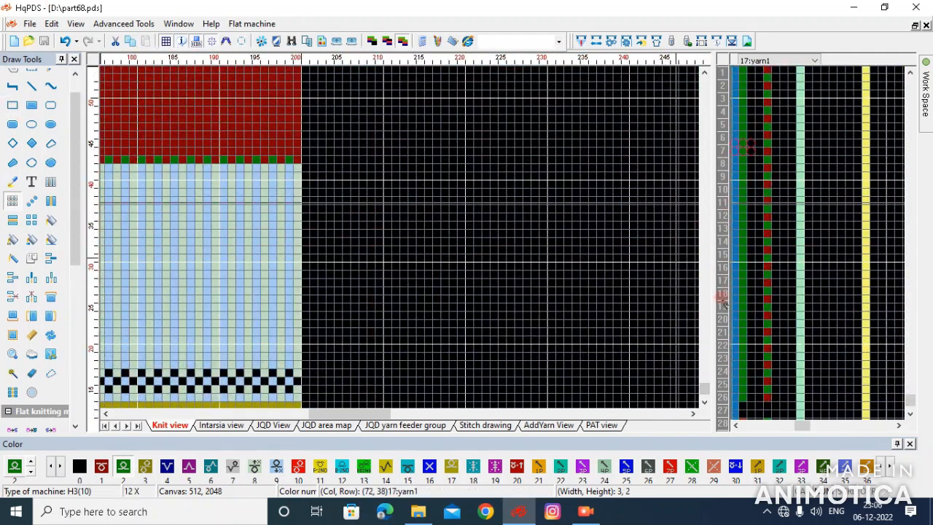
Generate the front 3D knitting simulation with the yarn feeder 2 colour set to cyan.
left_click(11, 104)
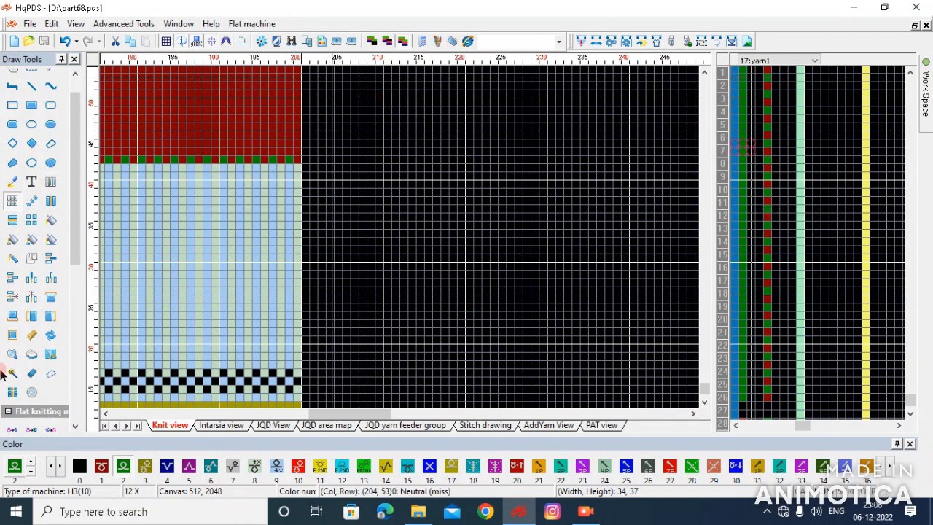
scroll(22, 328, "down", 8)
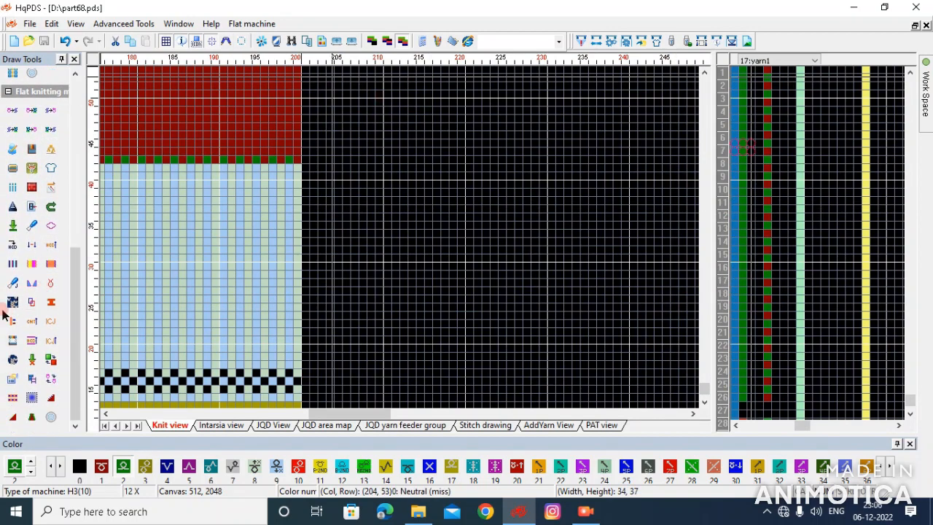
left_click(13, 303)
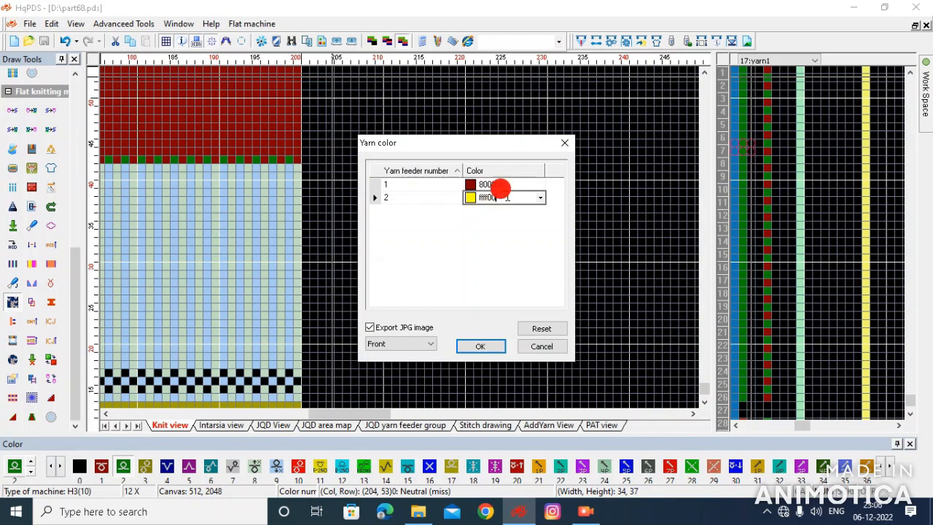
left_click(544, 198)
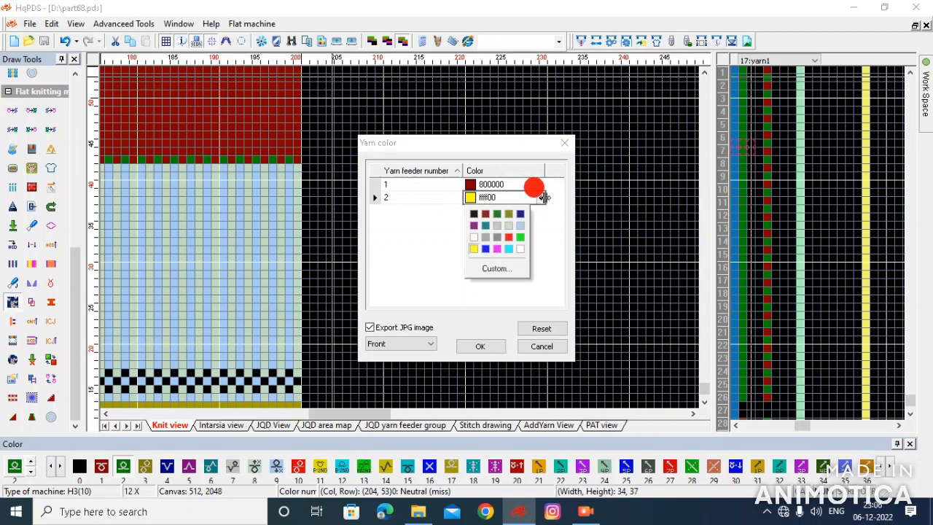
left_click(508, 248)
left_click(484, 350)
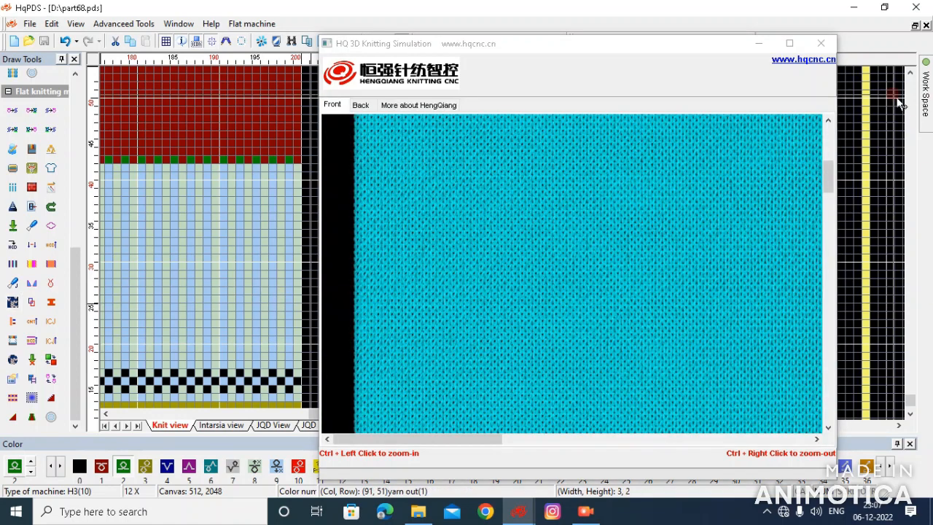
Maximize the knitting simulation and examine the diagonal and vertical cables down the front of the panel.
left_click(798, 47)
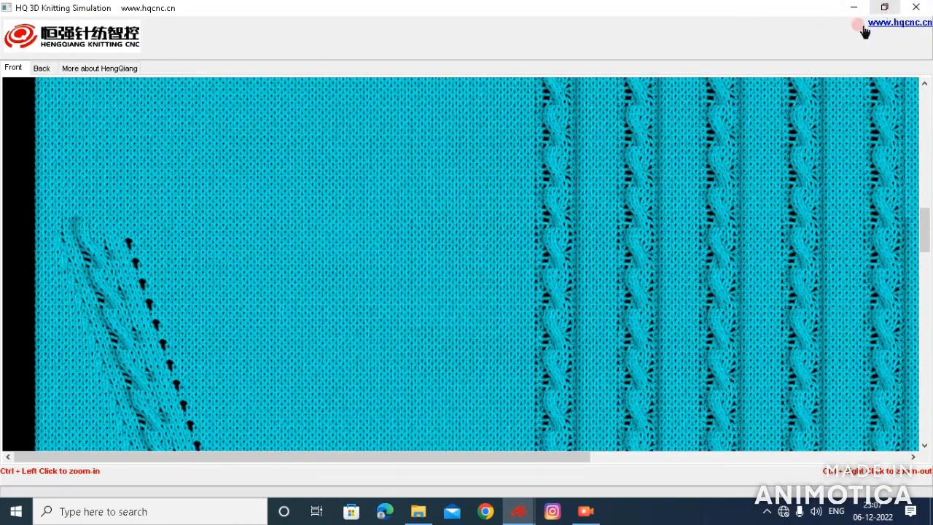
scroll(611, 188, "down", 10)
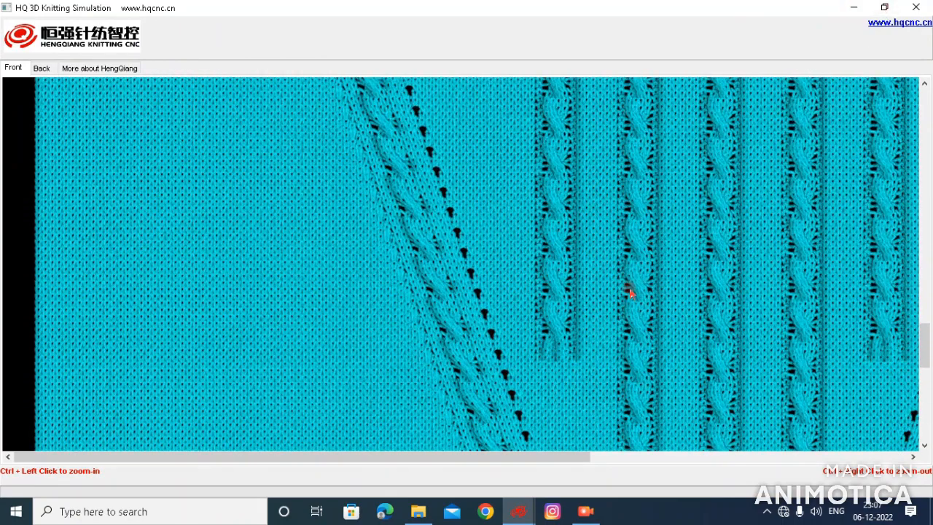
Examine the lower ends of the vertical and diagonal cables and the full panel width in the knitting simulation, and return to the pattern.
scroll(631, 293, "down", 5)
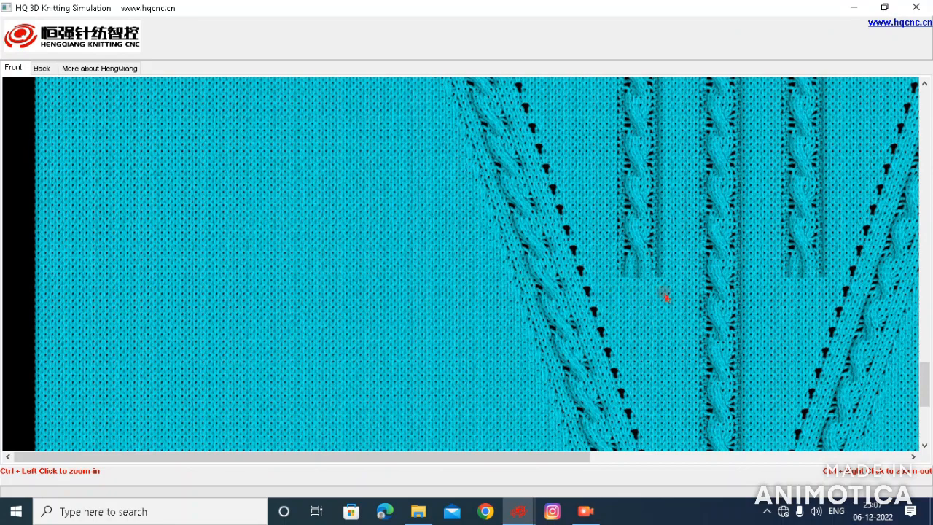
left_click_drag(665, 296, 558, 216)
left_click_drag(672, 296, 569, 180)
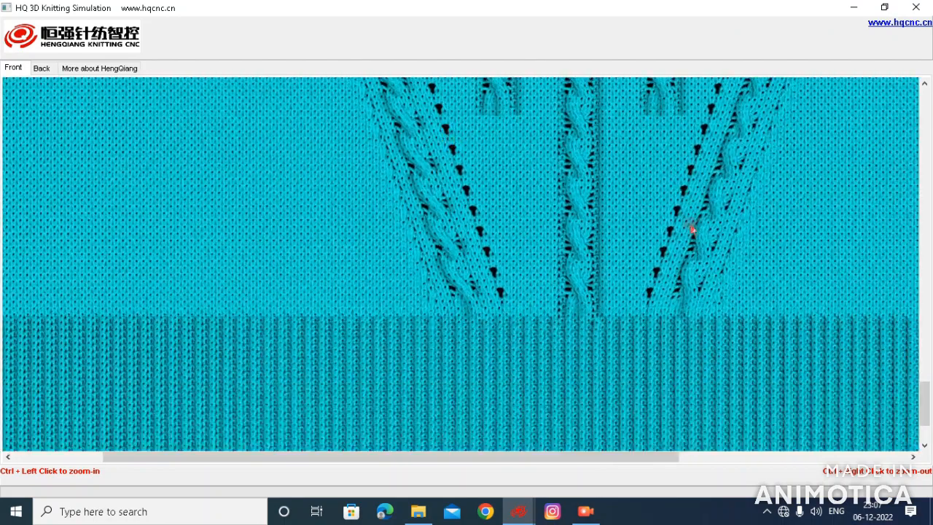
scroll(702, 224, "up", 10)
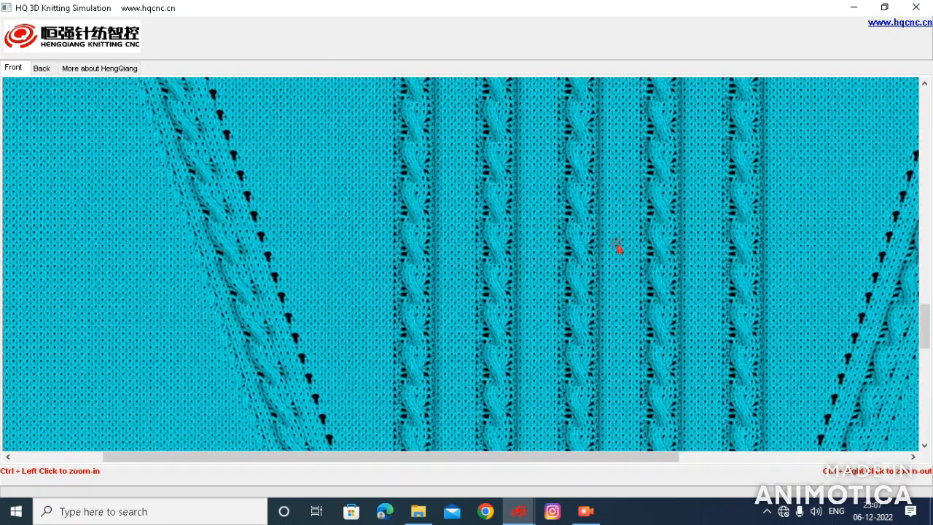
right_click(572, 238, "ctrl")
right_click(572, 238, "ctrl")
right_click(573, 238, "ctrl")
right_click(572, 238, "ctrl")
right_click(572, 238, "ctrl")
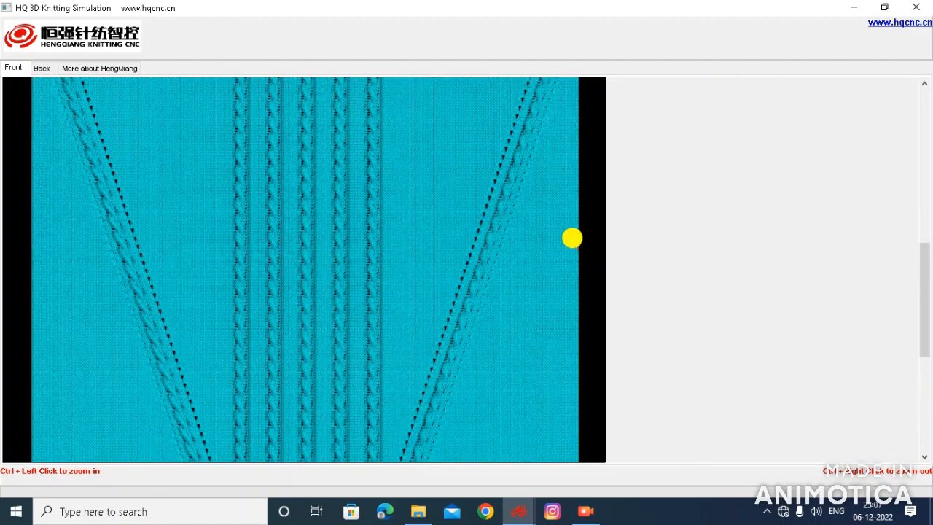
scroll(252, 304, "down", 5)
scroll(250, 258, "up", 5)
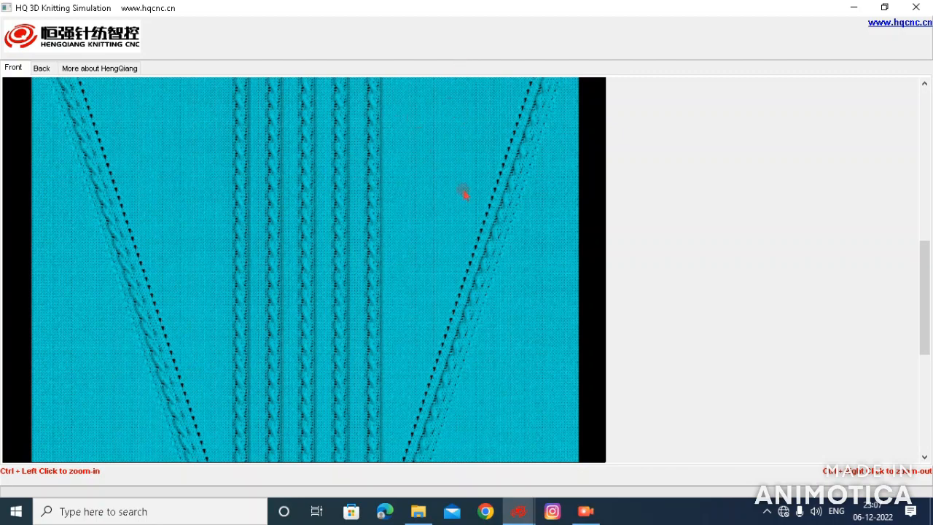
left_click(851, 9)
Copy the lower 18-by-16 block of the right diagonal cable 25 columns outward at the same rows, as the start of a parallel cable.
left_click_drag(223, 112, 391, 236)
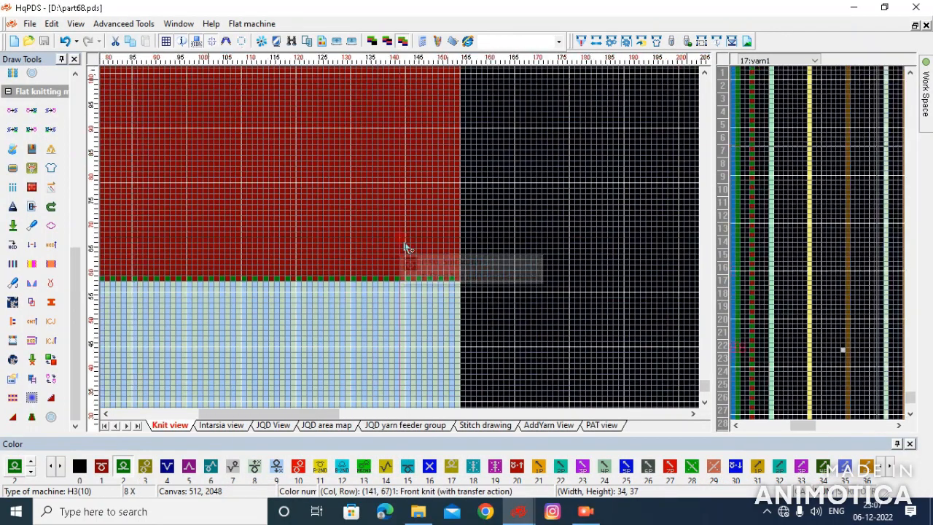
scroll(138, 155, "down", 2)
scroll(357, 256, "up", 3)
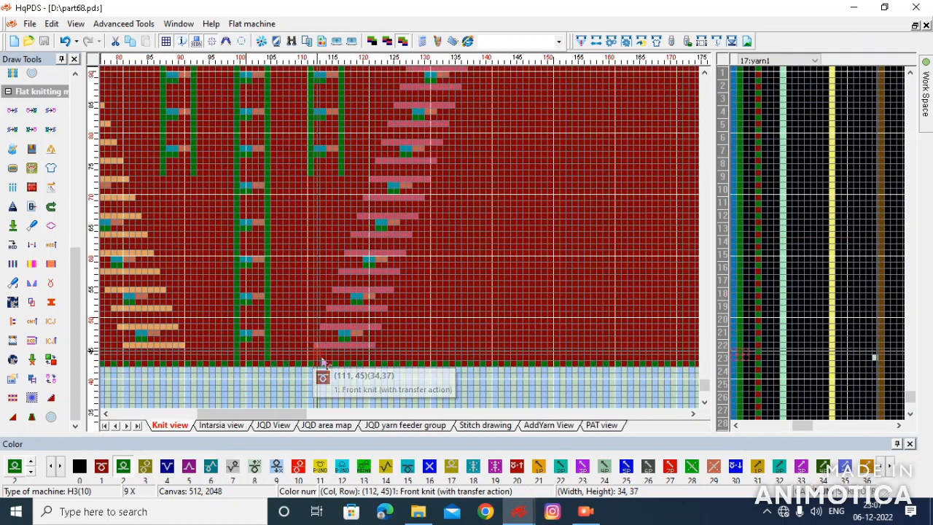
left_click_drag(317, 358, 496, 183)
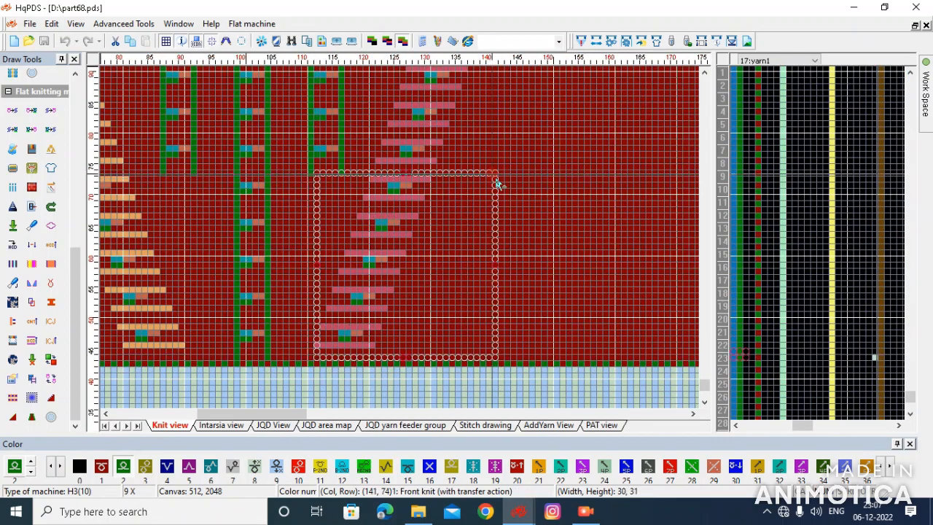
scroll(406, 250, "down", 6)
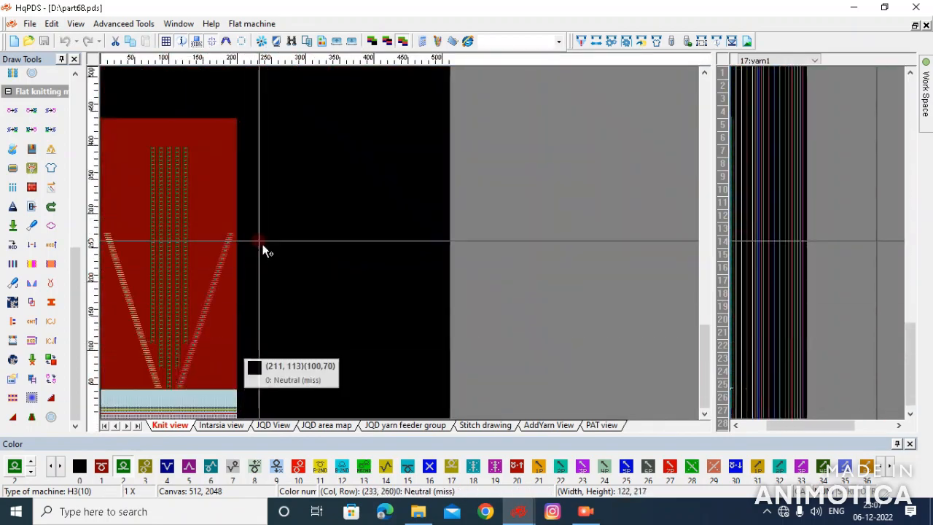
scroll(207, 327, "up", 1)
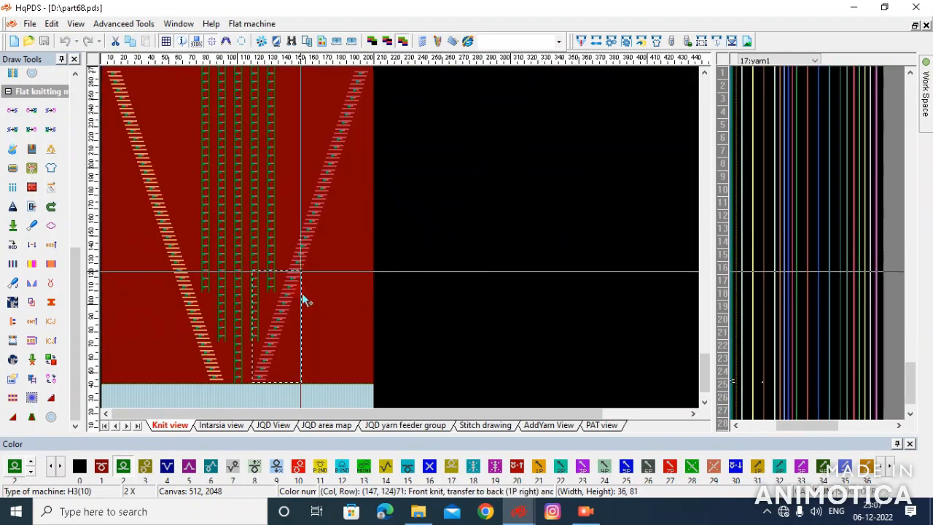
scroll(406, 250, "up", 5)
scroll(400, 256, "up", 3)
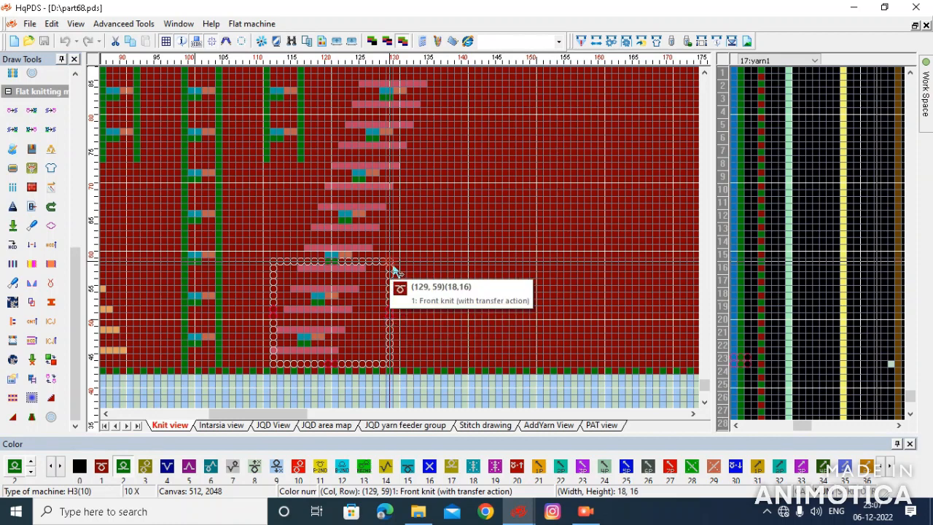
left_click(394, 268)
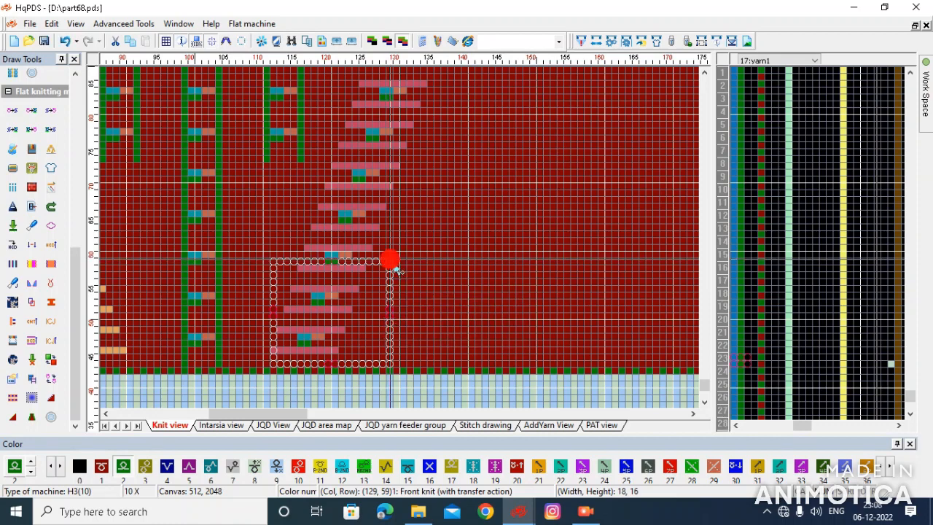
left_click_drag(307, 343, 481, 344)
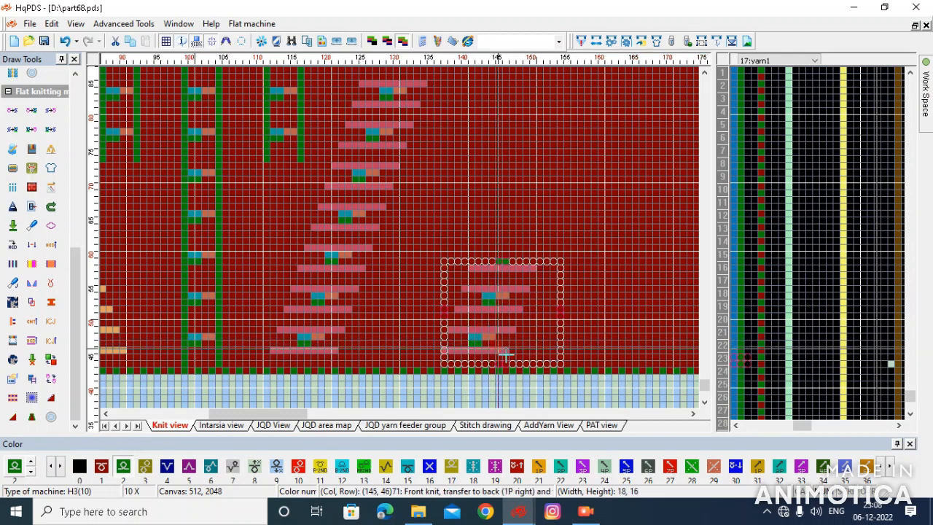
left_click_drag(632, 279, 576, 299)
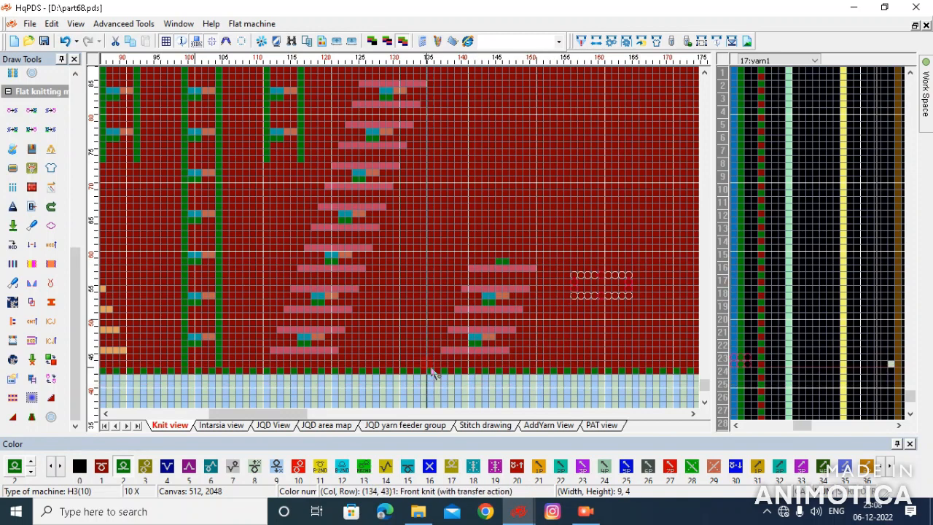
Repeat a 13-by-7 section of the new outer right cable diagonally upward until it nears the panel's right edge.
left_click_drag(442, 352, 534, 320)
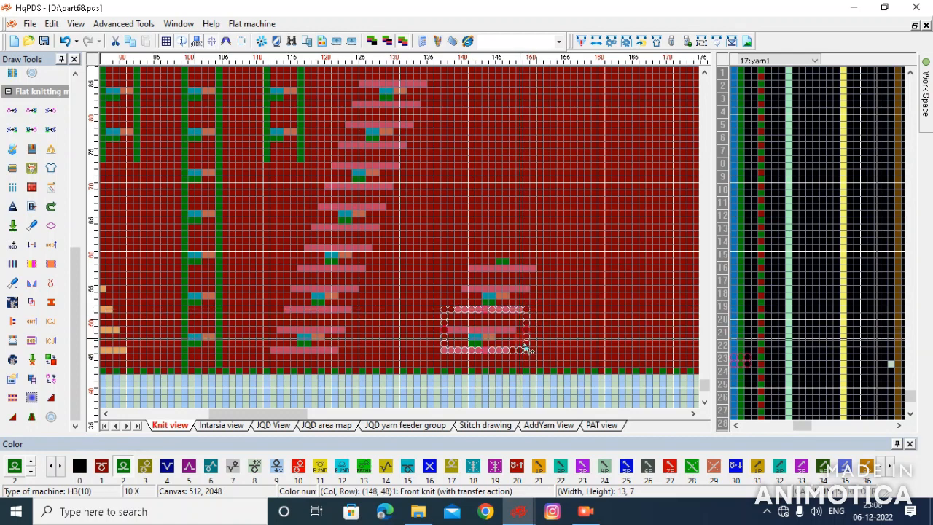
left_click_drag(474, 335, 494, 316)
left_click(589, 296)
right_click(625, 292)
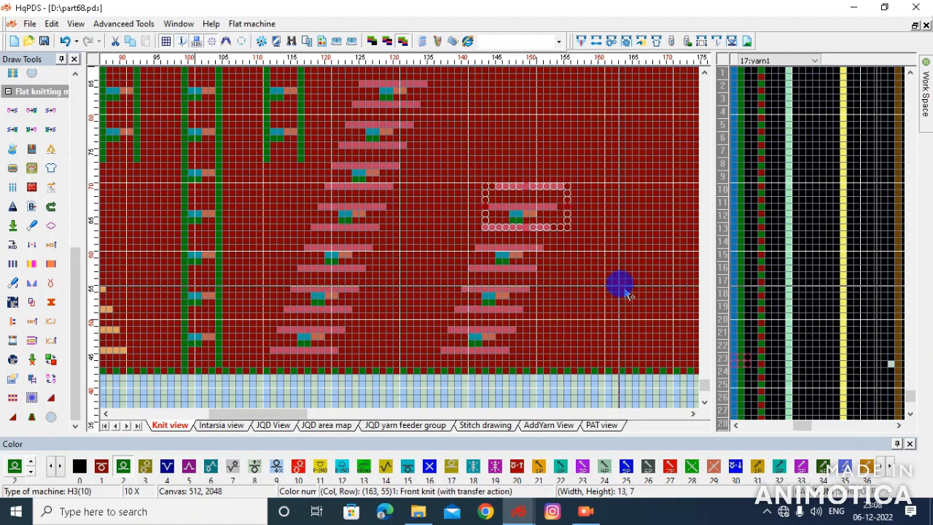
left_click(624, 266)
scroll(406, 246, "down", 3)
left_click(405, 244)
right_click(403, 235)
right_click(405, 234)
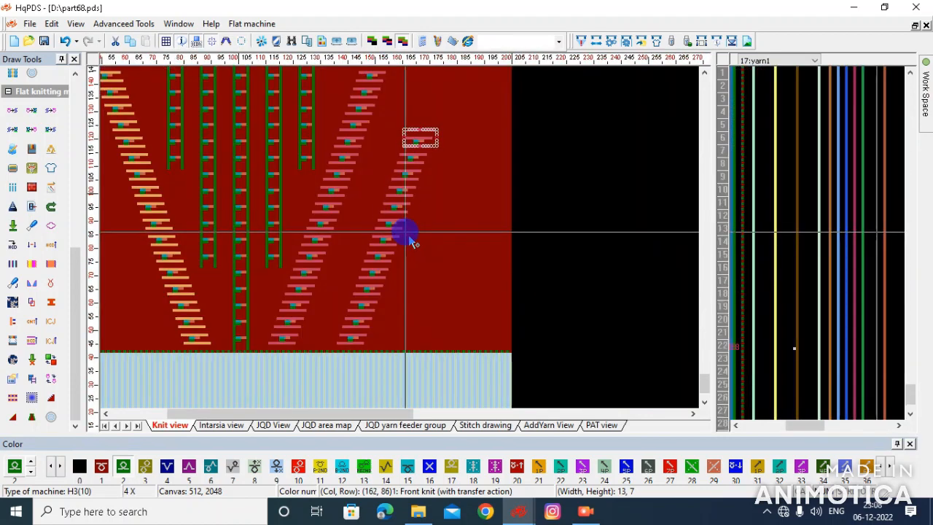
left_click(410, 241)
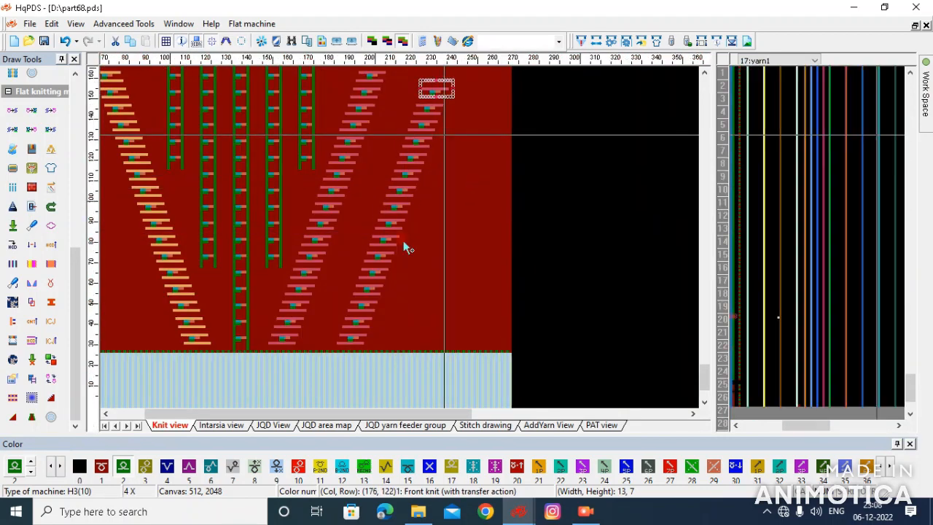
scroll(255, 310, "down", 3)
left_click(234, 323)
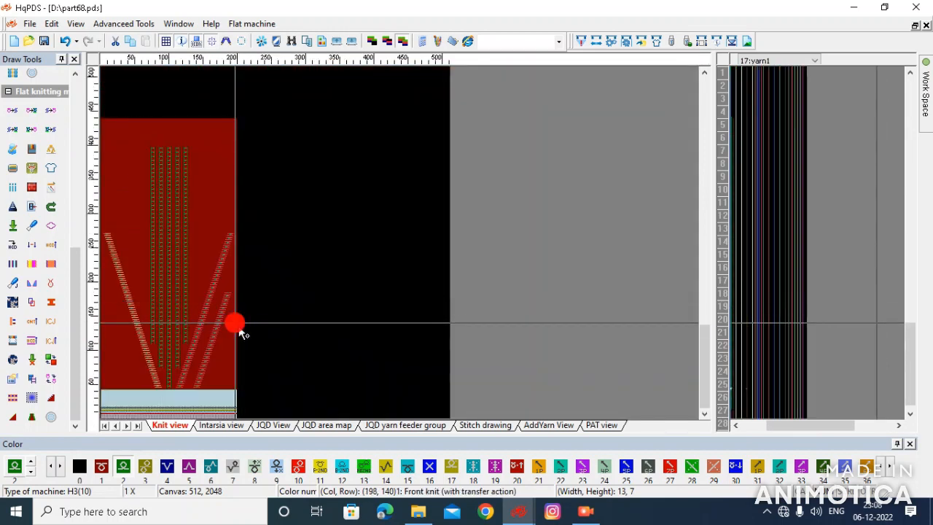
scroll(391, 244, "up", 2)
left_click(385, 247)
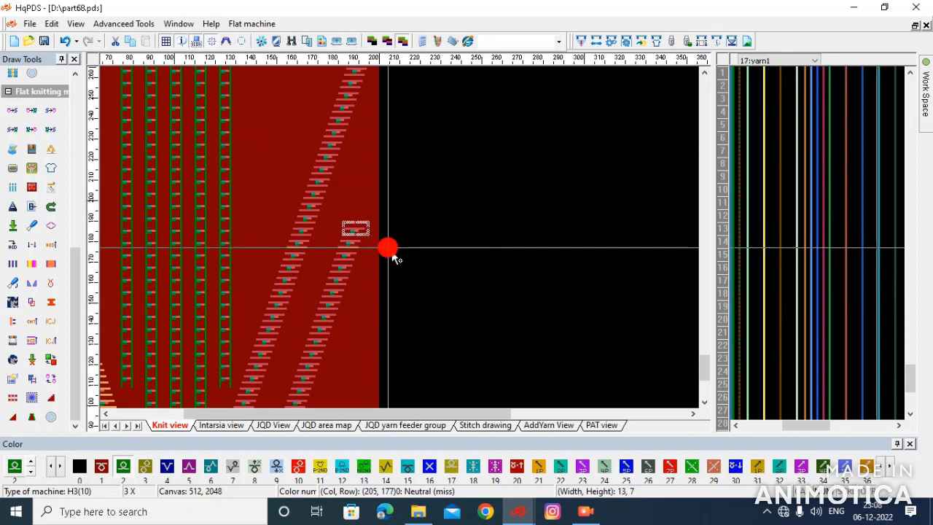
Measure the gap between the two right diagonal cables at their lower ends.
scroll(306, 262, "down", 1)
left_click(232, 233)
left_click_drag(233, 235, 240, 229)
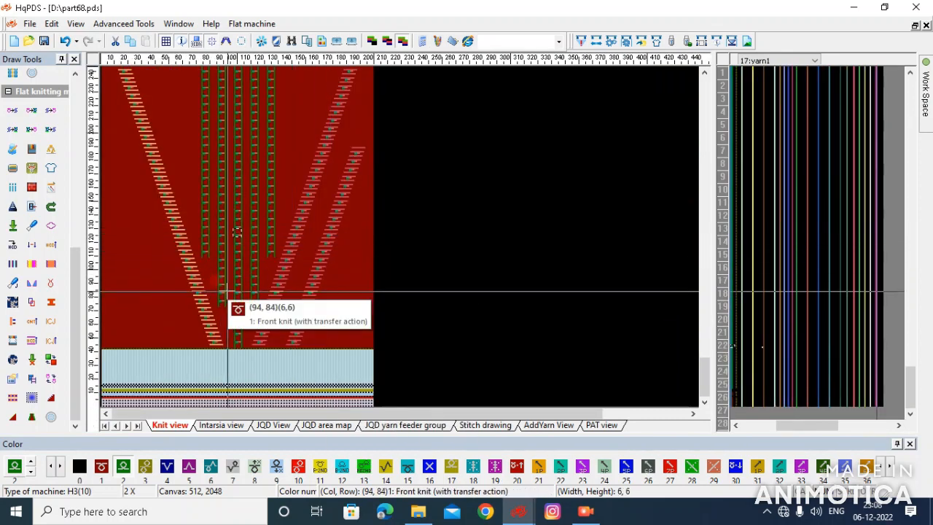
left_click(240, 258)
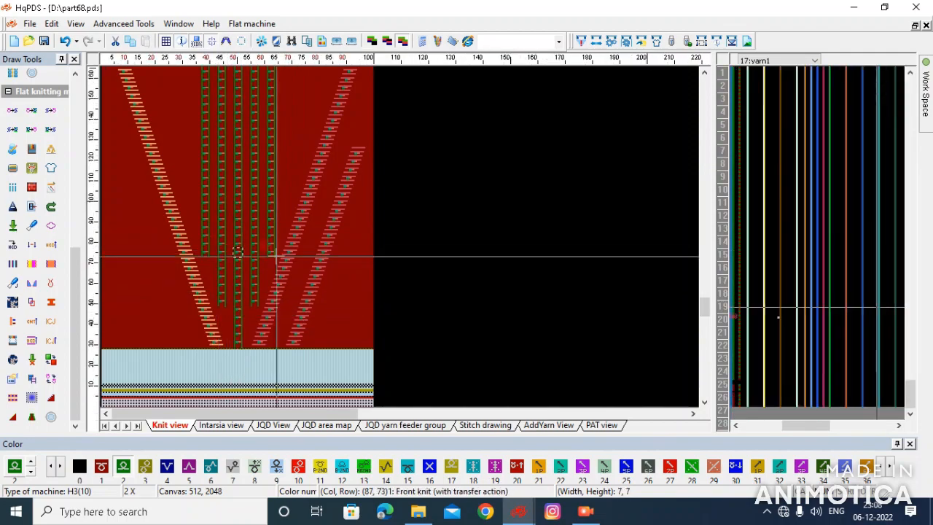
scroll(379, 235, "up", 4)
scroll(394, 241, "up", 2)
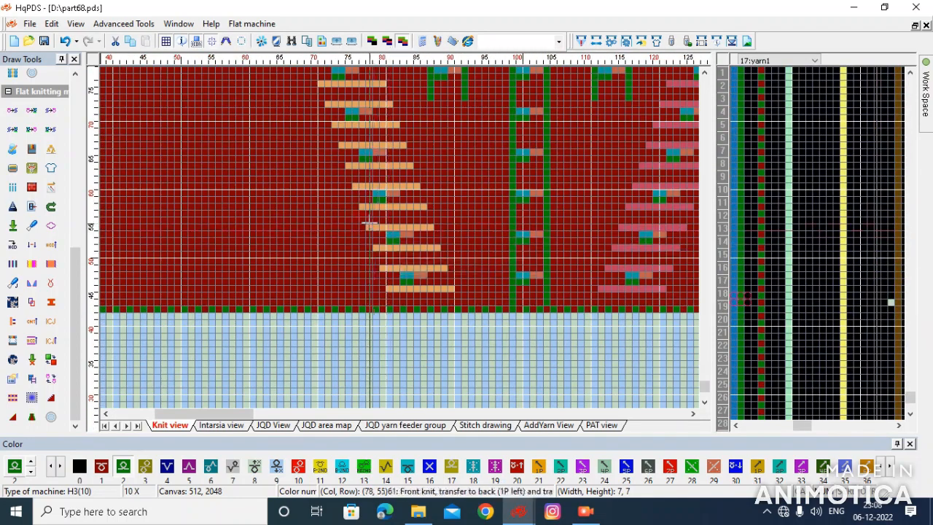
scroll(600, 291, "down", 1)
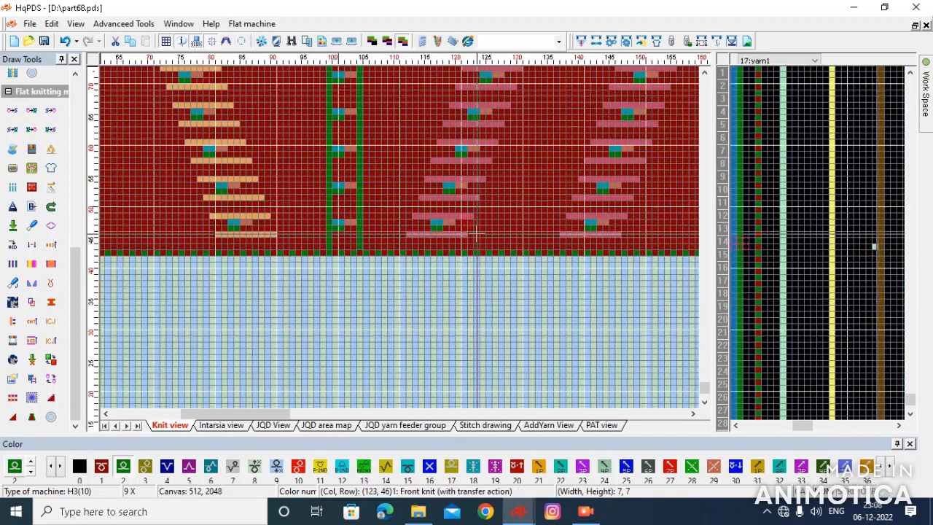
left_click(460, 223)
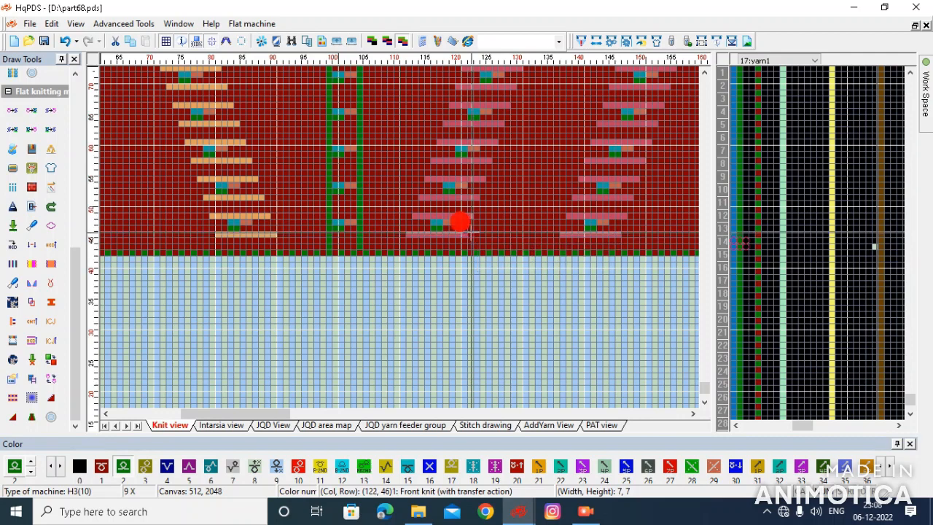
left_click(556, 218)
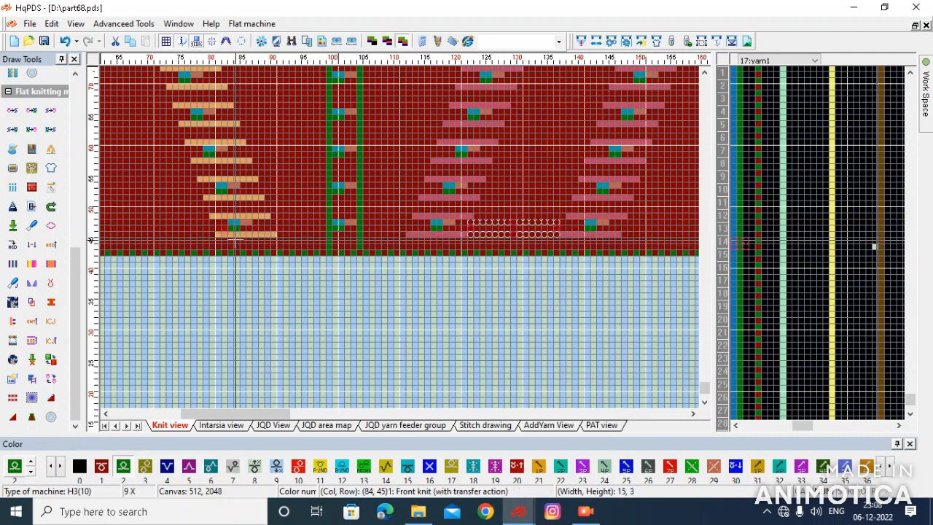
Copy the lower 15-by-16 block of the left diagonal cable outward at the same rows, leaving a 15-column gap between the two.
scroll(189, 238, "up", 1)
scroll(400, 234, "up", 2)
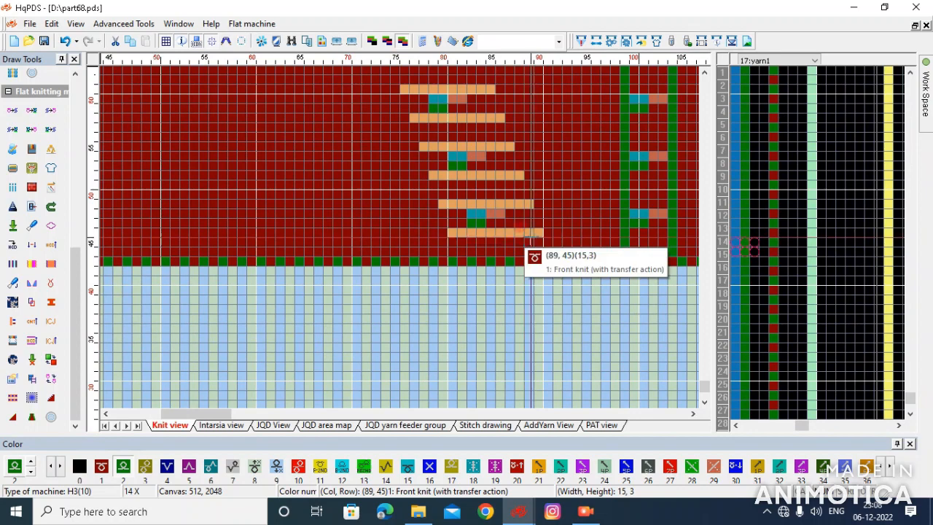
left_click(529, 221)
left_click(437, 221)
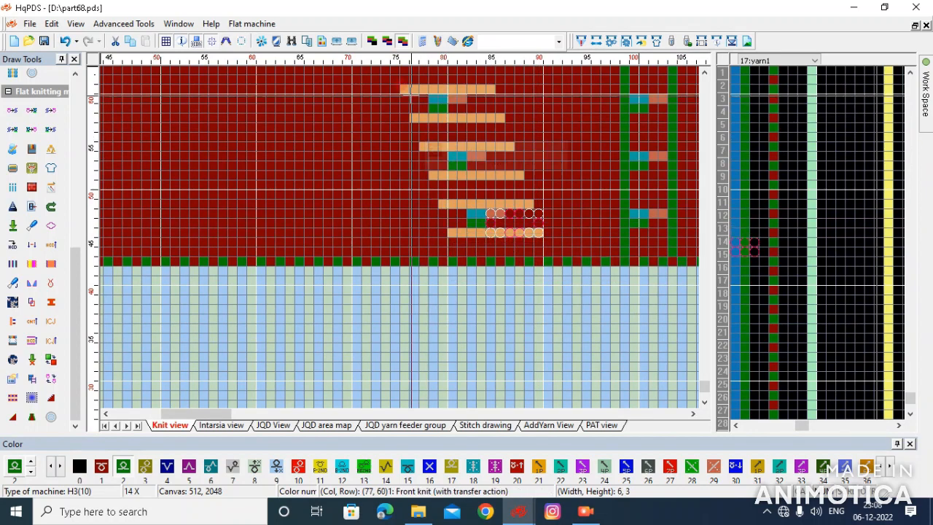
left_click(404, 86)
left_click(541, 237)
key("ctrl+c")
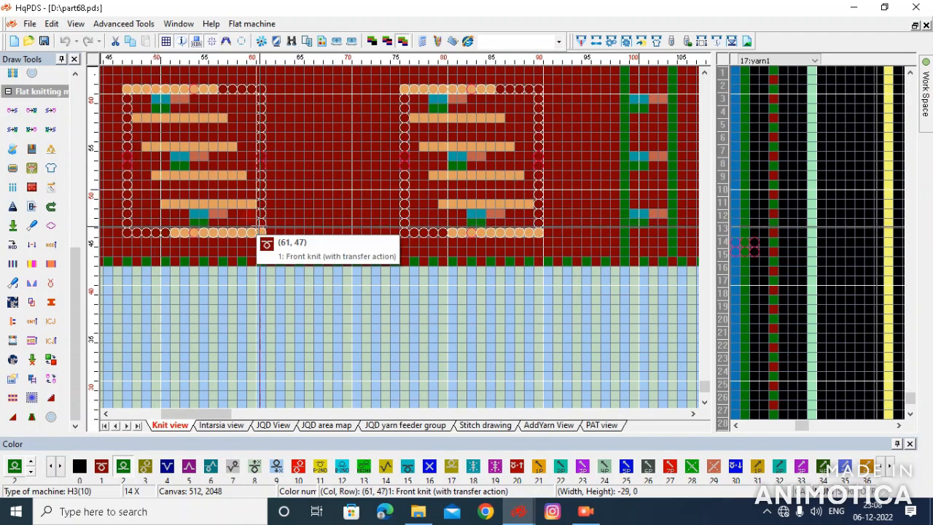
left_click(295, 227)
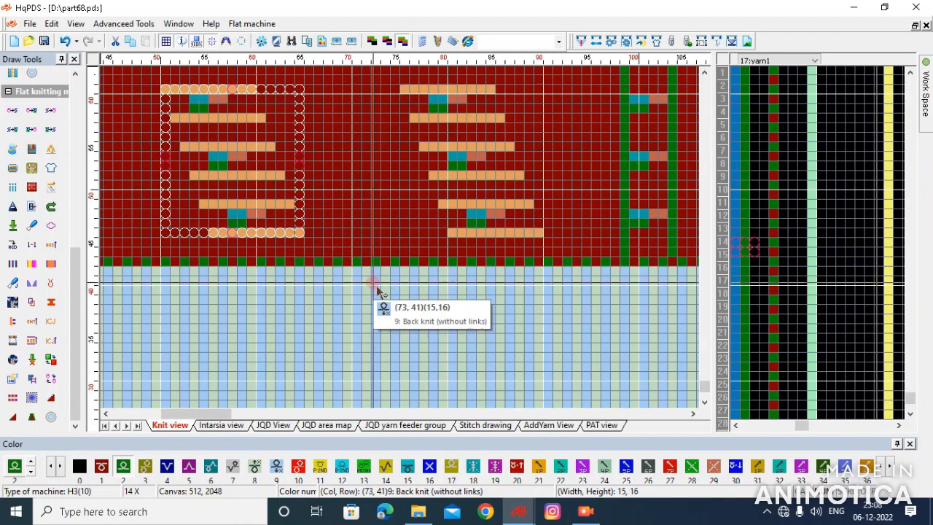
left_click_drag(308, 233, 414, 249)
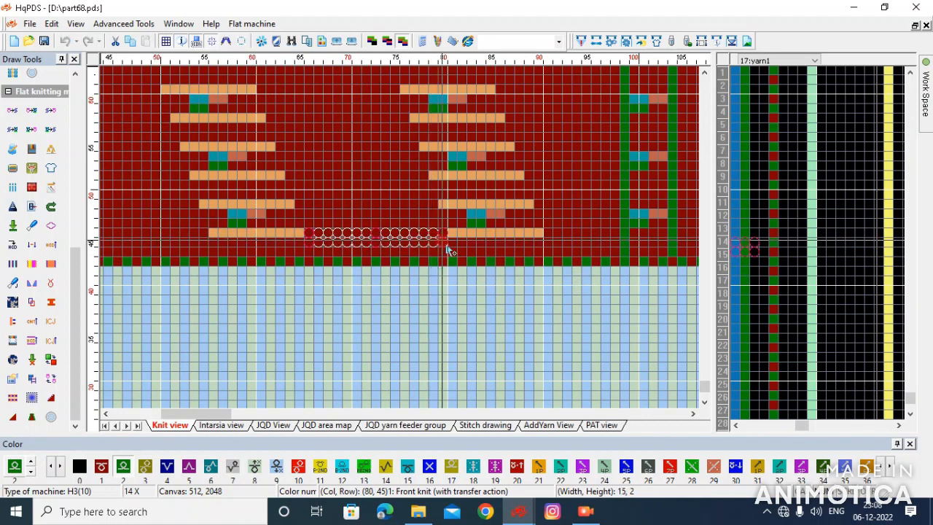
left_click(446, 246)
Copy an 18-by-7 section of the outer left cable diagonally upward, offset 2 columns outward and 6 rows up per repeat.
scroll(379, 245, "up", 2)
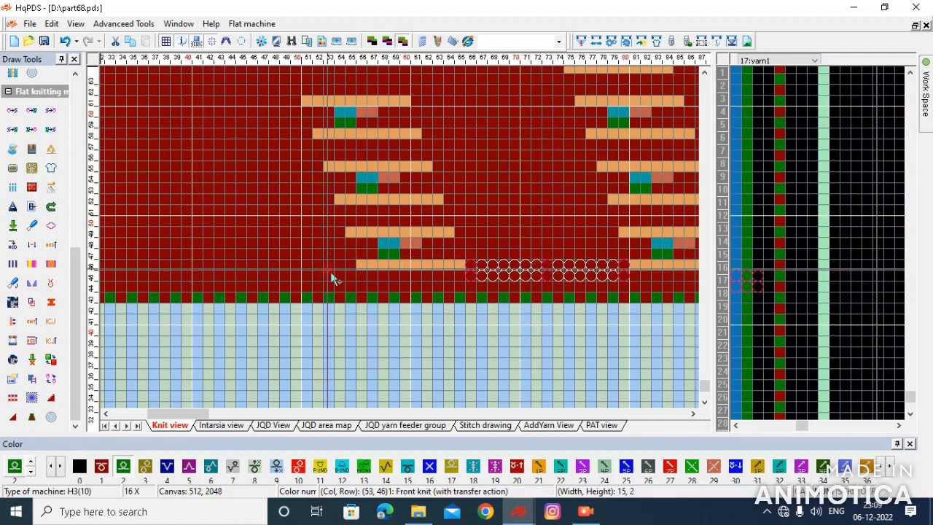
left_click_drag(330, 266, 517, 218)
left_click(510, 202)
left_click_drag(461, 255, 444, 188)
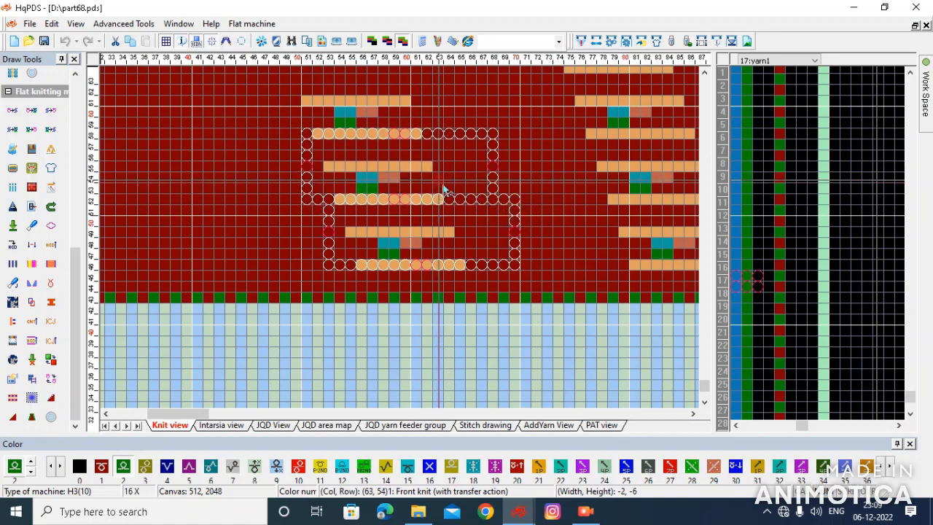
left_click(444, 188)
left_click(482, 236)
left_click(484, 236)
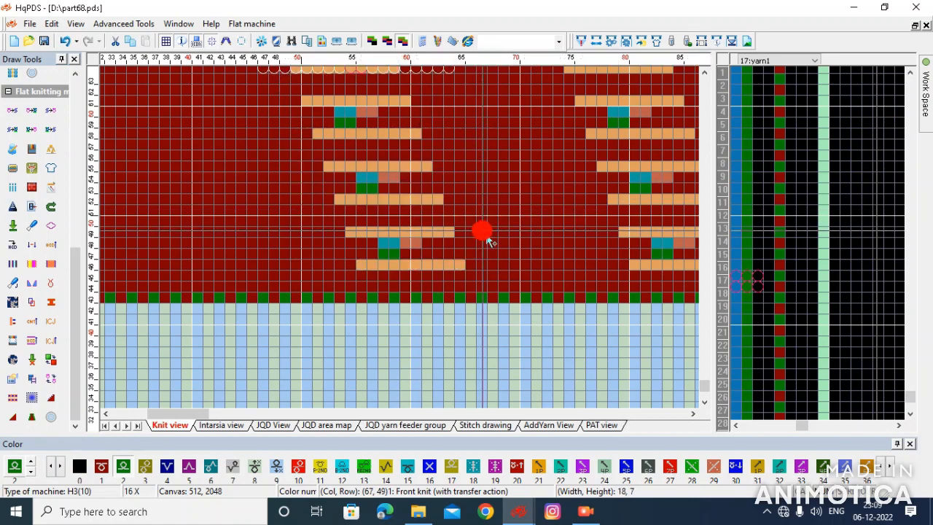
left_click(483, 237)
Continue repeating the 18-by-7 outer left cable section up the diagonal until it nears the panel's left edge.
scroll(463, 160, "down", 1)
scroll(406, 248, "down", 1)
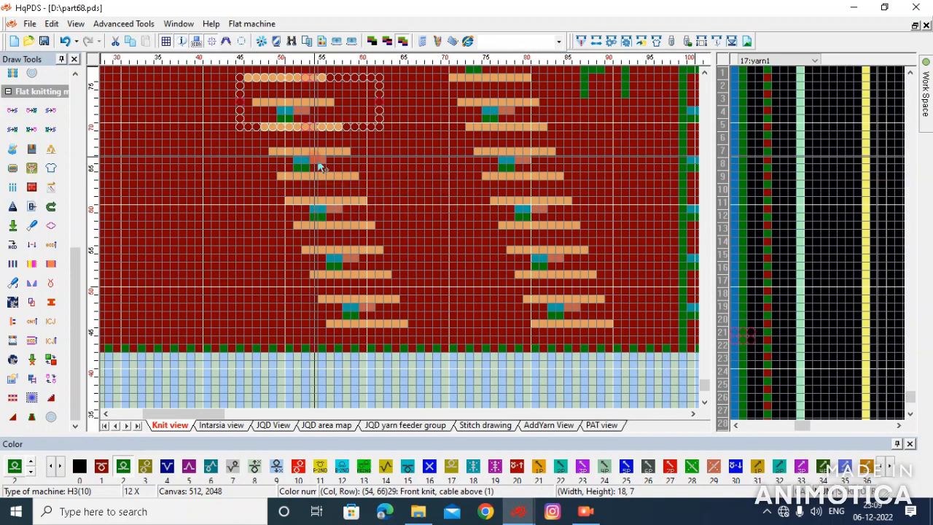
scroll(315, 179, "down", 1)
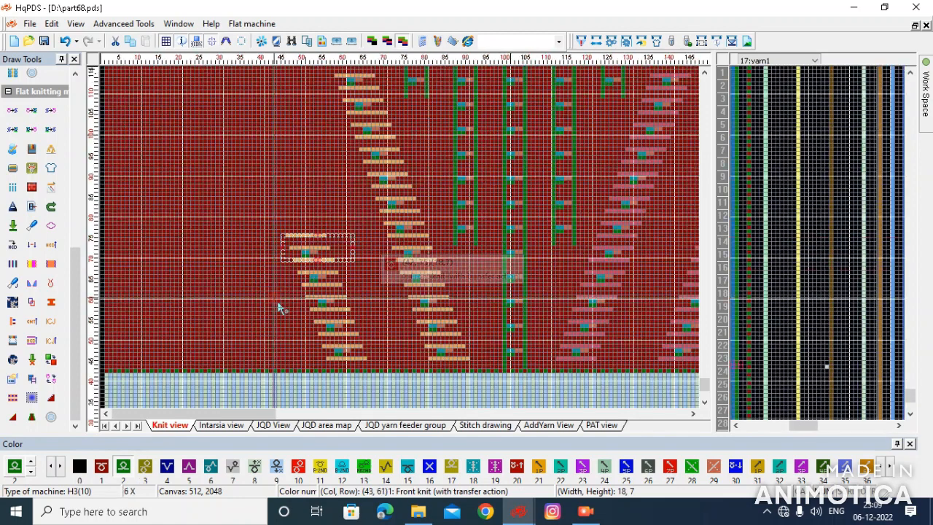
right_click(278, 303)
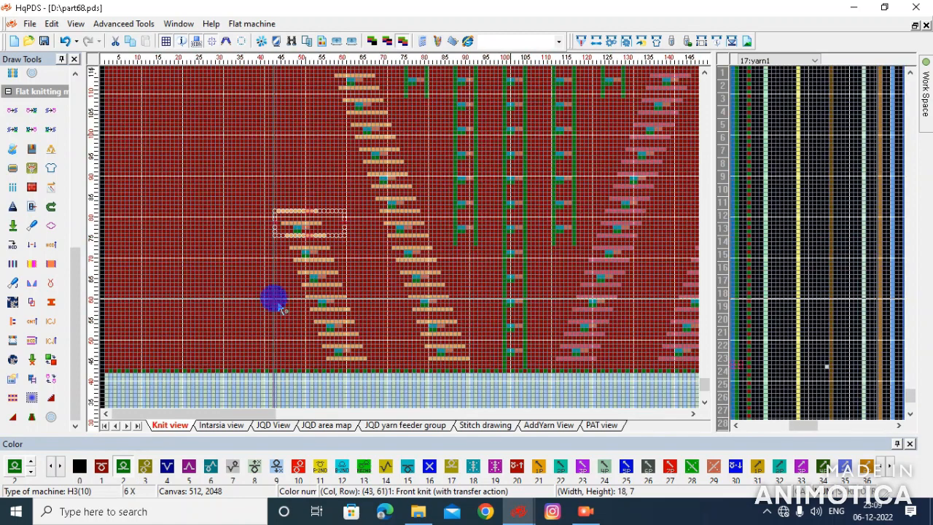
right_click(278, 303)
right_click(278, 302)
right_click(277, 288)
right_click(277, 288)
right_click(254, 223)
scroll(172, 237, "down", 1)
right_click(175, 248)
right_click(175, 248)
right_click(176, 248)
right_click(177, 248)
right_click(177, 248)
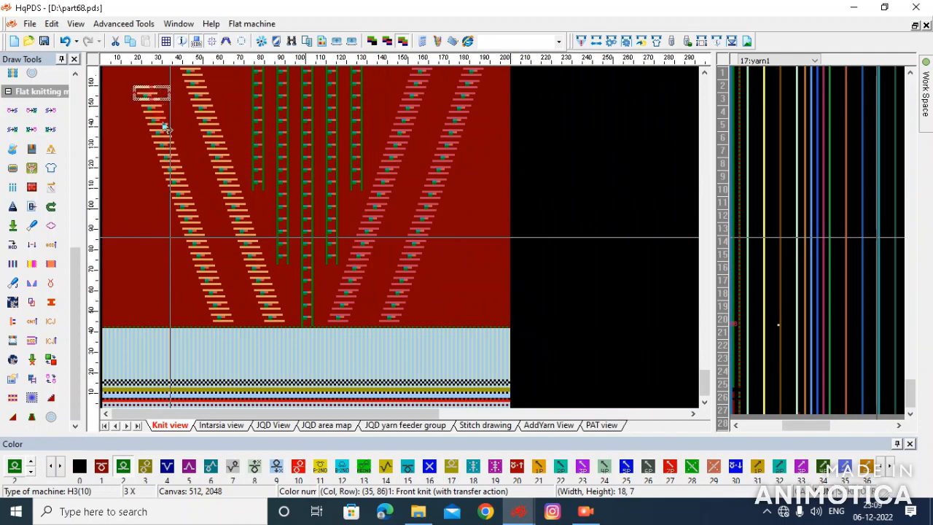
scroll(177, 247, "up", 2)
right_click(191, 243)
right_click(192, 242)
right_click(192, 241)
scroll(187, 182, "down", 1)
right_click(169, 236)
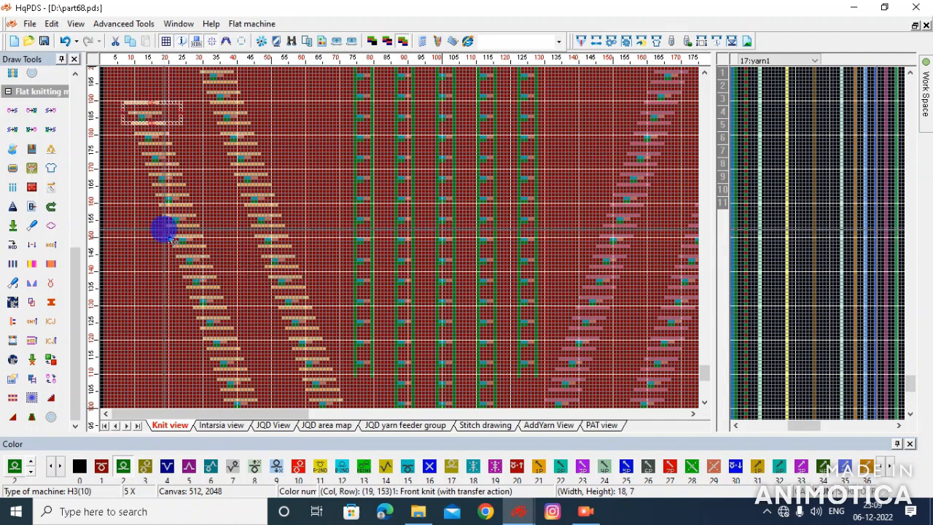
scroll(174, 232, "up", 2)
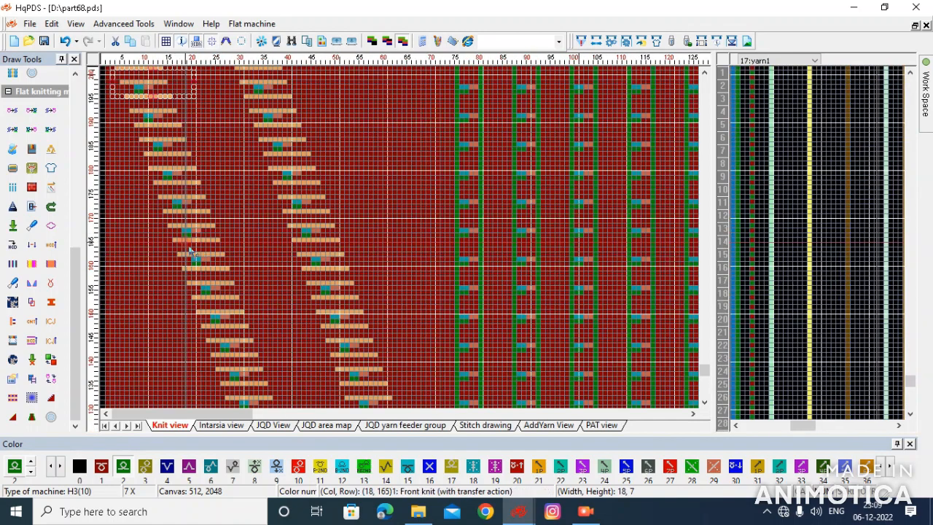
scroll(164, 248, "down", 1)
scroll(164, 248, "down", 1)
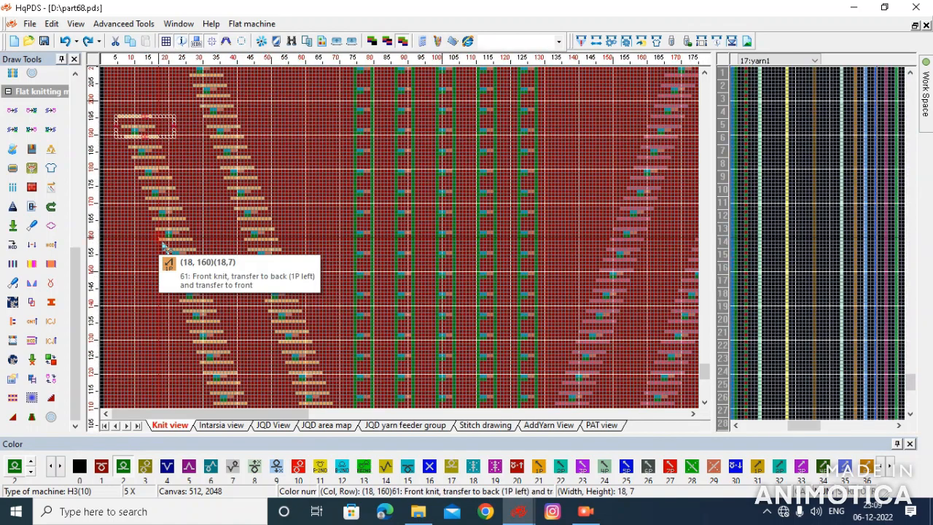
Compile the updated cable pattern for the knitting machine and dismiss the resulting knitting summary.
left_click(582, 41)
key("Return")
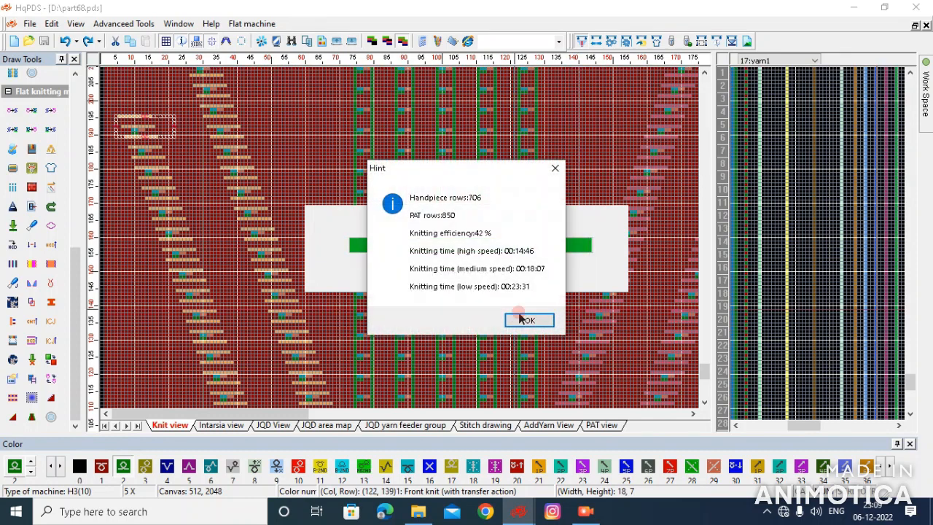
left_click(517, 316)
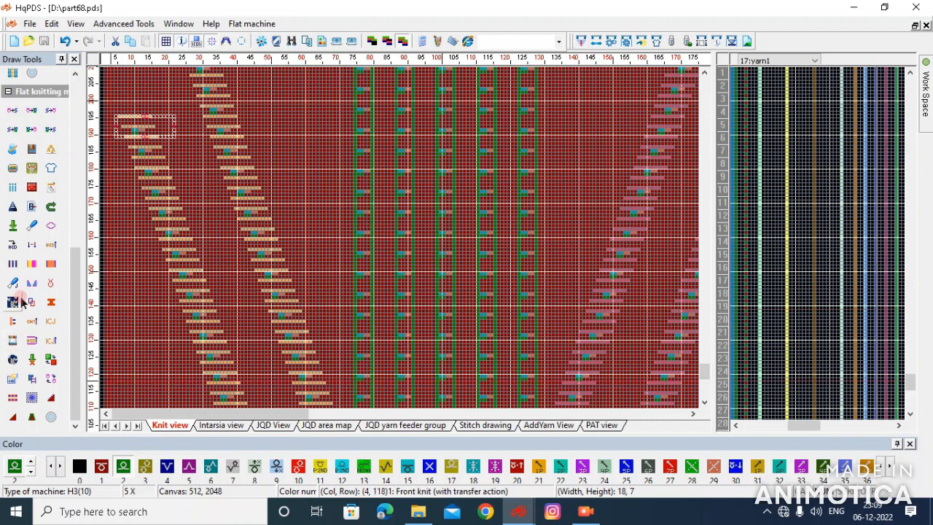
Run the 3D knitting simulation in a maximized window and examine both diagonal cable pairs on the panel's front.
left_click(20, 301)
left_click(490, 349)
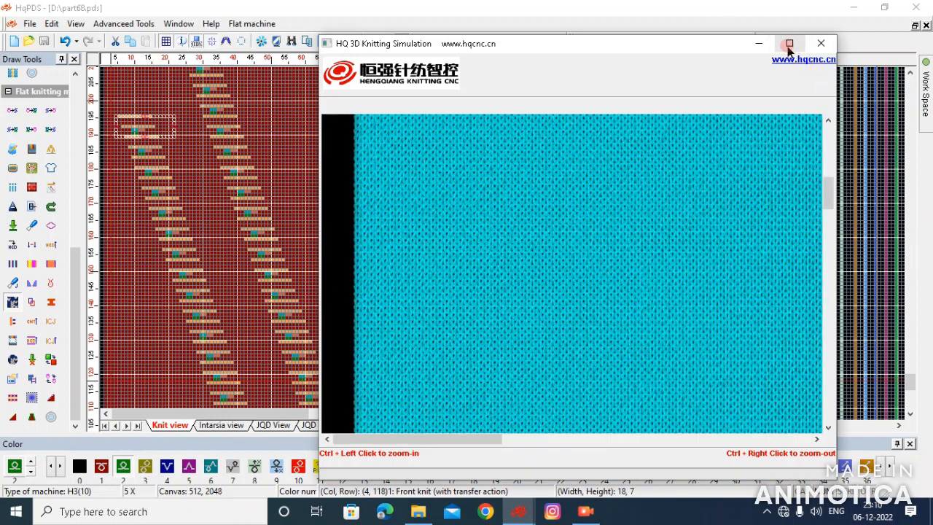
left_click(789, 44)
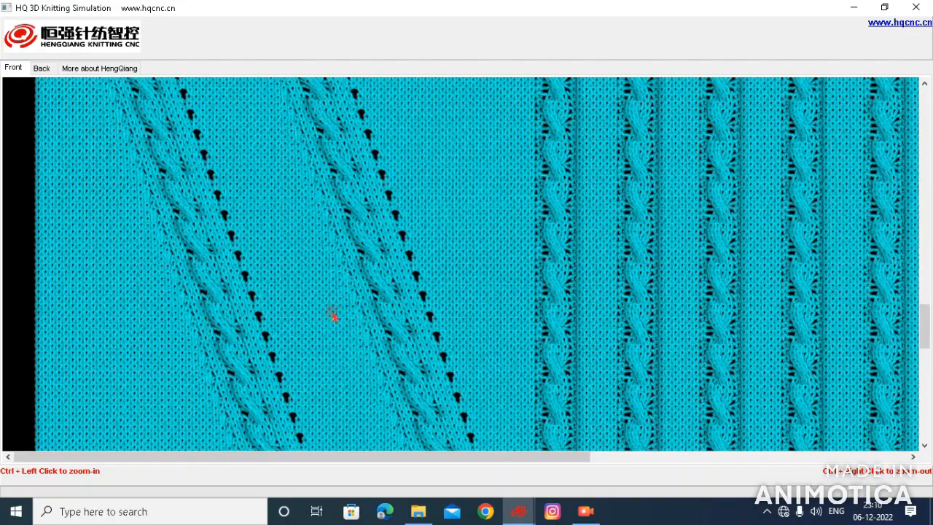
right_click(332, 311, "ctrl")
right_click(331, 311, "ctrl")
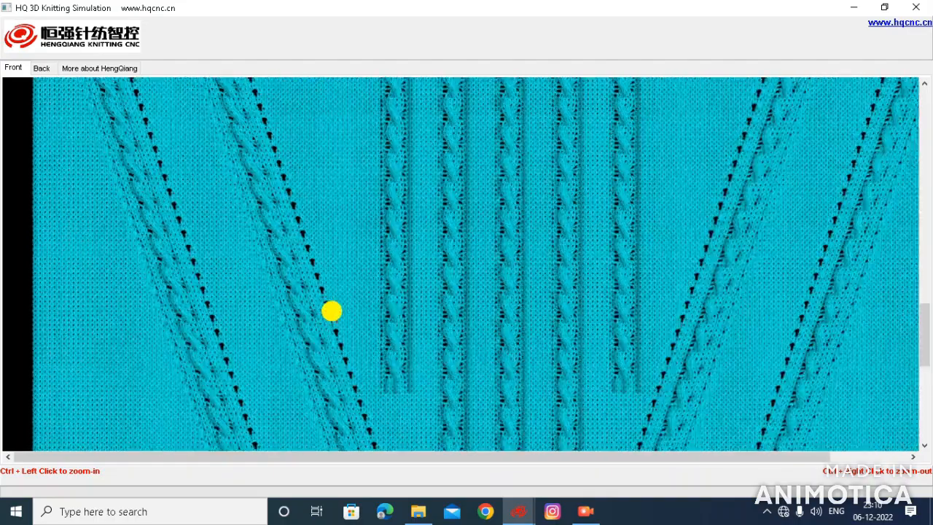
right_click(332, 312, "ctrl")
right_click(332, 311, "ctrl")
right_click(332, 311, "ctrl")
right_click(332, 312, "ctrl")
left_click(205, 337, "ctrl")
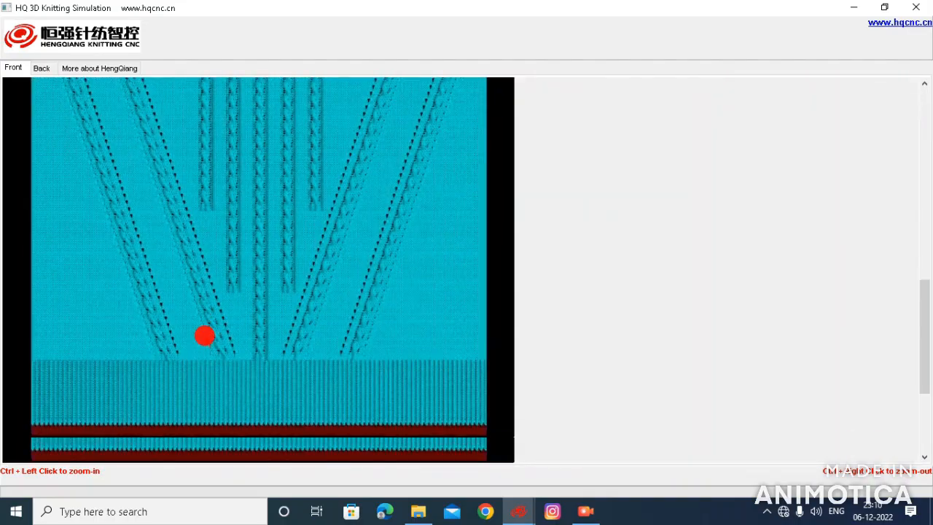